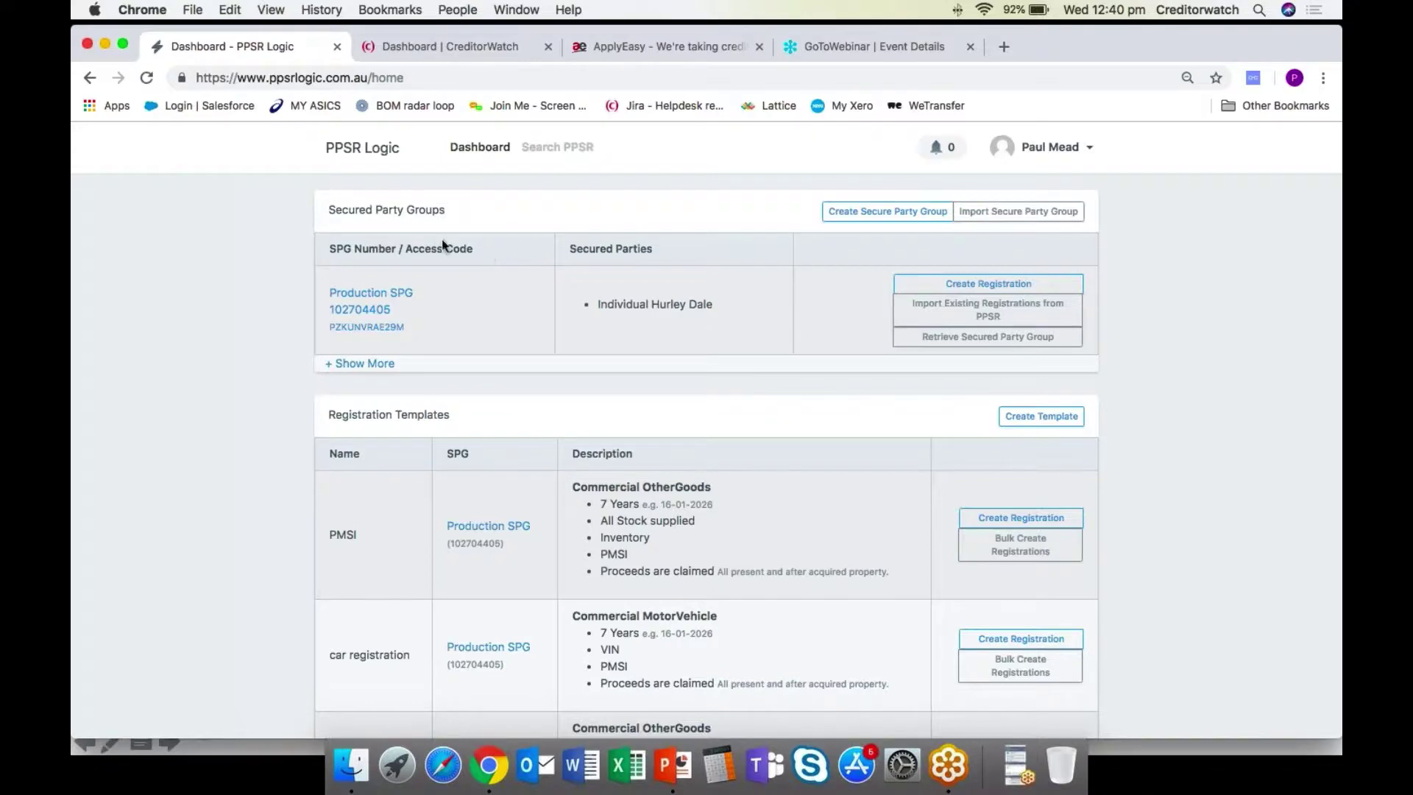
scroll(436, 243, "down", 1)
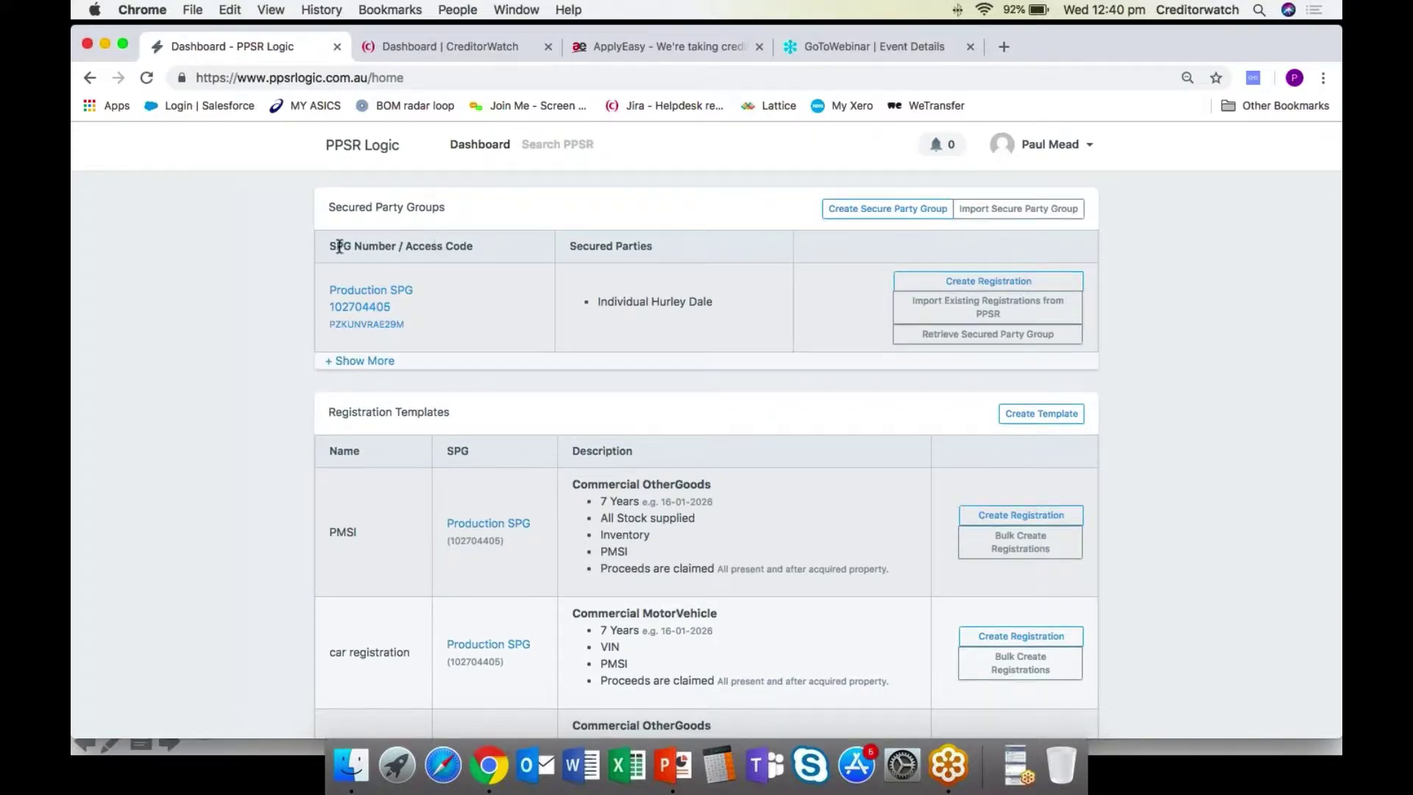
scroll(345, 250, "down", 10)
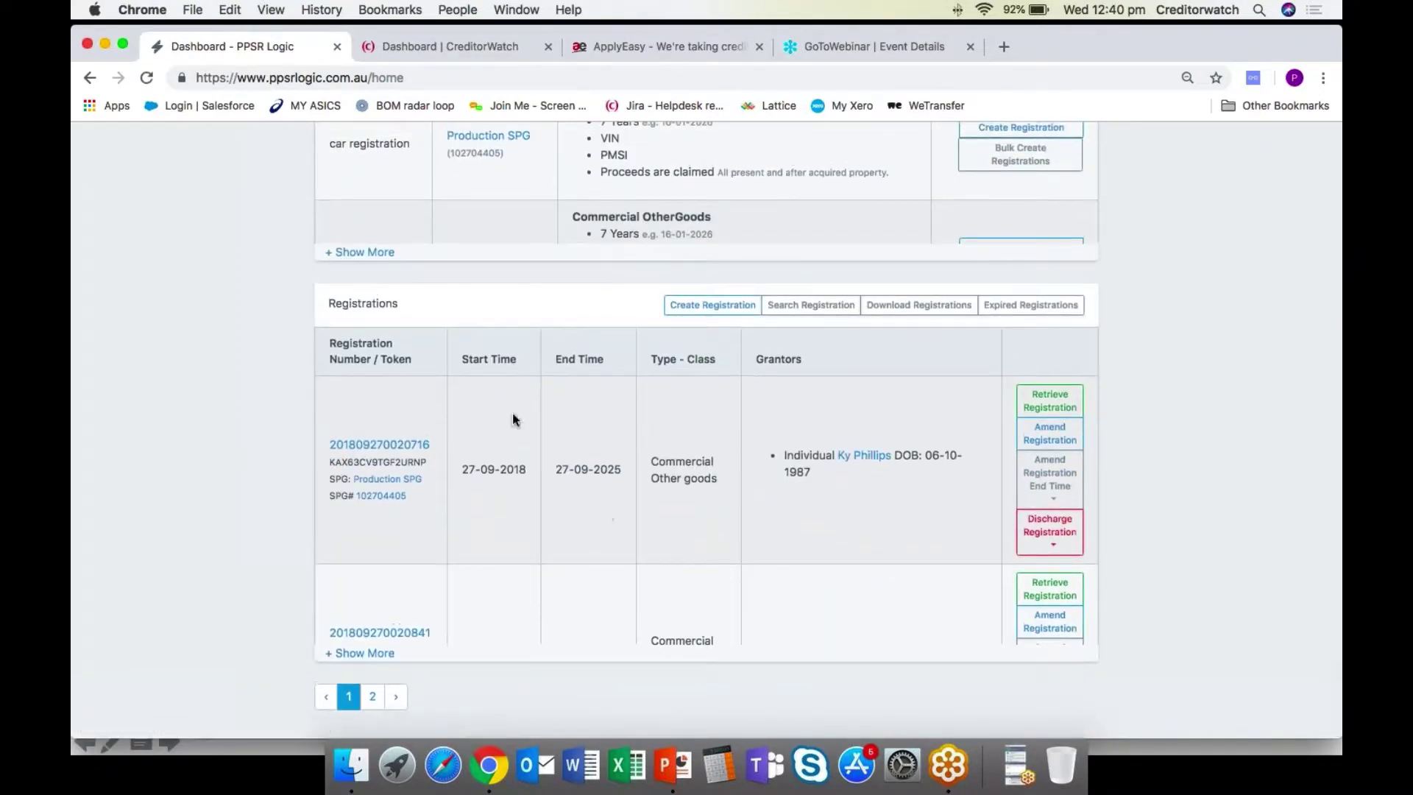
scroll(212, 408, "up", 5)
scroll(212, 411, "up", 4)
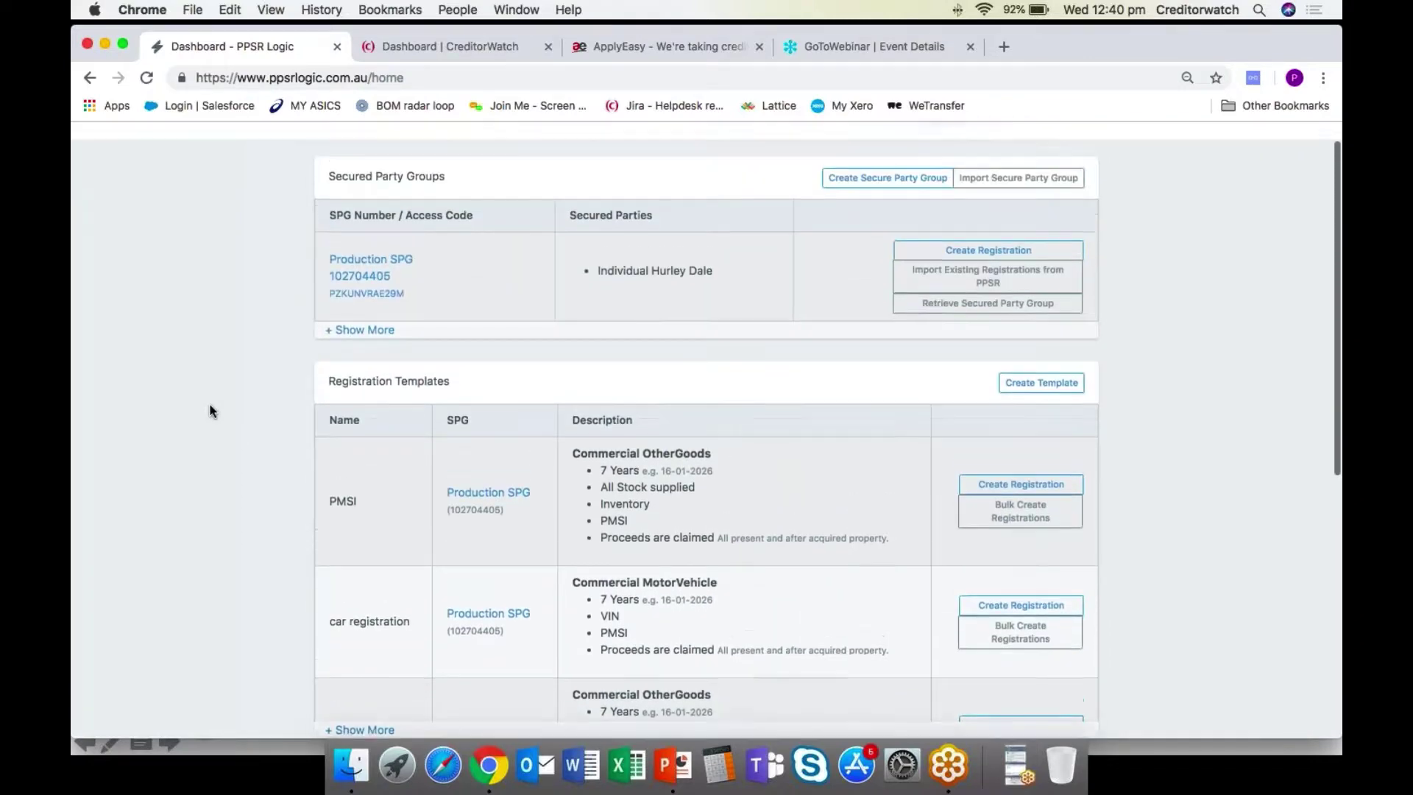
scroll(211, 411, "down", 6)
scroll(211, 410, "down", 3)
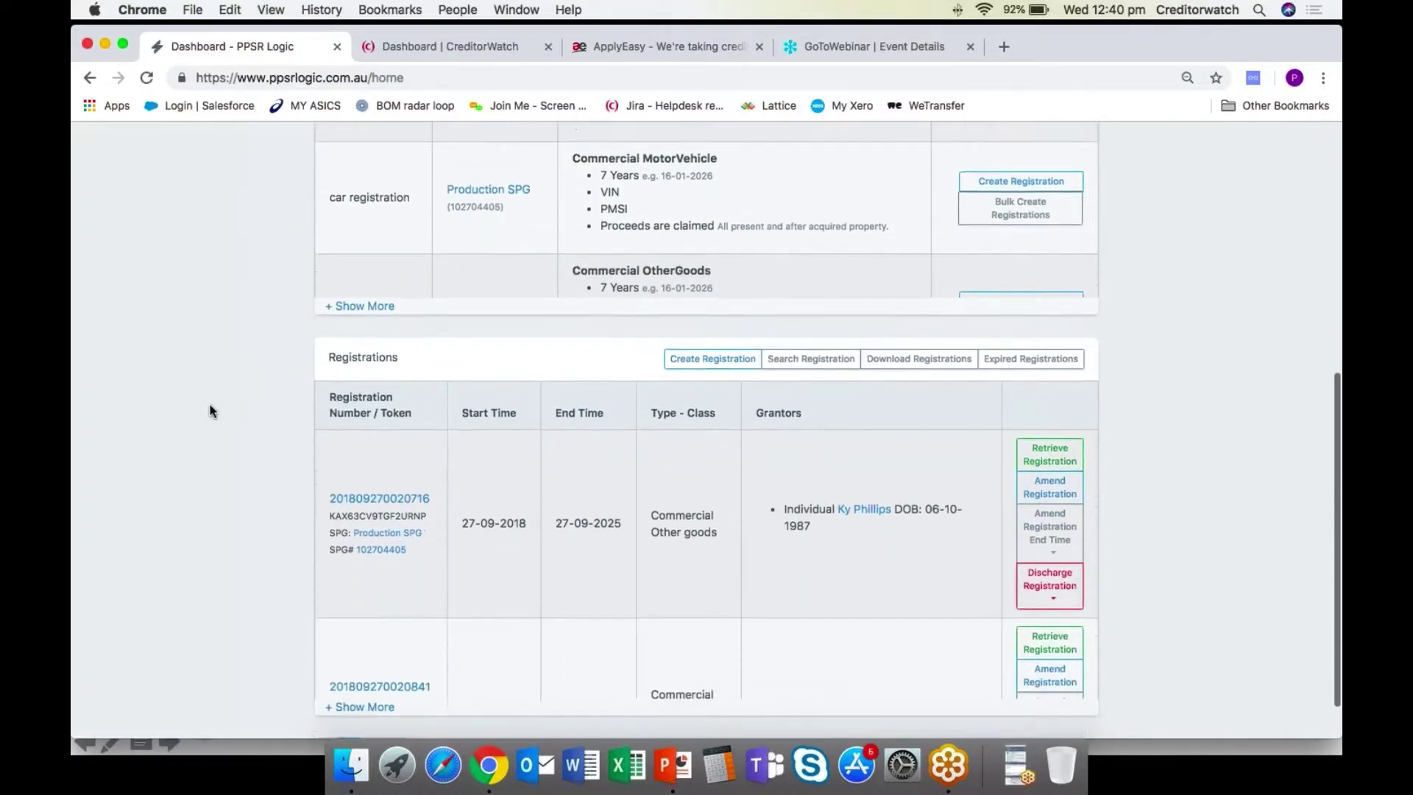
scroll(184, 411, "up", 4)
scroll(184, 409, "up", 4)
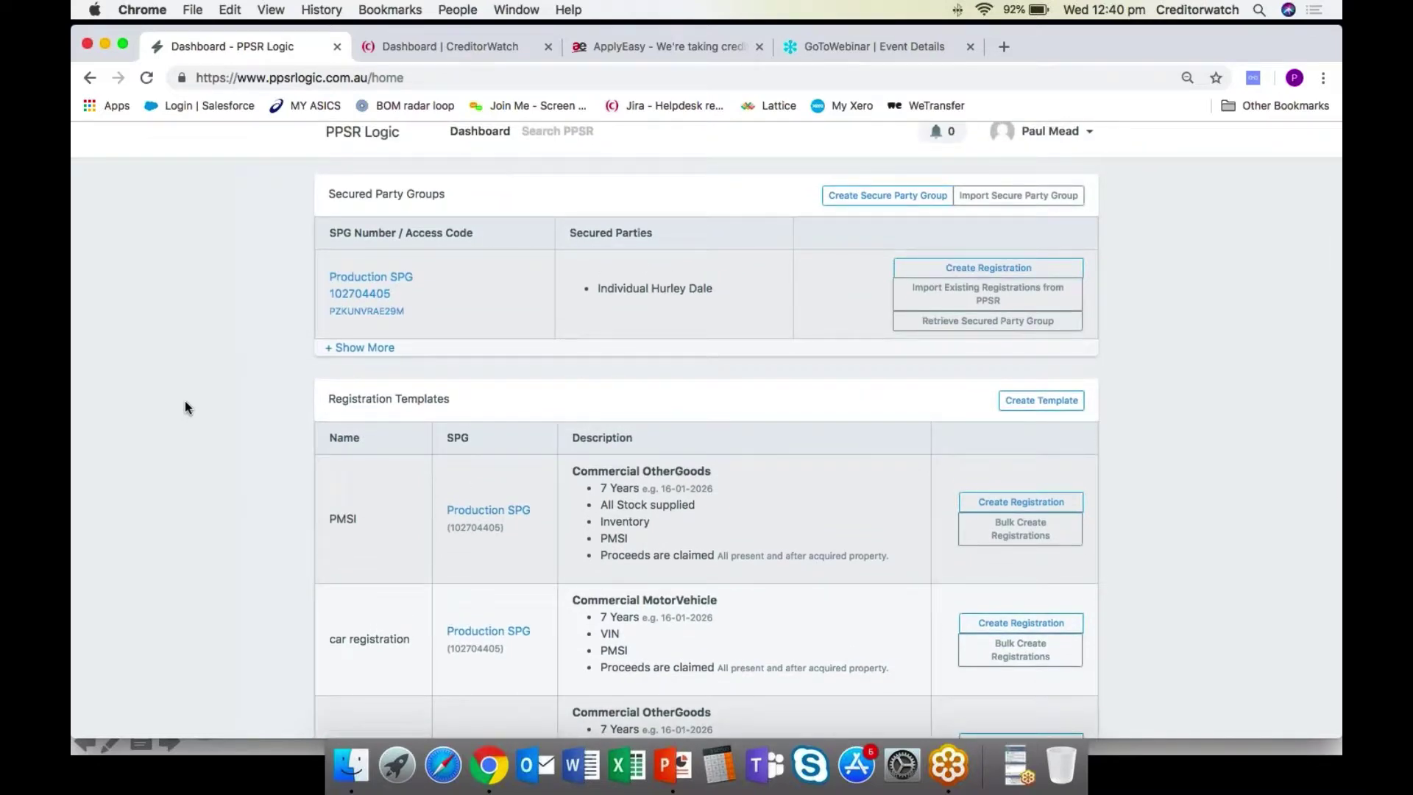
scroll(190, 407, "down", 2)
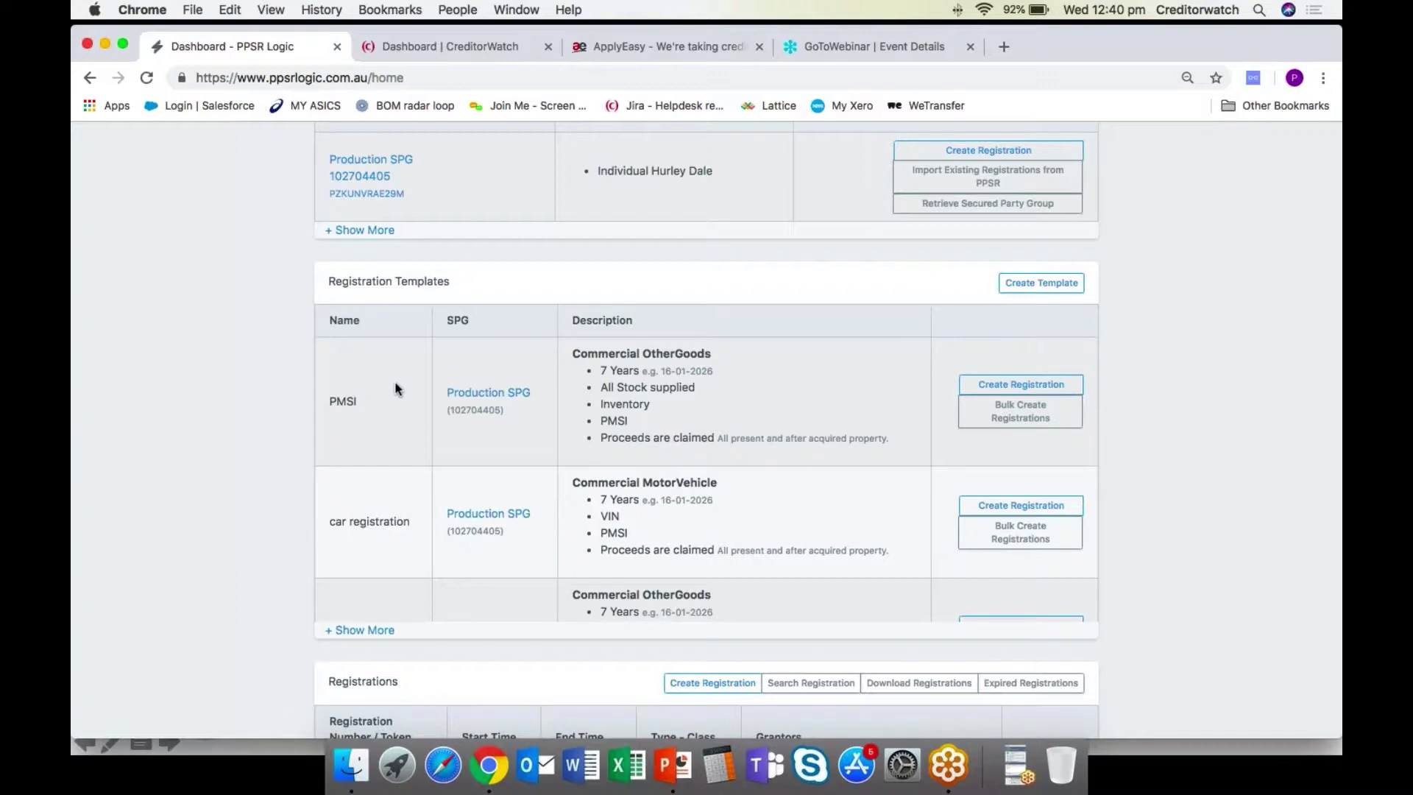
scroll(393, 384, "down", 1)
scroll(391, 382, "up", 1)
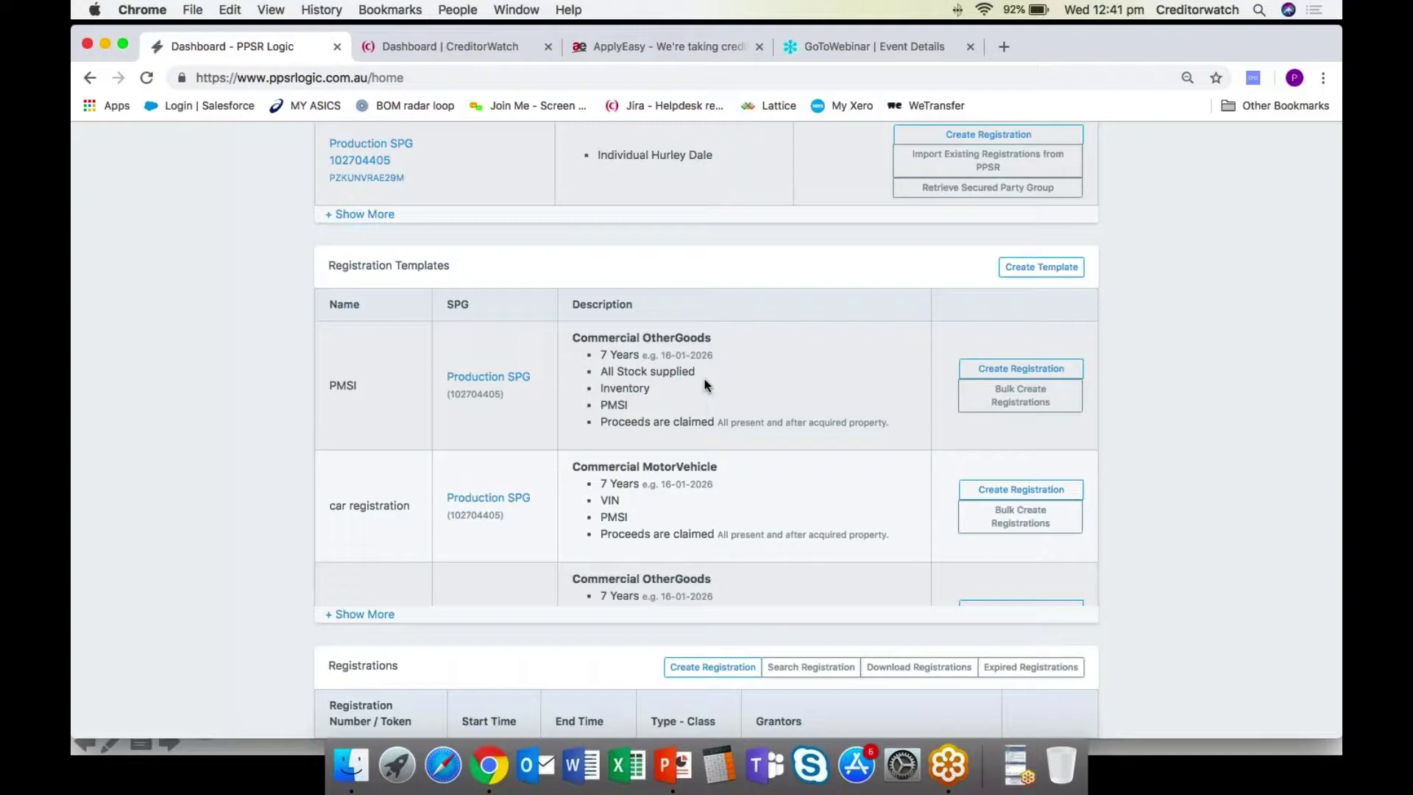
scroll(706, 382, "down", 1)
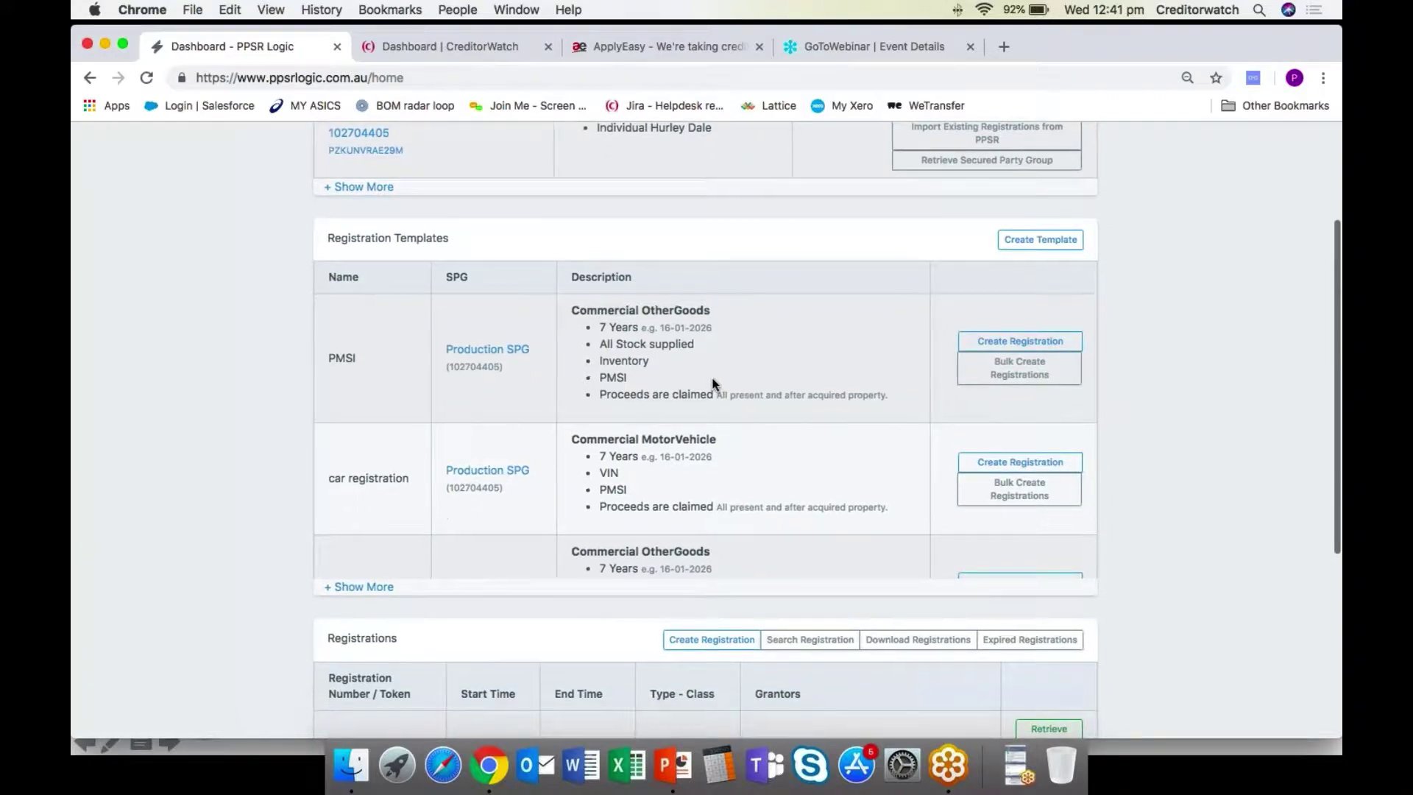
Start a new registration from the PMSI template and set the grantor type to organisation.
left_click(1018, 346)
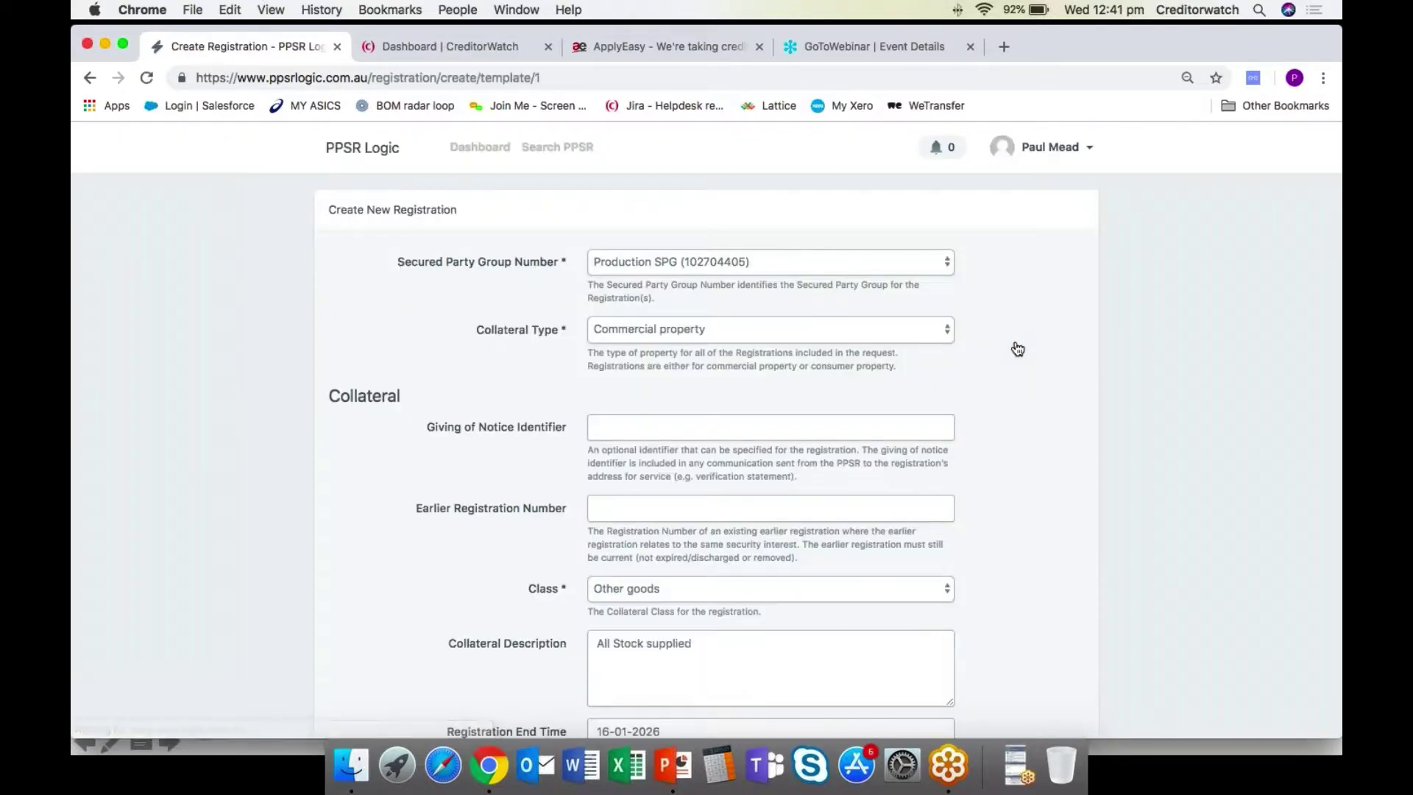
scroll(1002, 301, "down", 2)
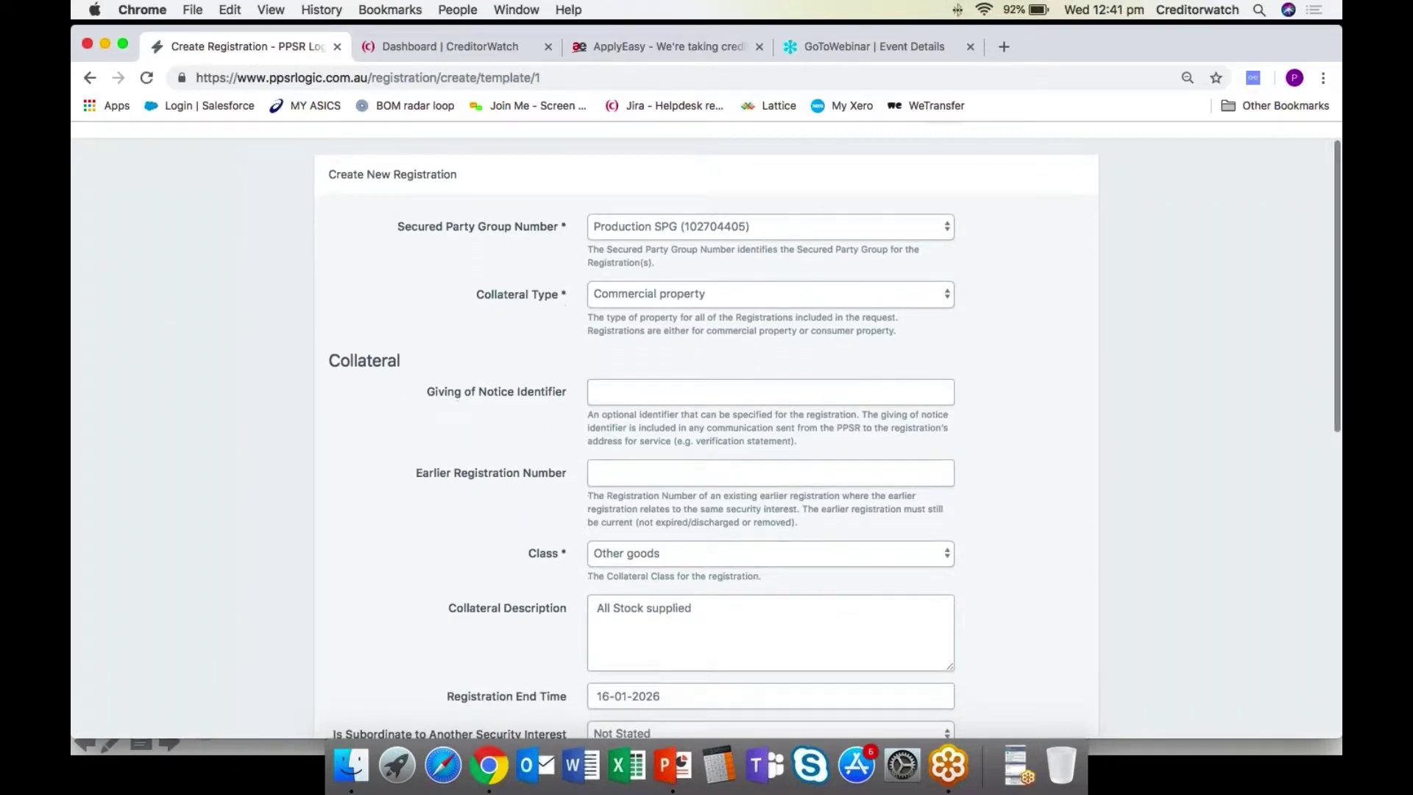
scroll(530, 420, "down", 2)
scroll(528, 418, "down", 4)
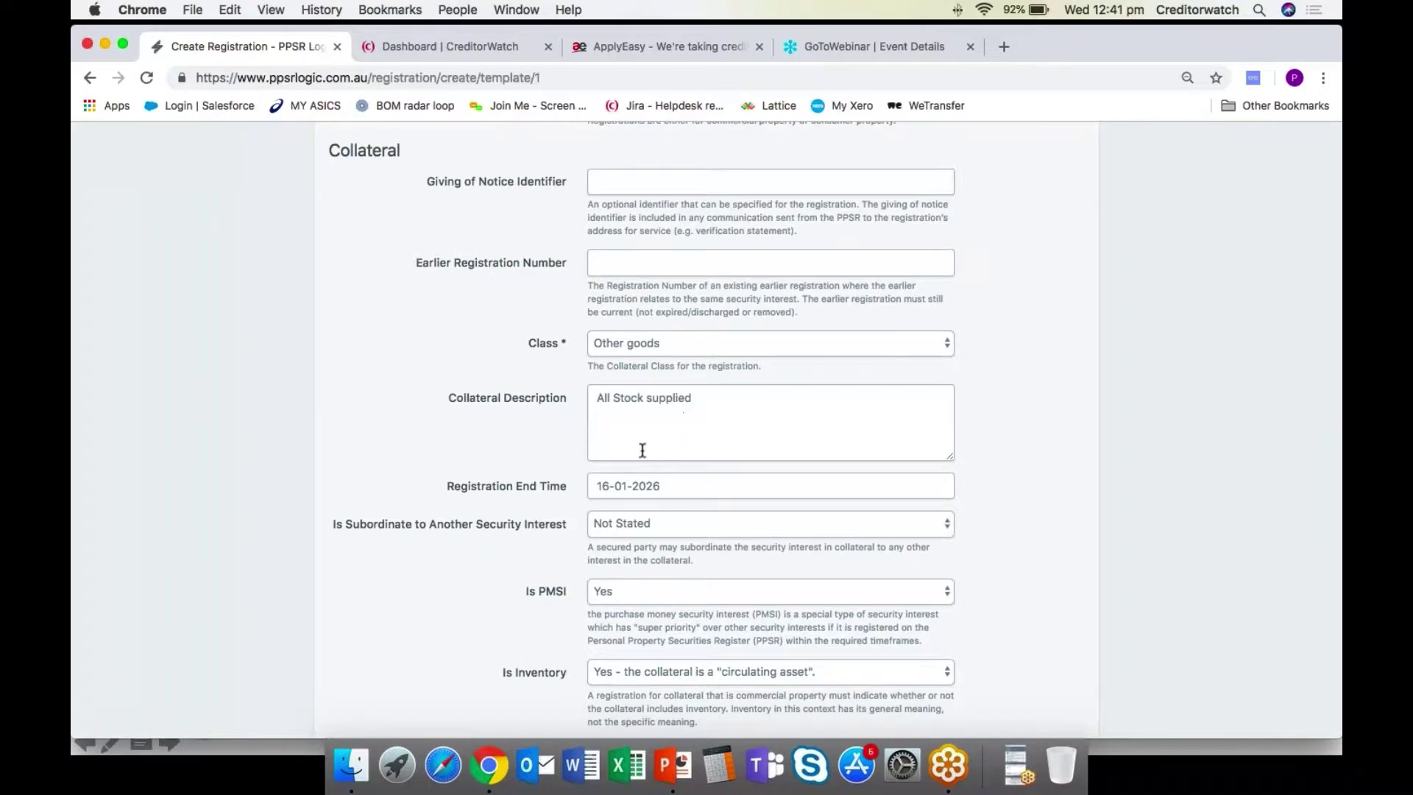
scroll(641, 449, "down", 2)
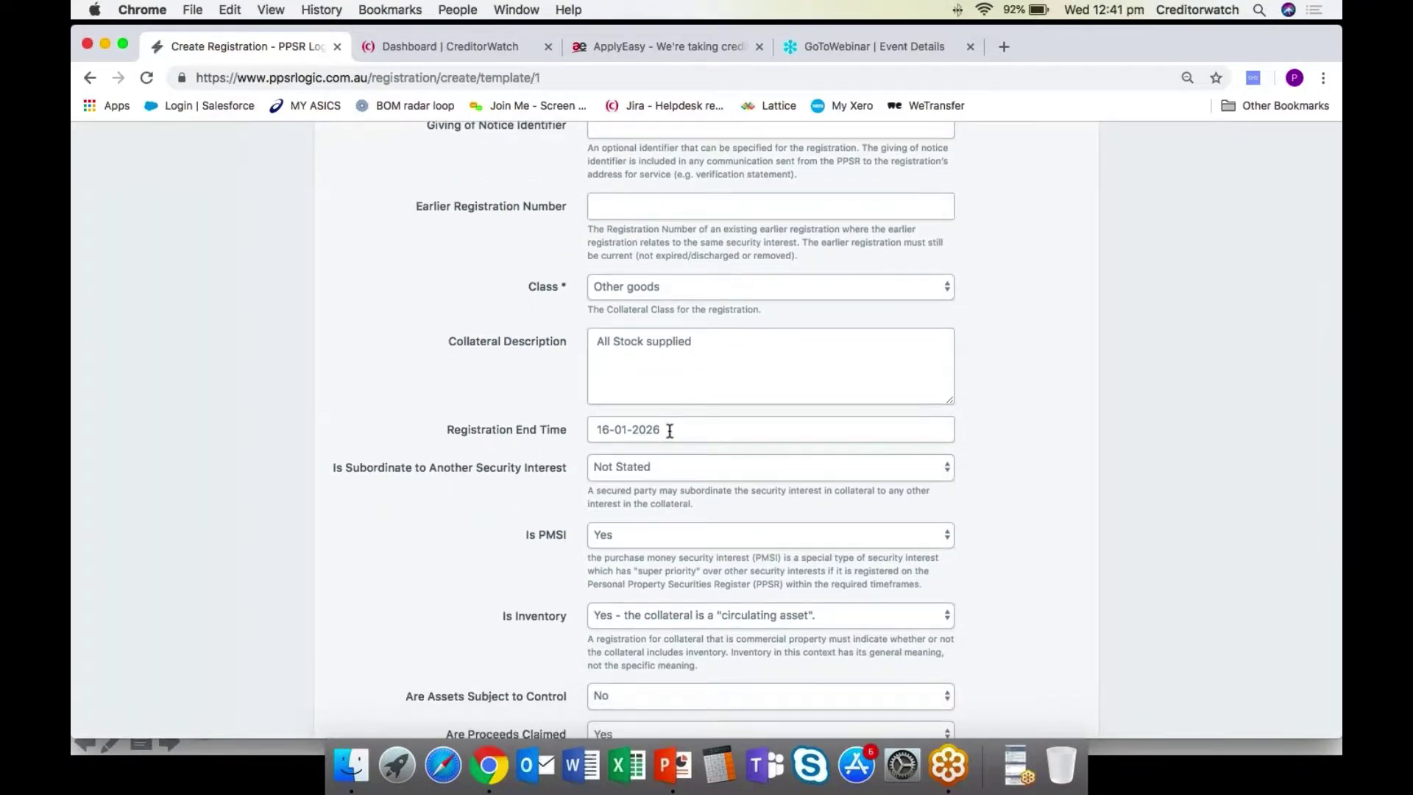
scroll(670, 431, "down", 2)
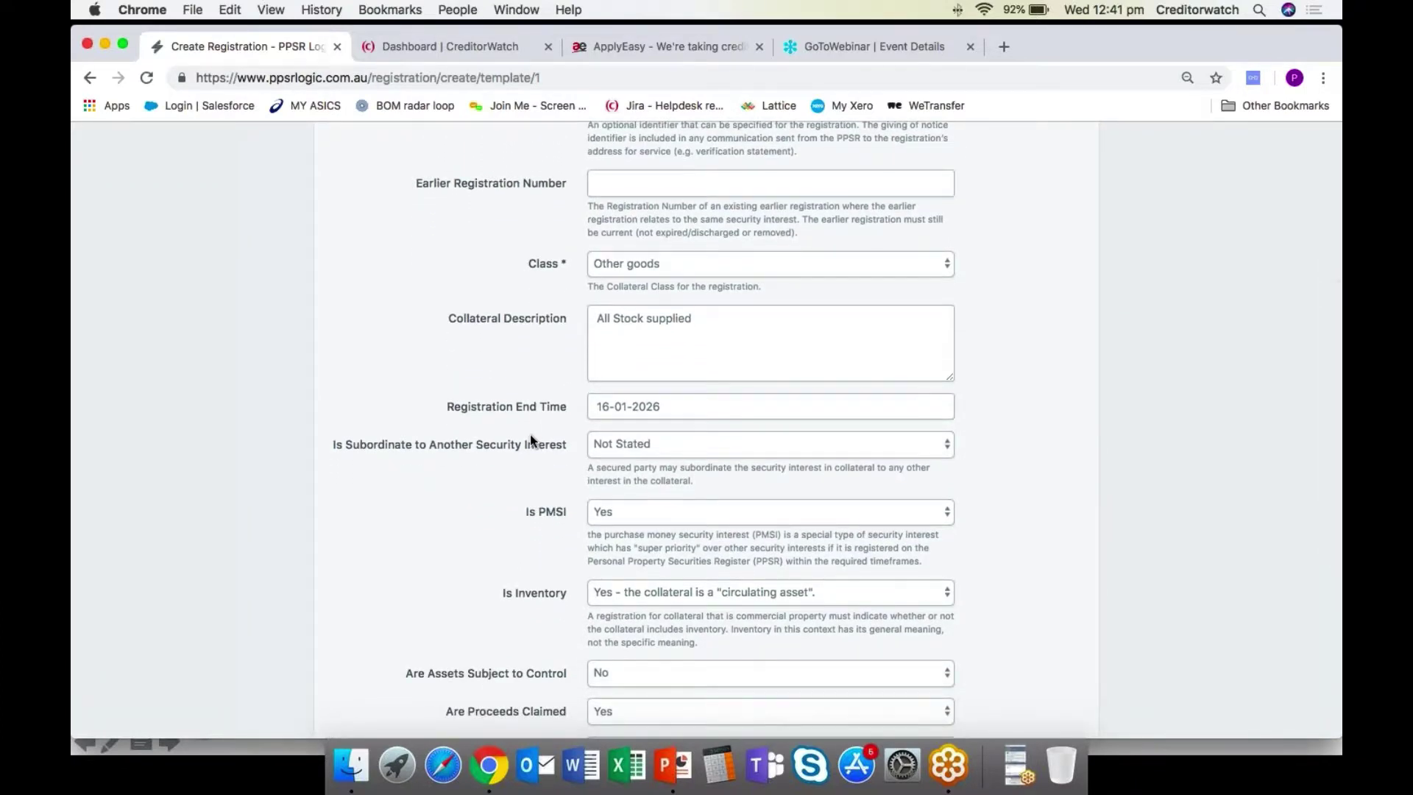
scroll(484, 432, "down", 8)
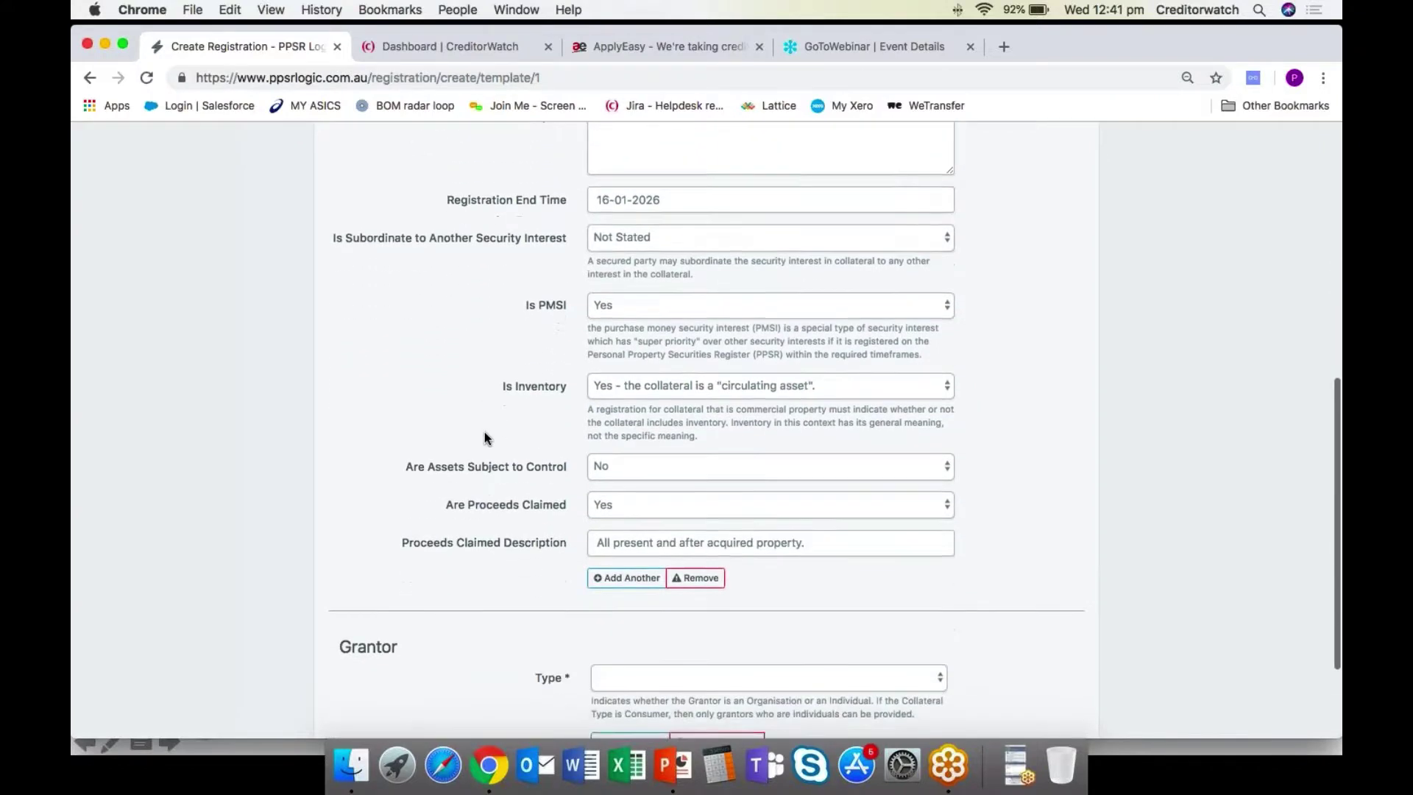
scroll(484, 435, "down", 1)
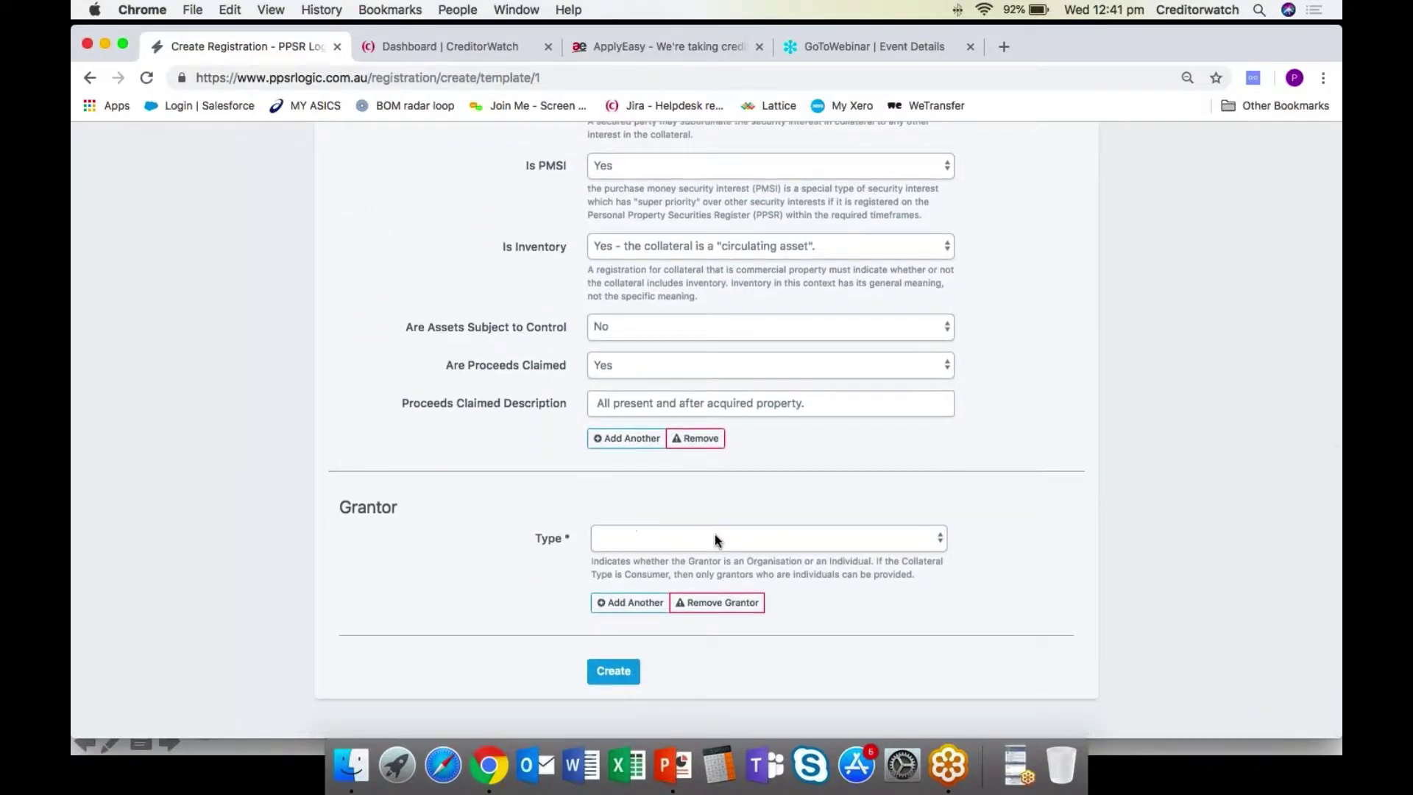
left_click(696, 543)
left_click(684, 565)
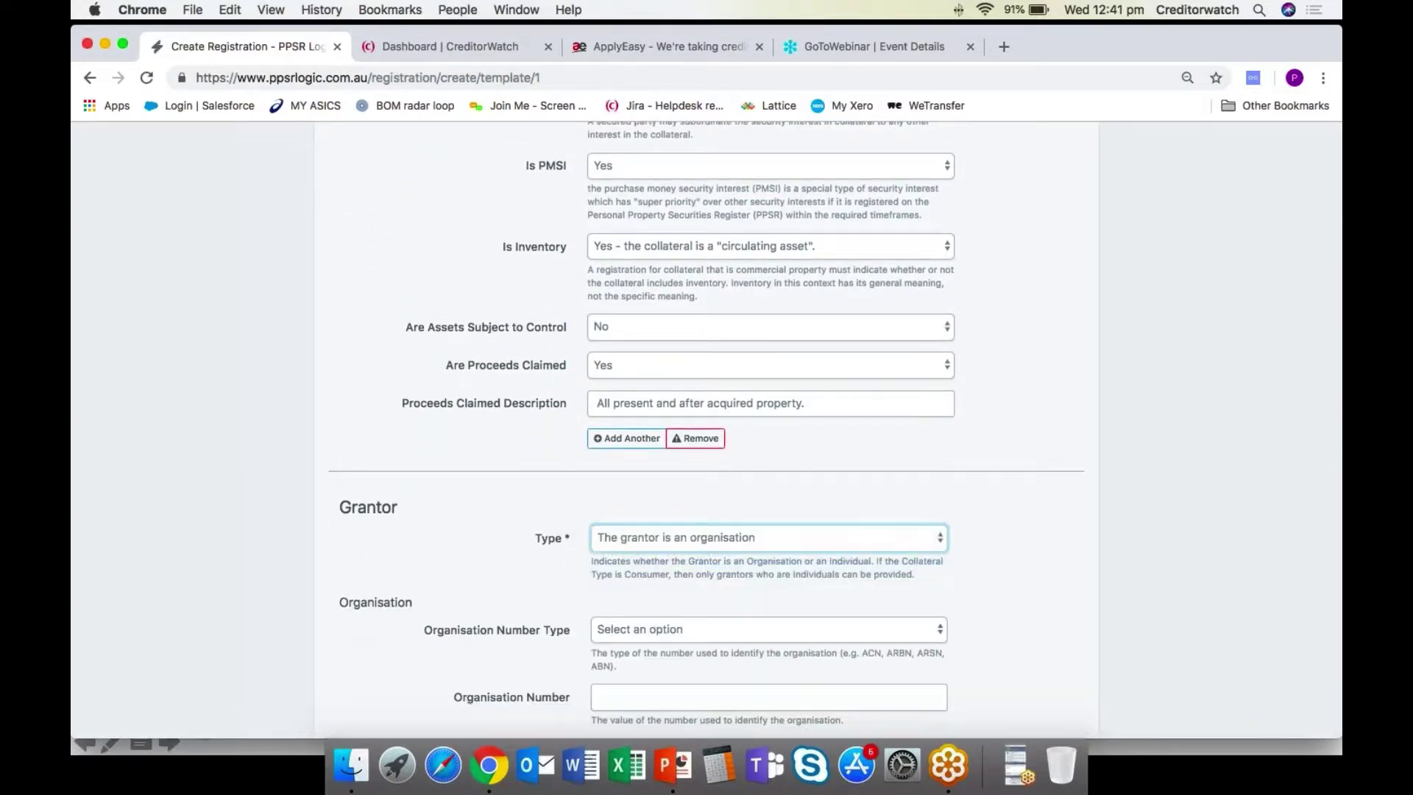
scroll(754, 559, "down", 1)
scroll(754, 559, "down", 1)
left_click(662, 537)
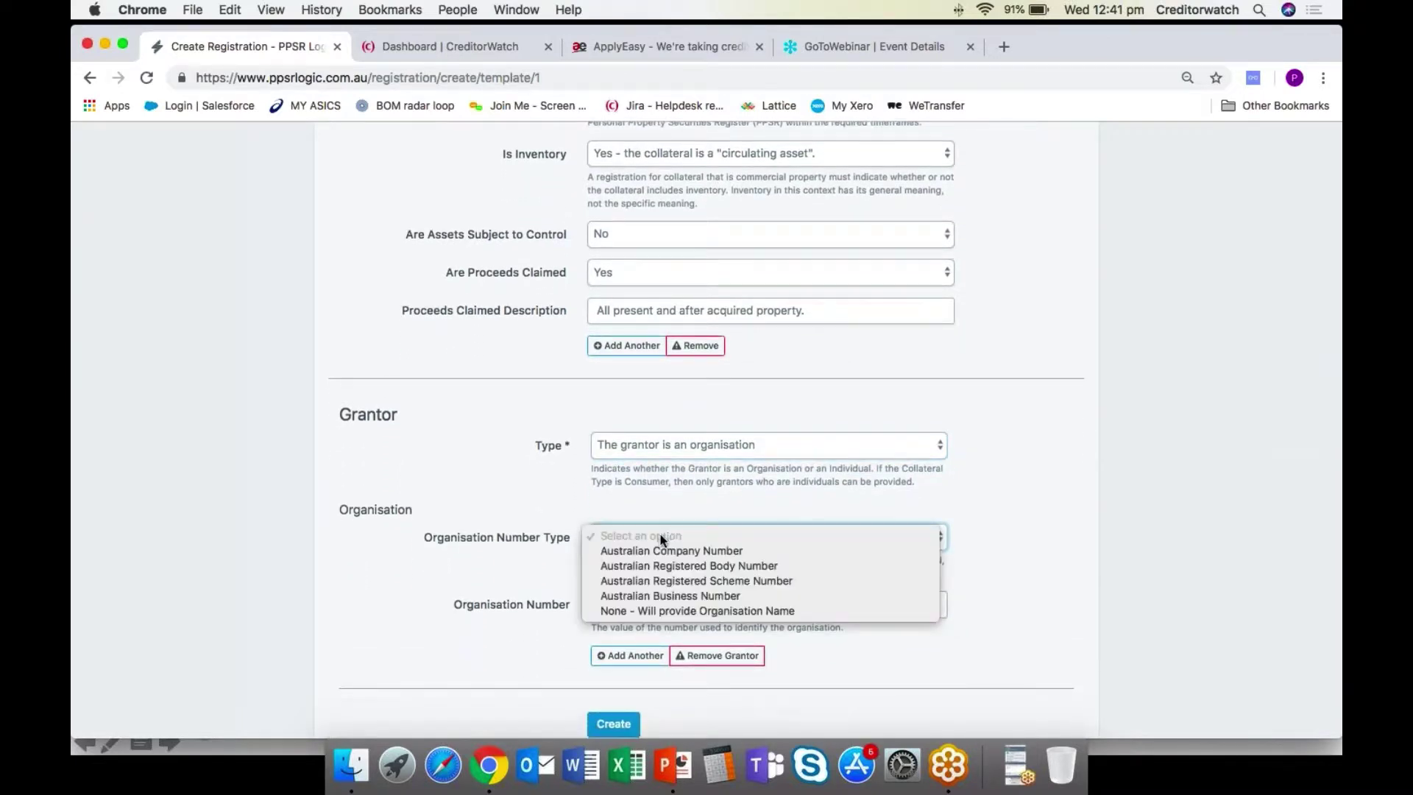
left_click(657, 550)
left_click(631, 605)
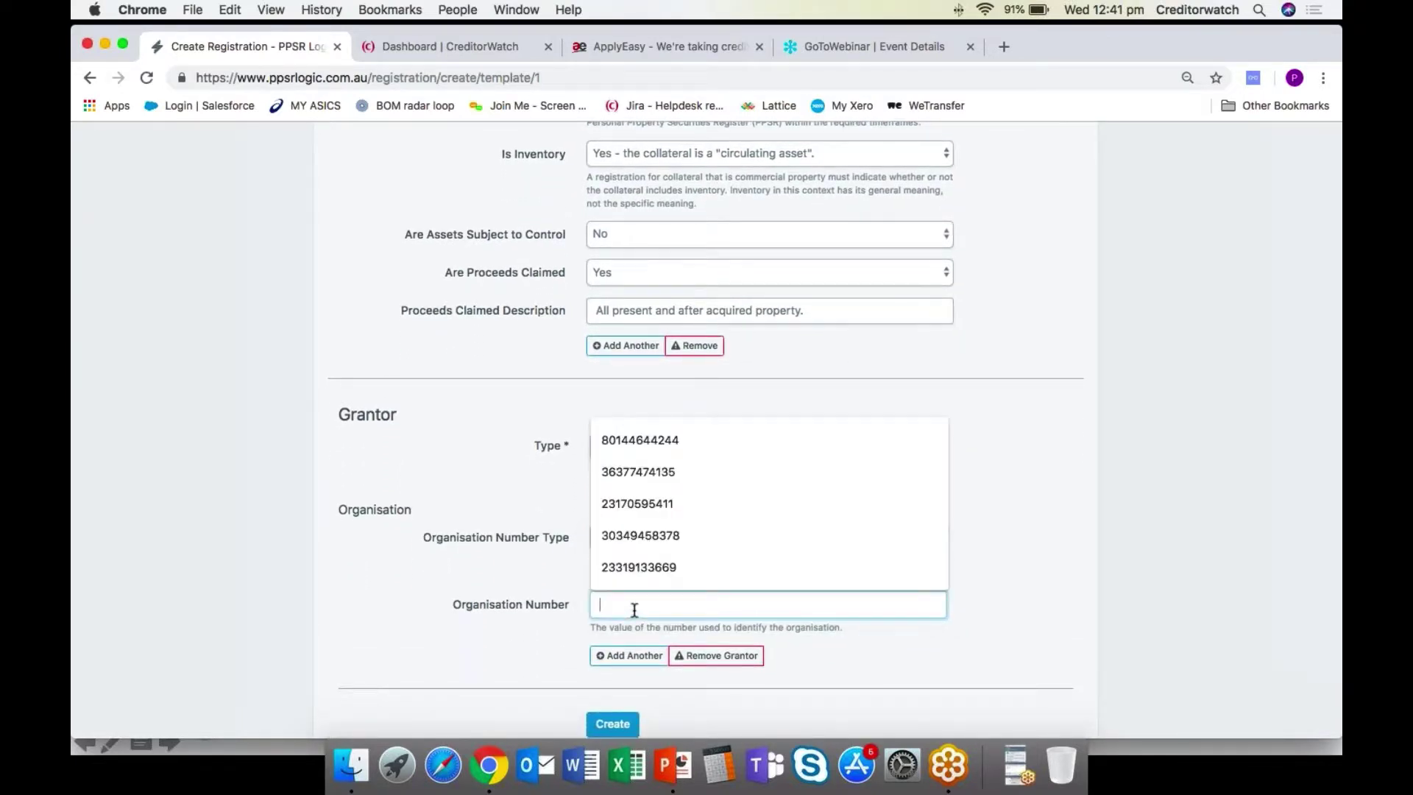
left_click(657, 441)
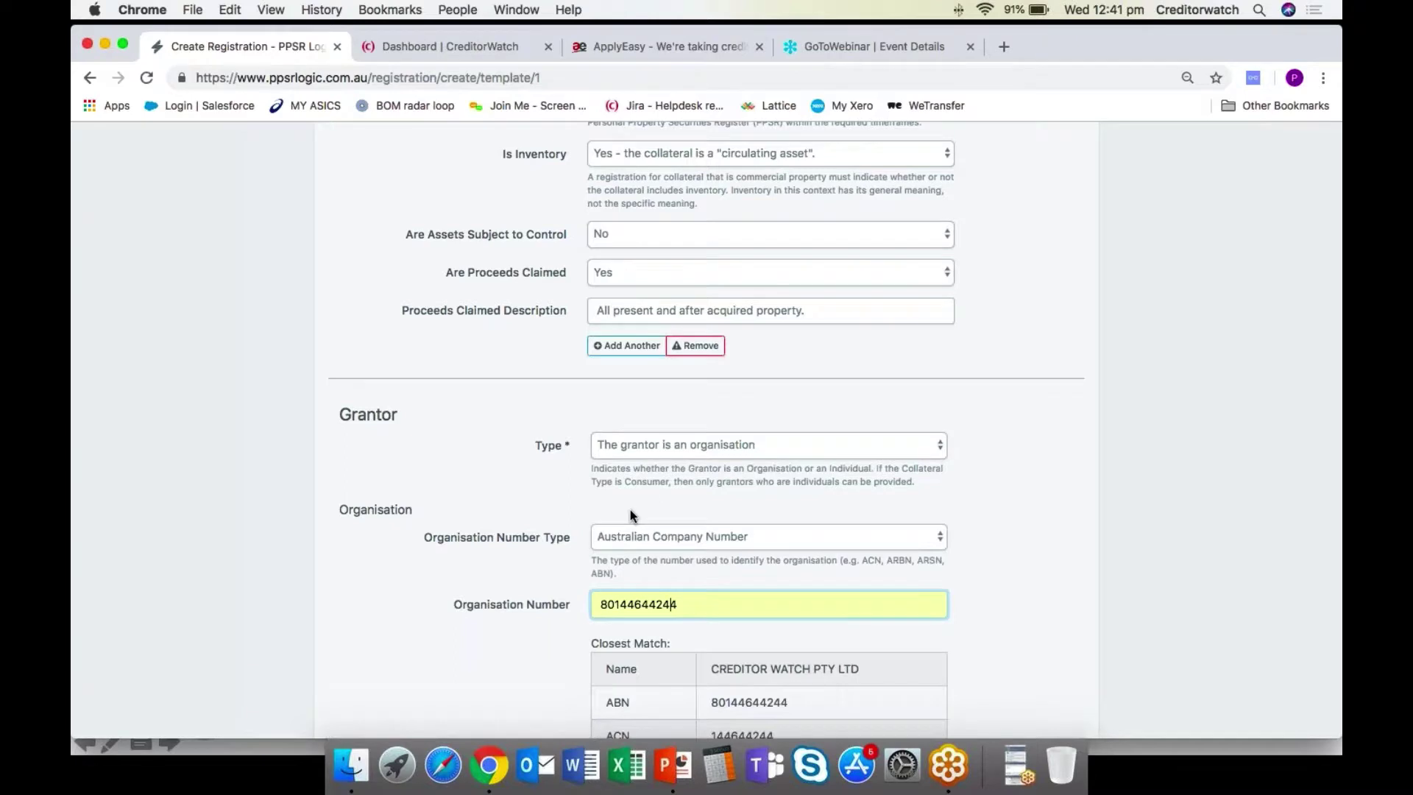
key("Left")
key("Left")
key("Left")
key("Left")
key("Left")
key("Left")
key("Left")
key("Left")
key("BackSpace")
key("BackSpace")
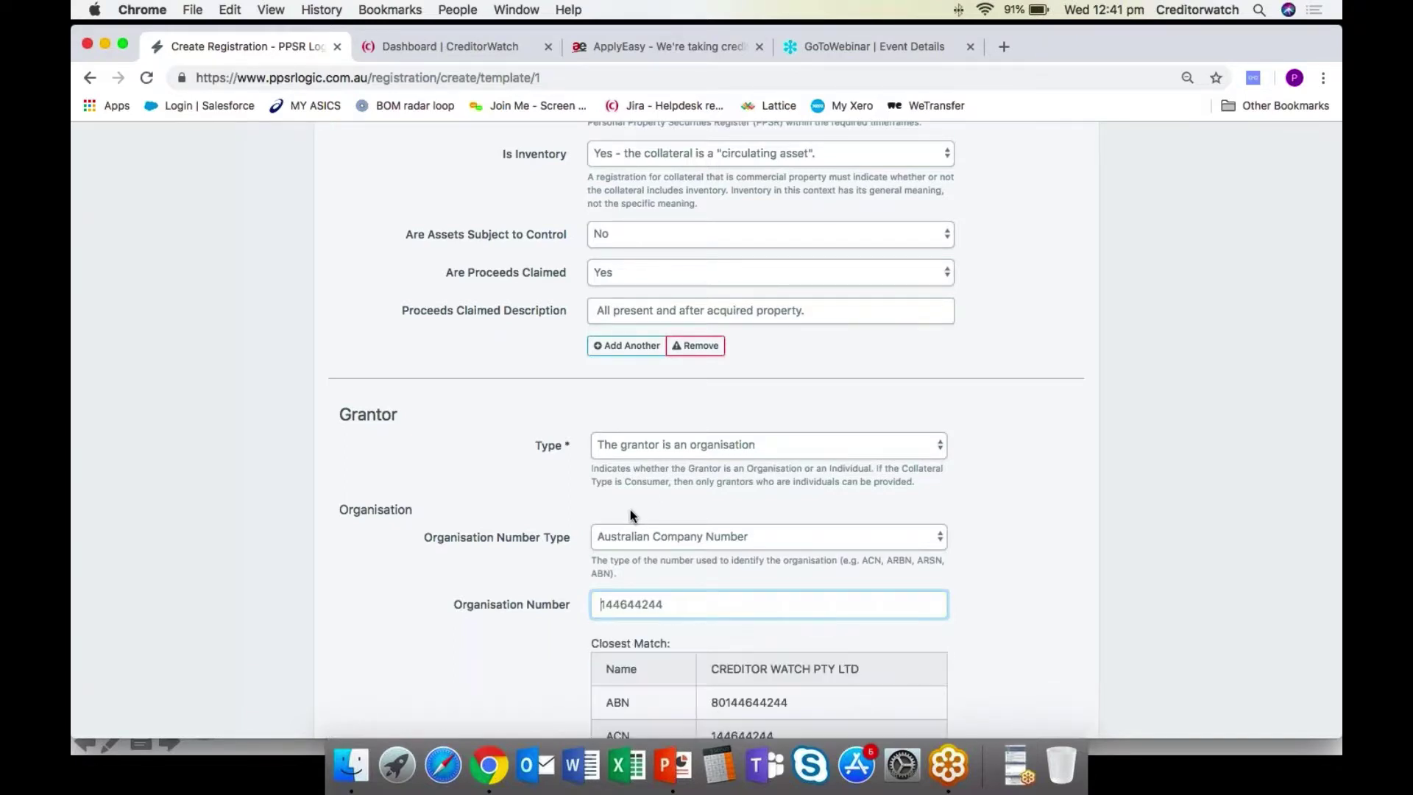
scroll(629, 509, "down", 5)
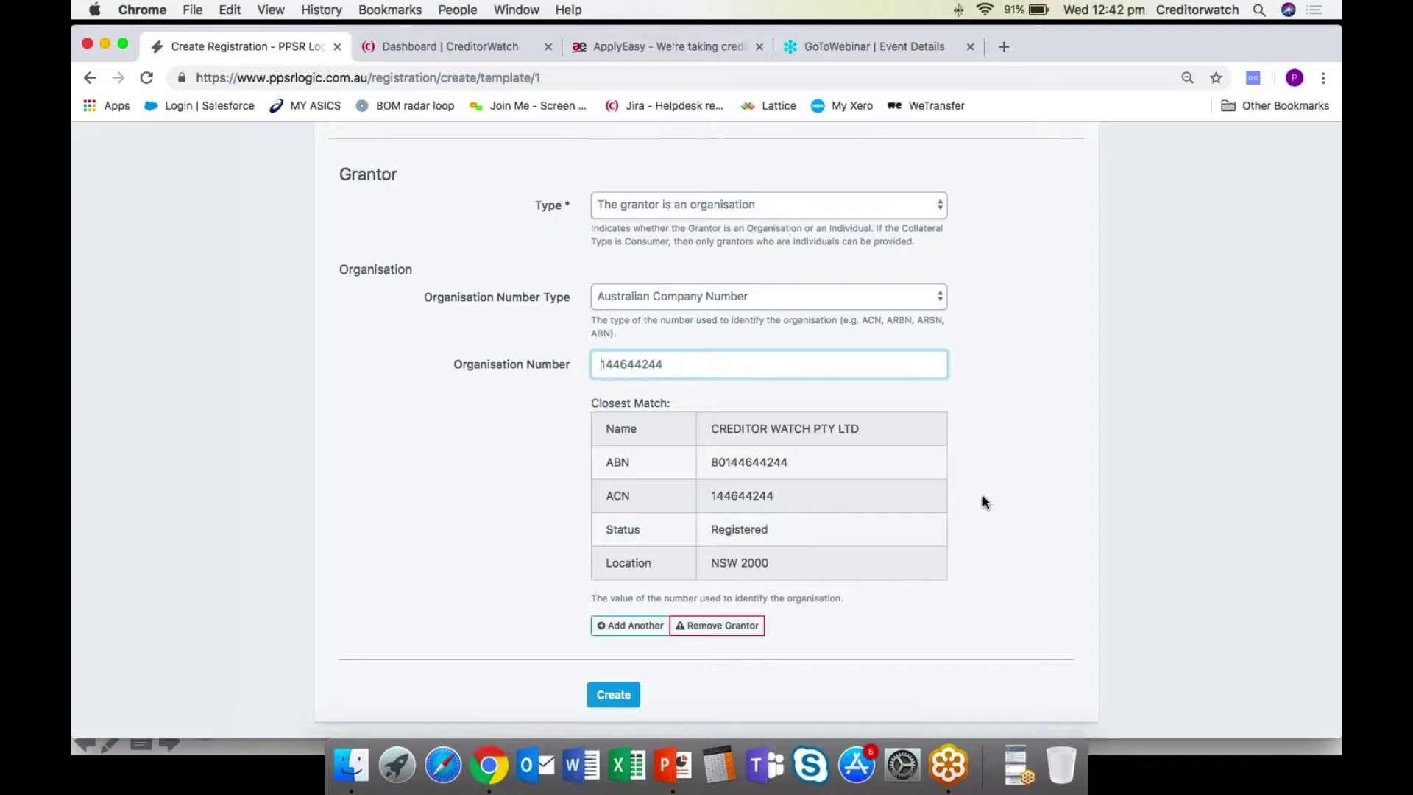
scroll(982, 497, "up", 1)
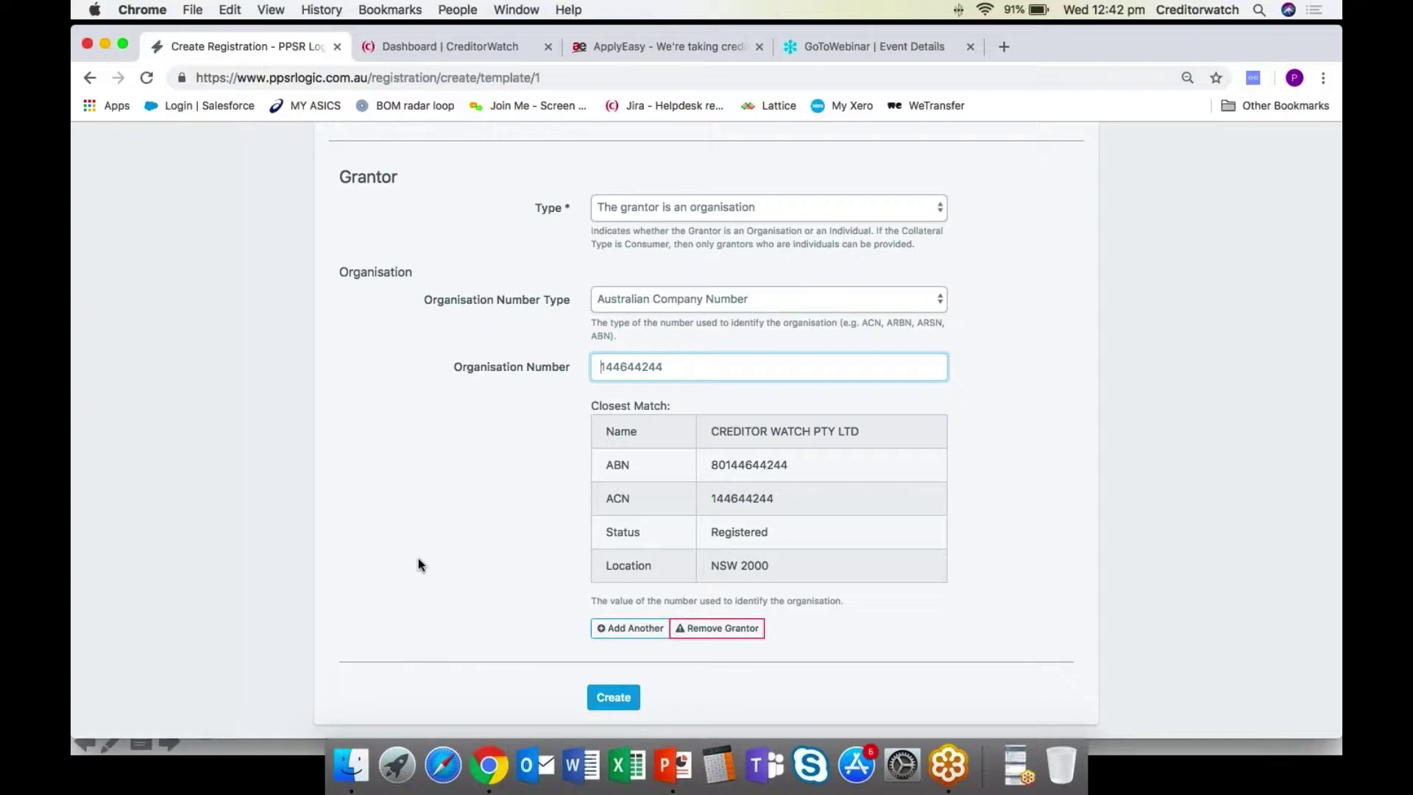
scroll(418, 557, "up", 15)
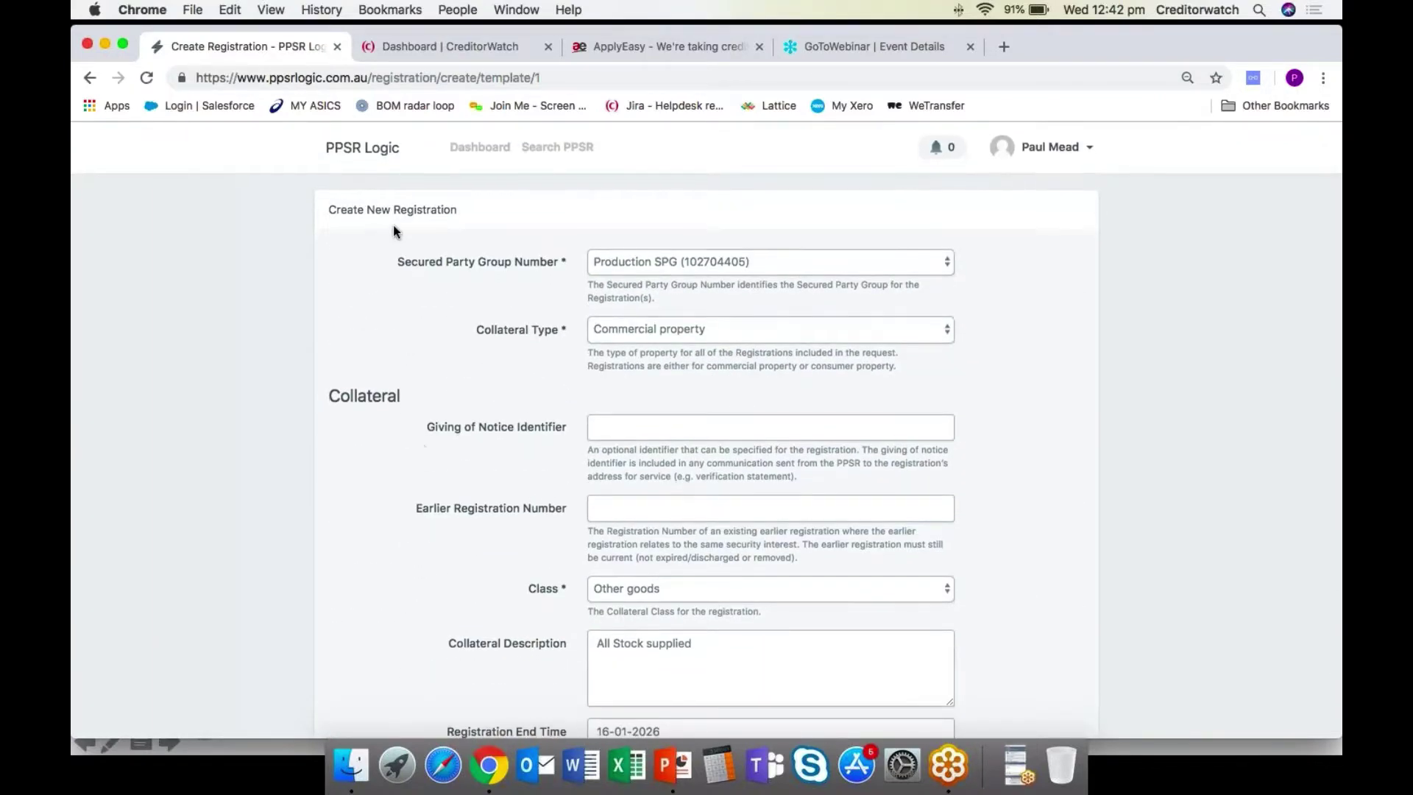
left_click(373, 153)
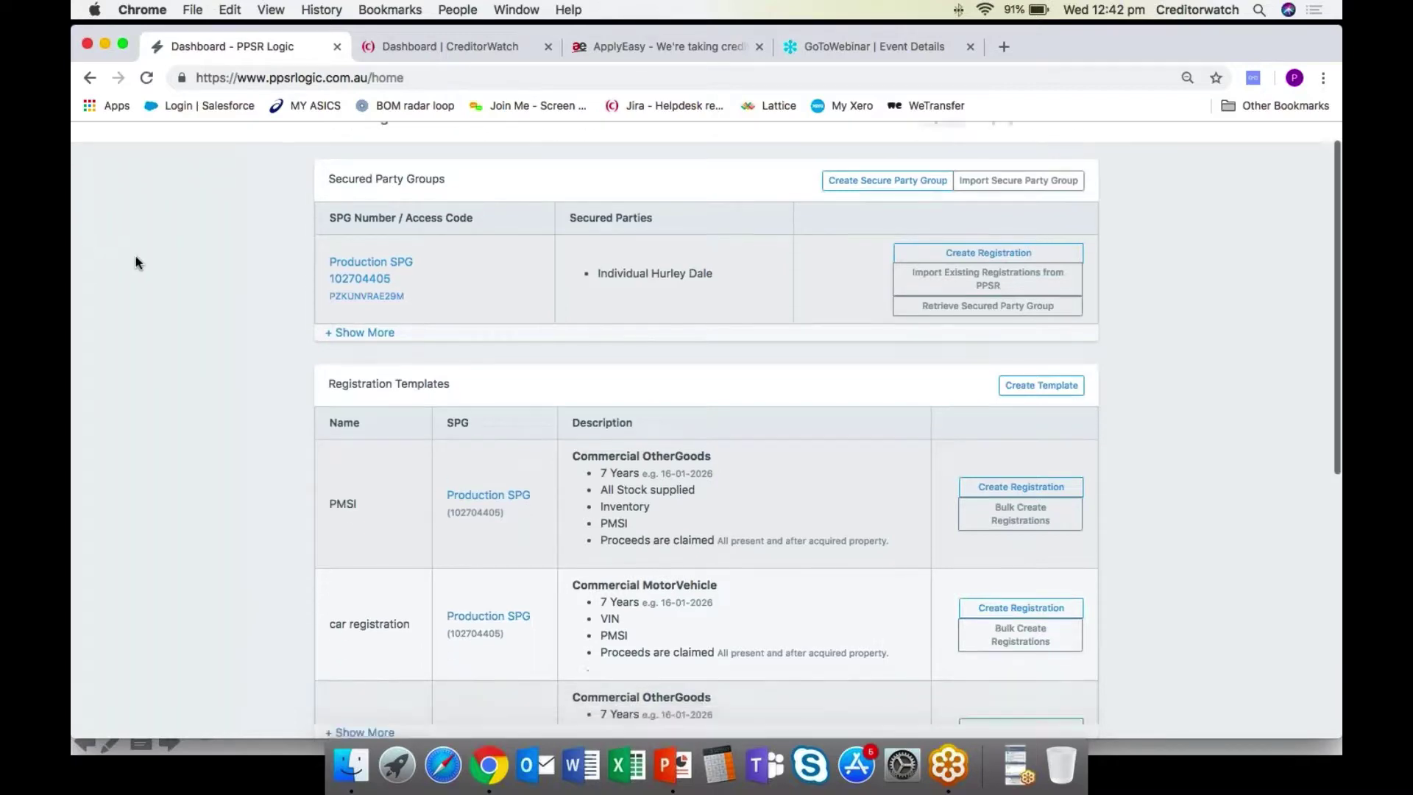
scroll(135, 261, "down", 10)
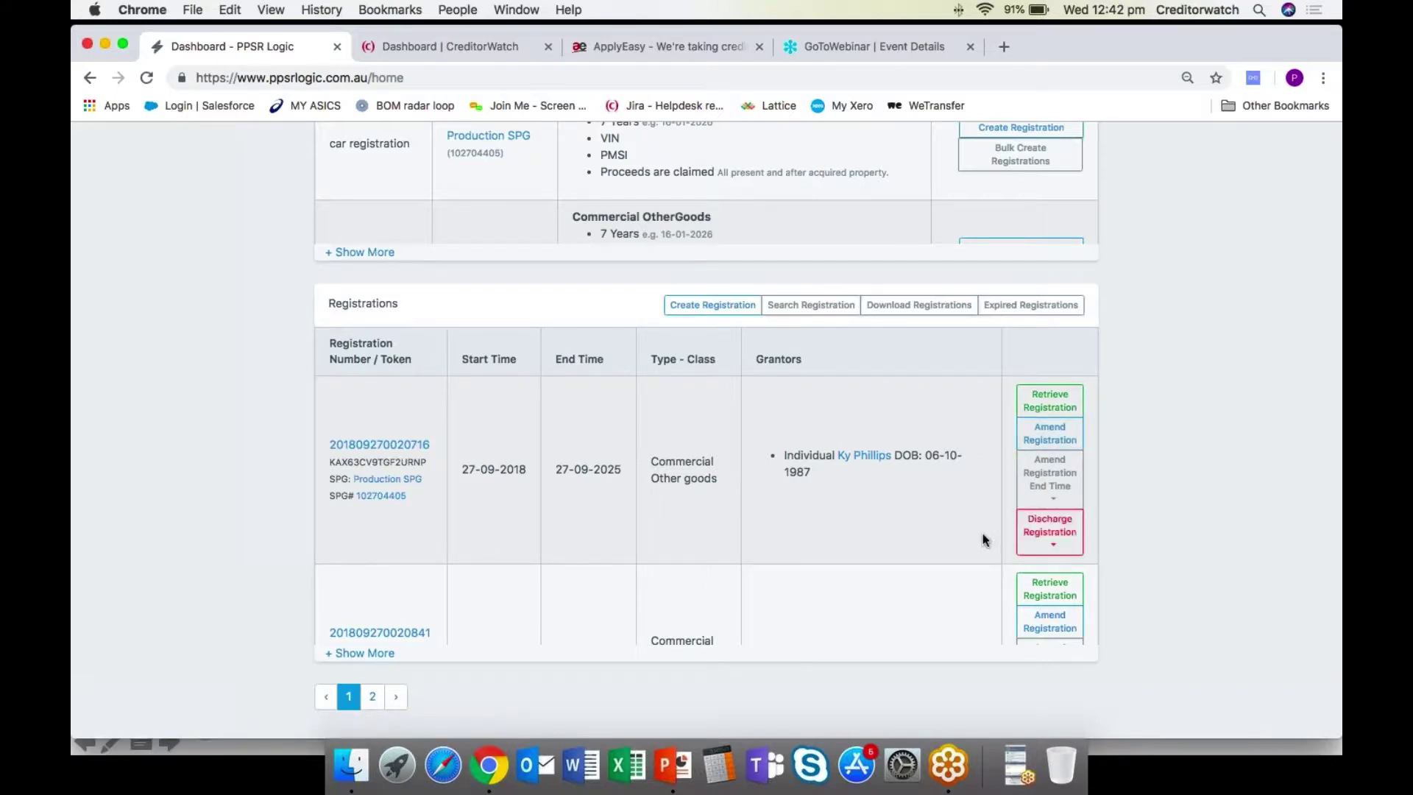
left_click(1042, 535)
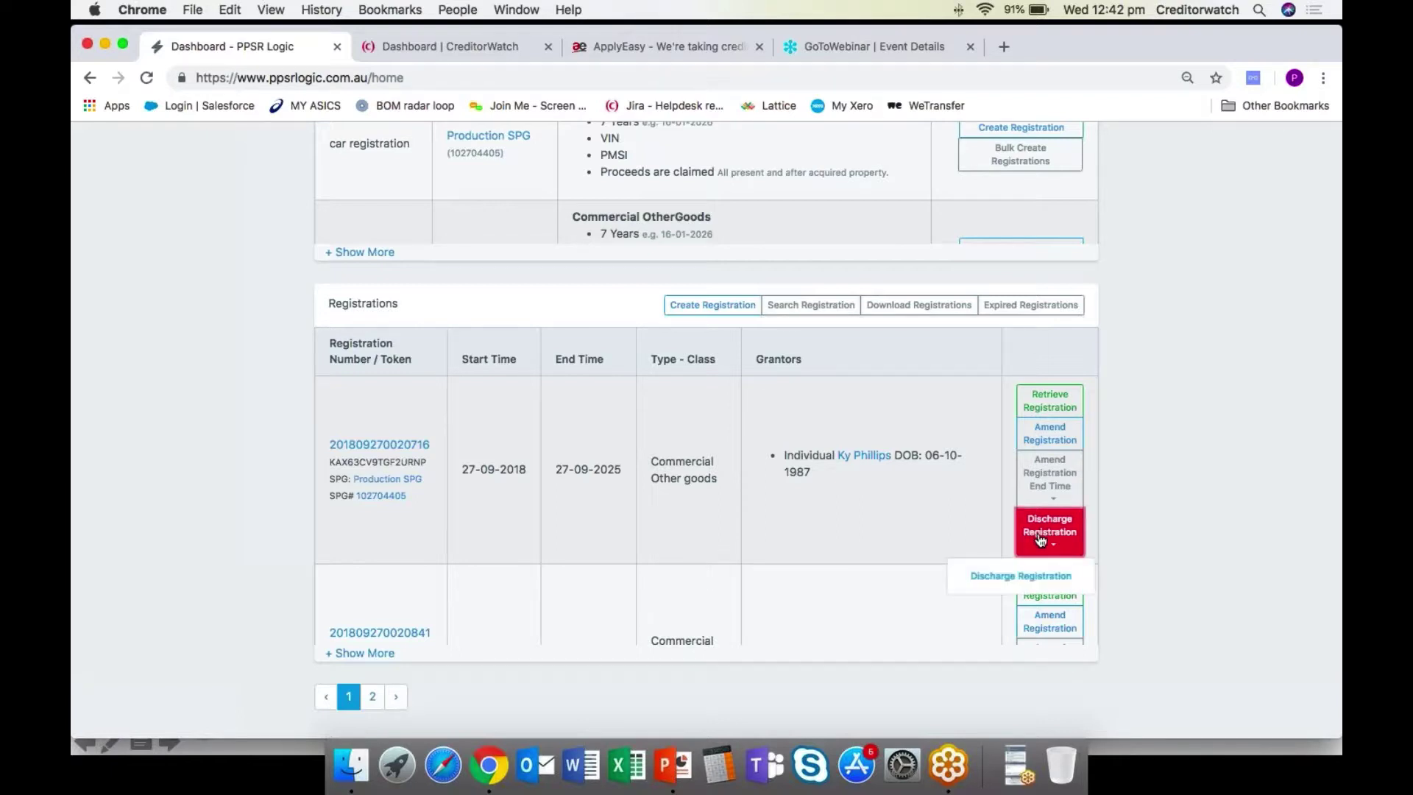
left_click(873, 515)
scroll(864, 471, "up", 2)
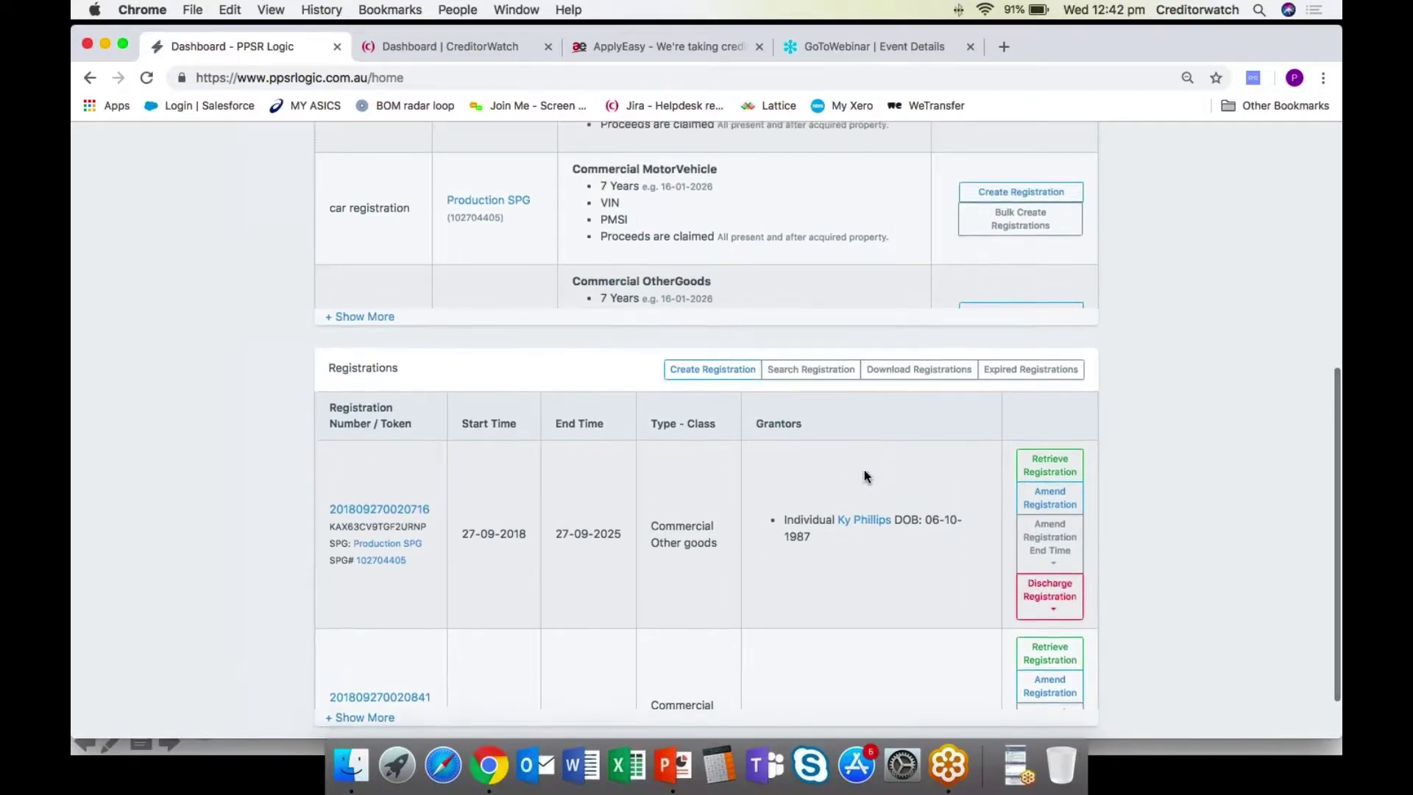
scroll(864, 475, "up", 5)
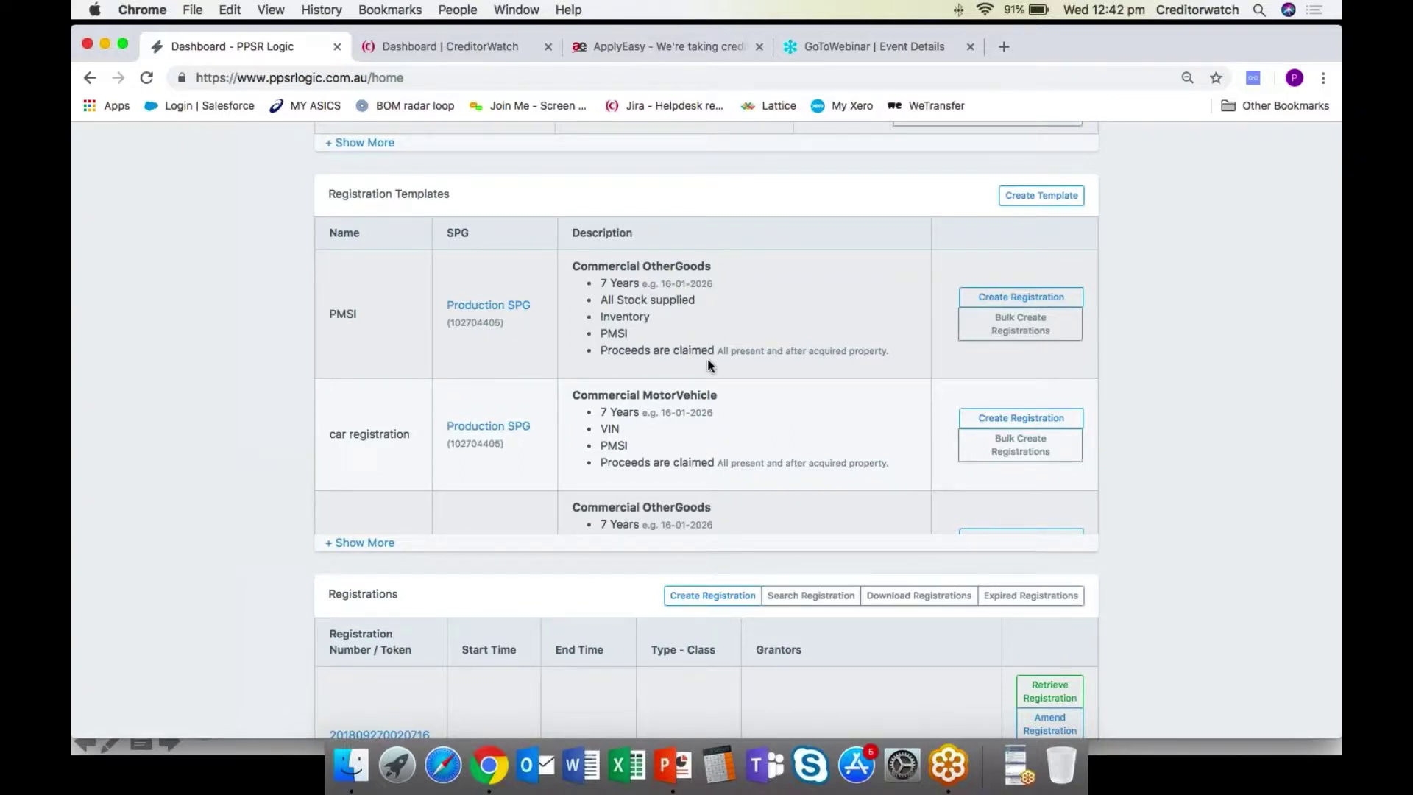
scroll(708, 359, "down", 5)
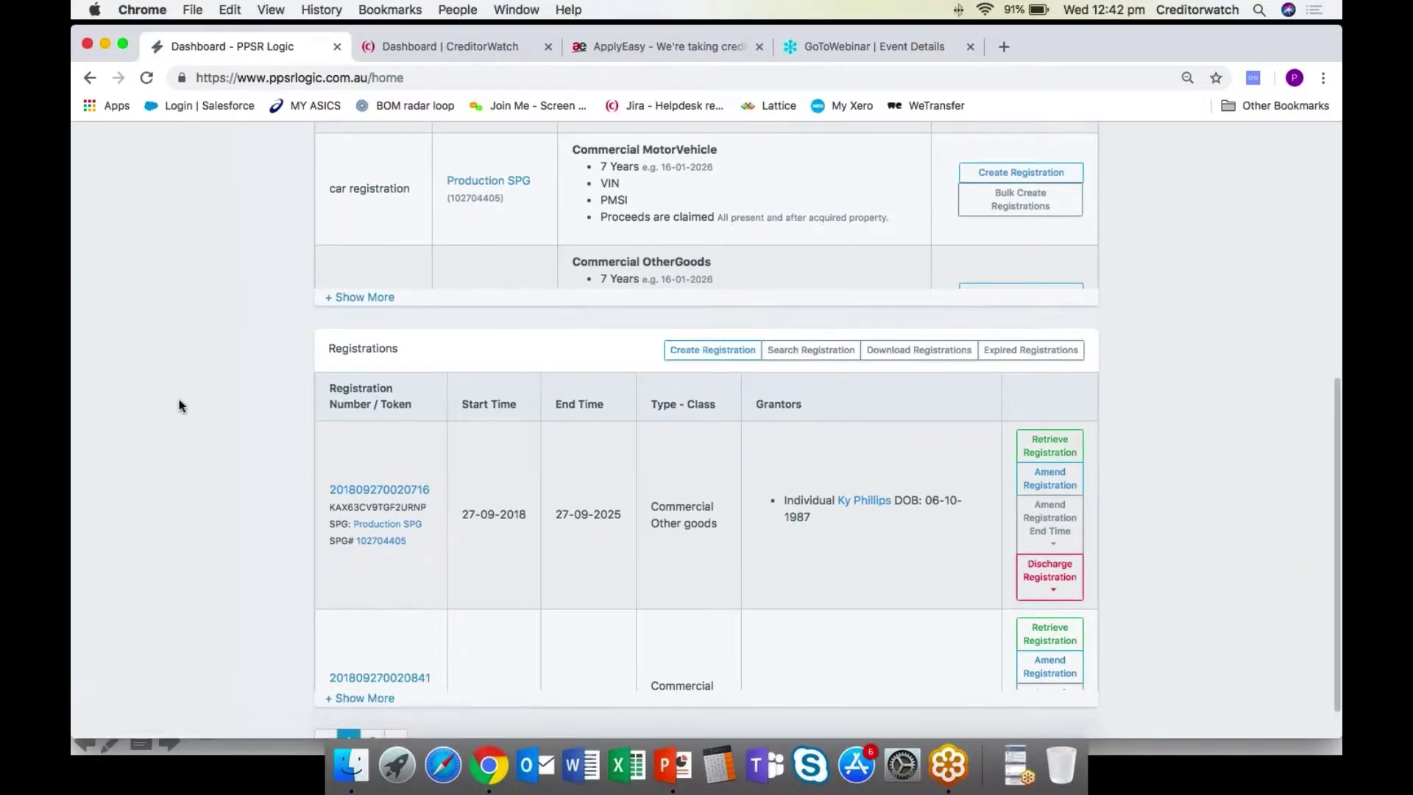
scroll(179, 401, "down", 2)
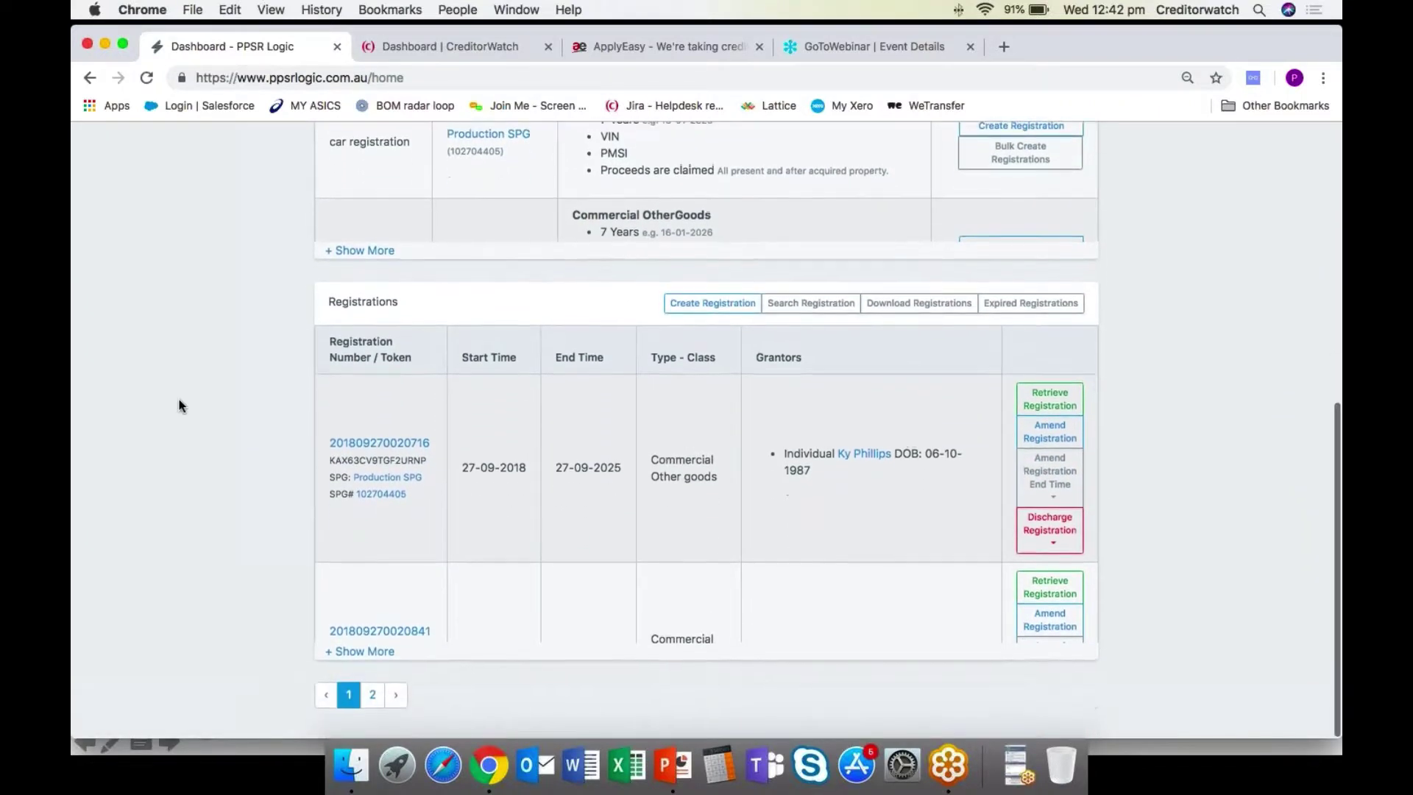
Expand the Registrations table to reveal more entries, including a Commercial property Other goods registration.
left_click(340, 654)
scroll(216, 548, "down", 3)
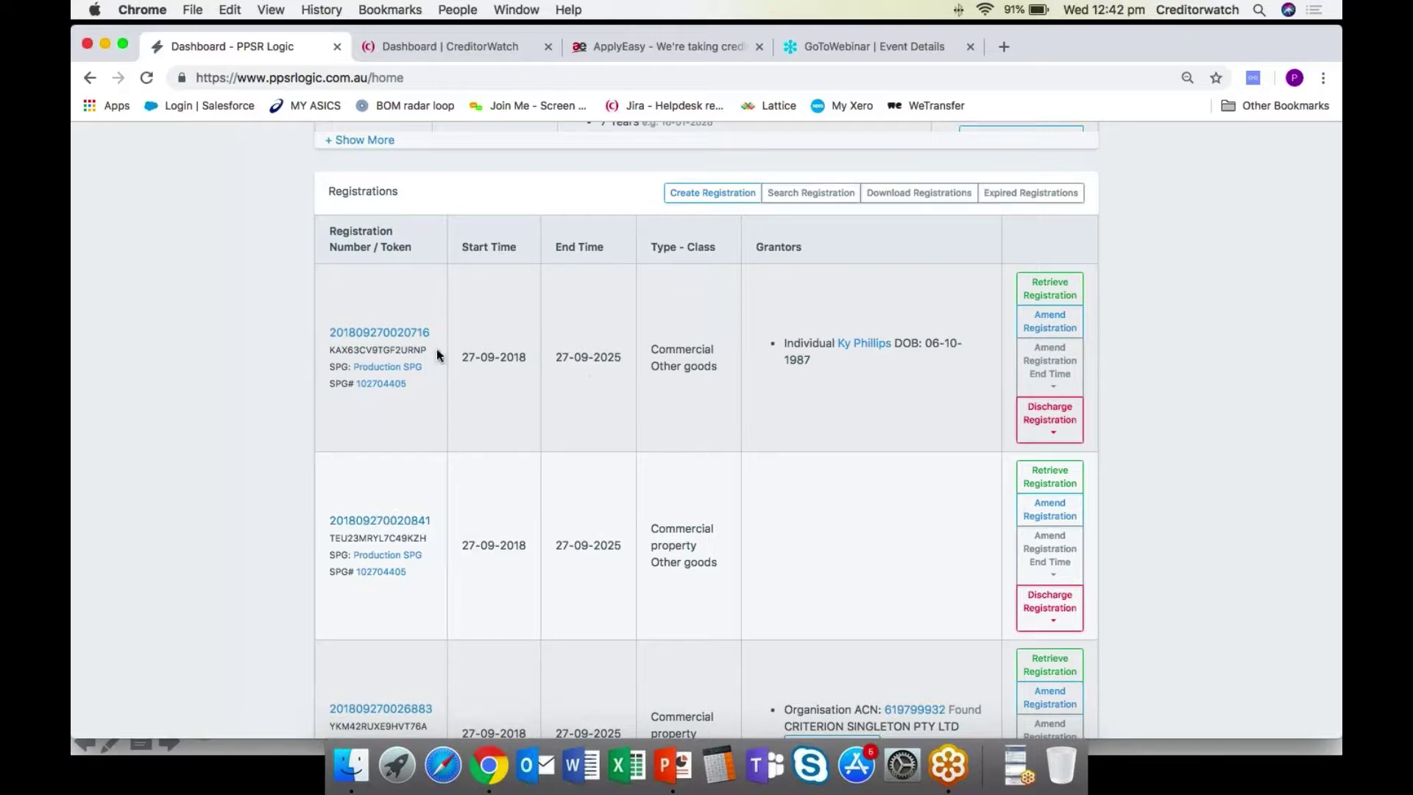
left_click(396, 335)
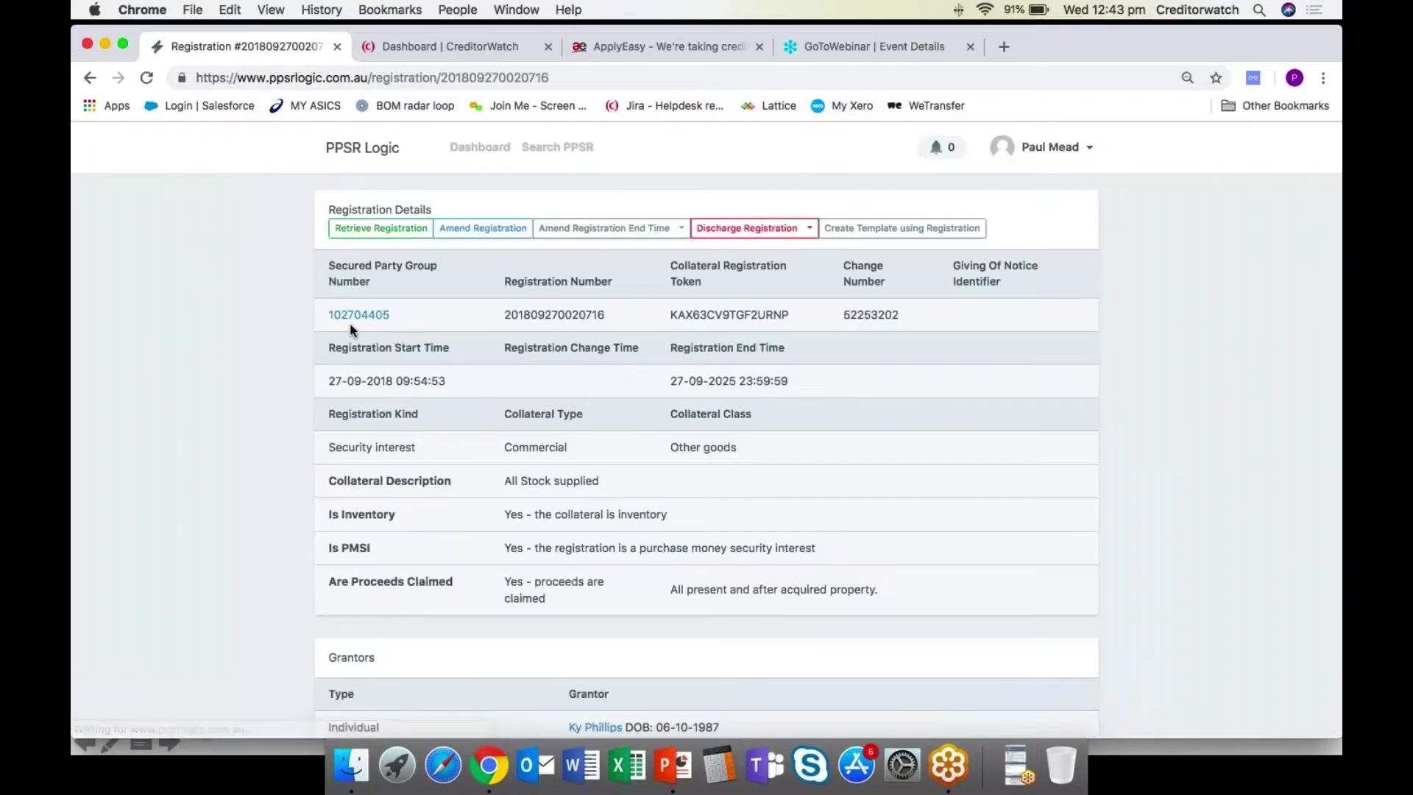
scroll(305, 298, "down", 5)
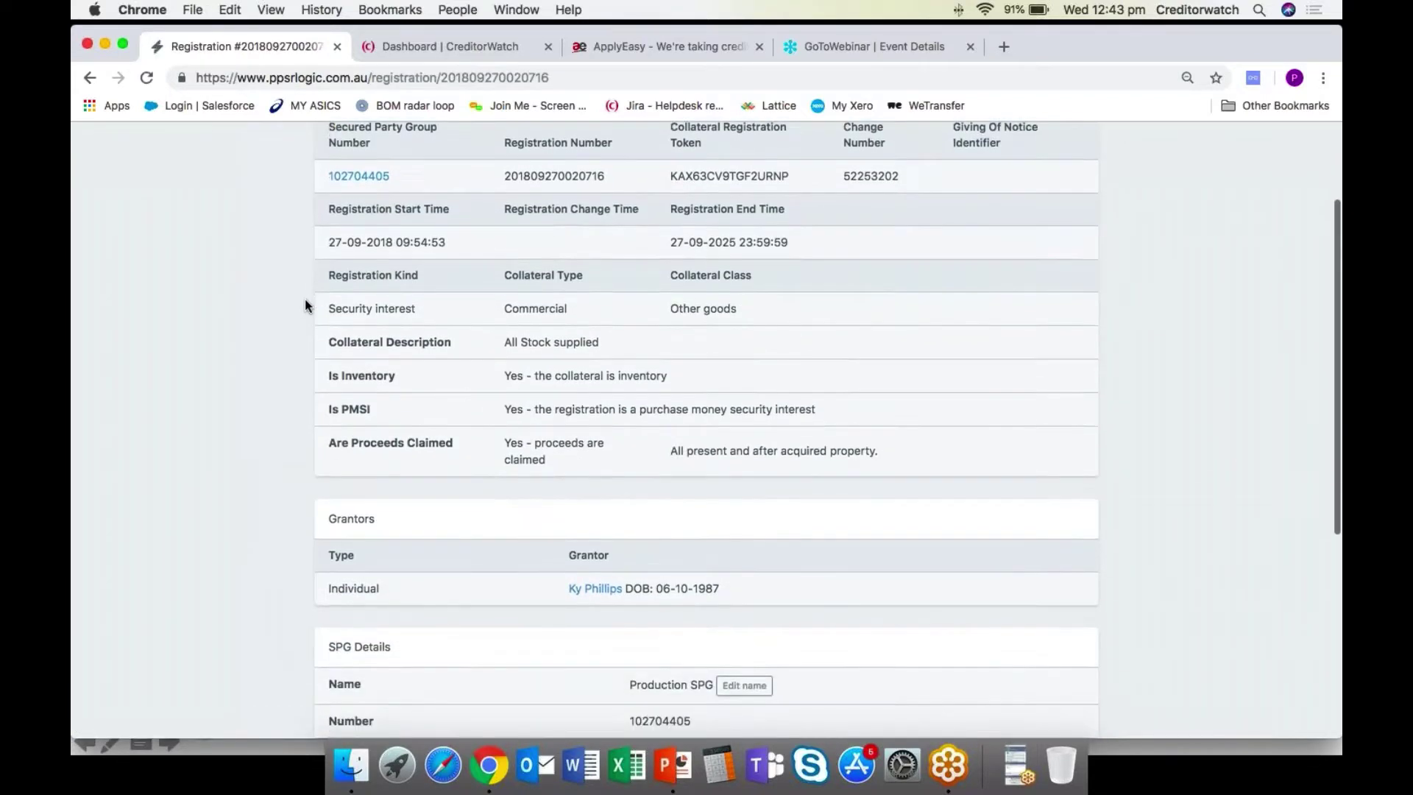
scroll(305, 299, "down", 3)
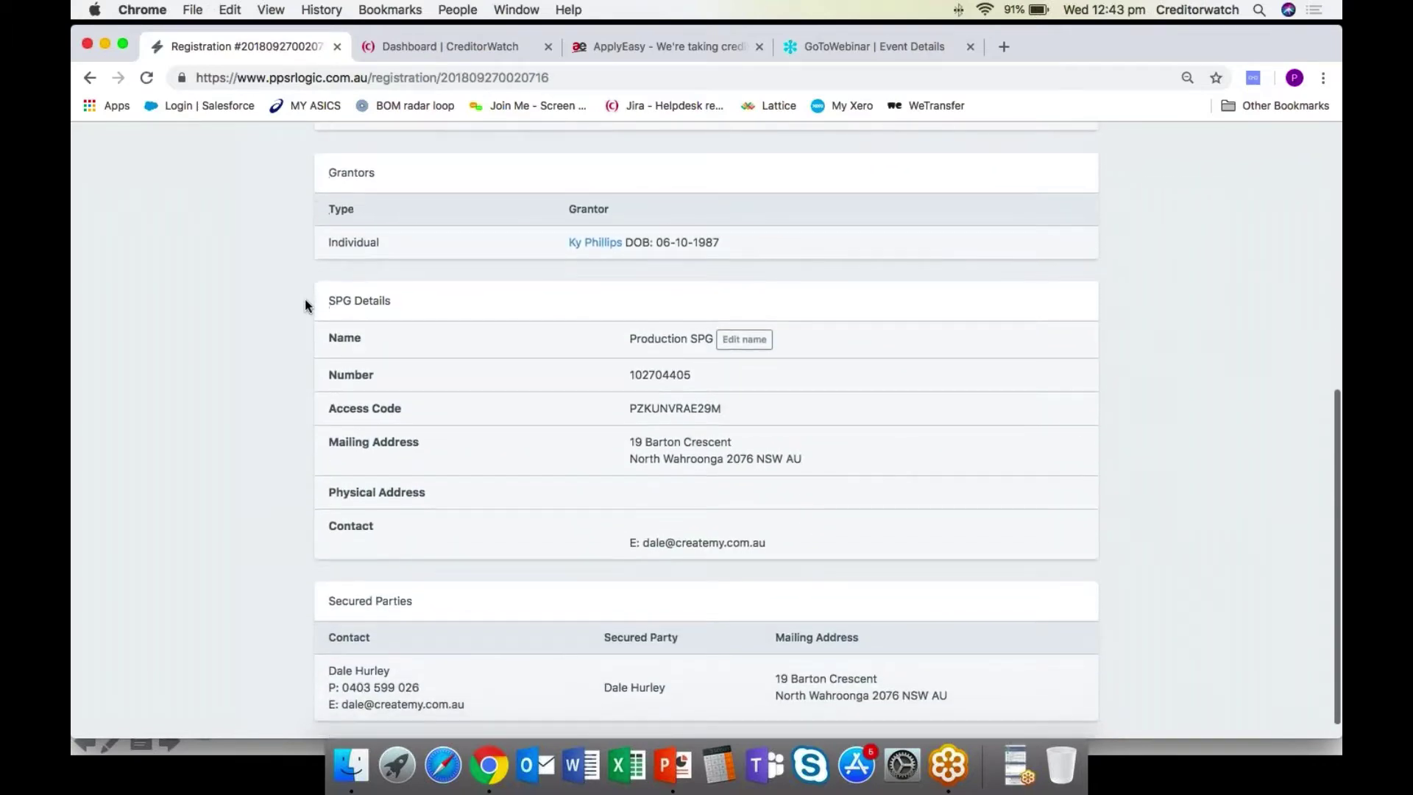
scroll(305, 299, "up", 2)
scroll(307, 305, "up", 4)
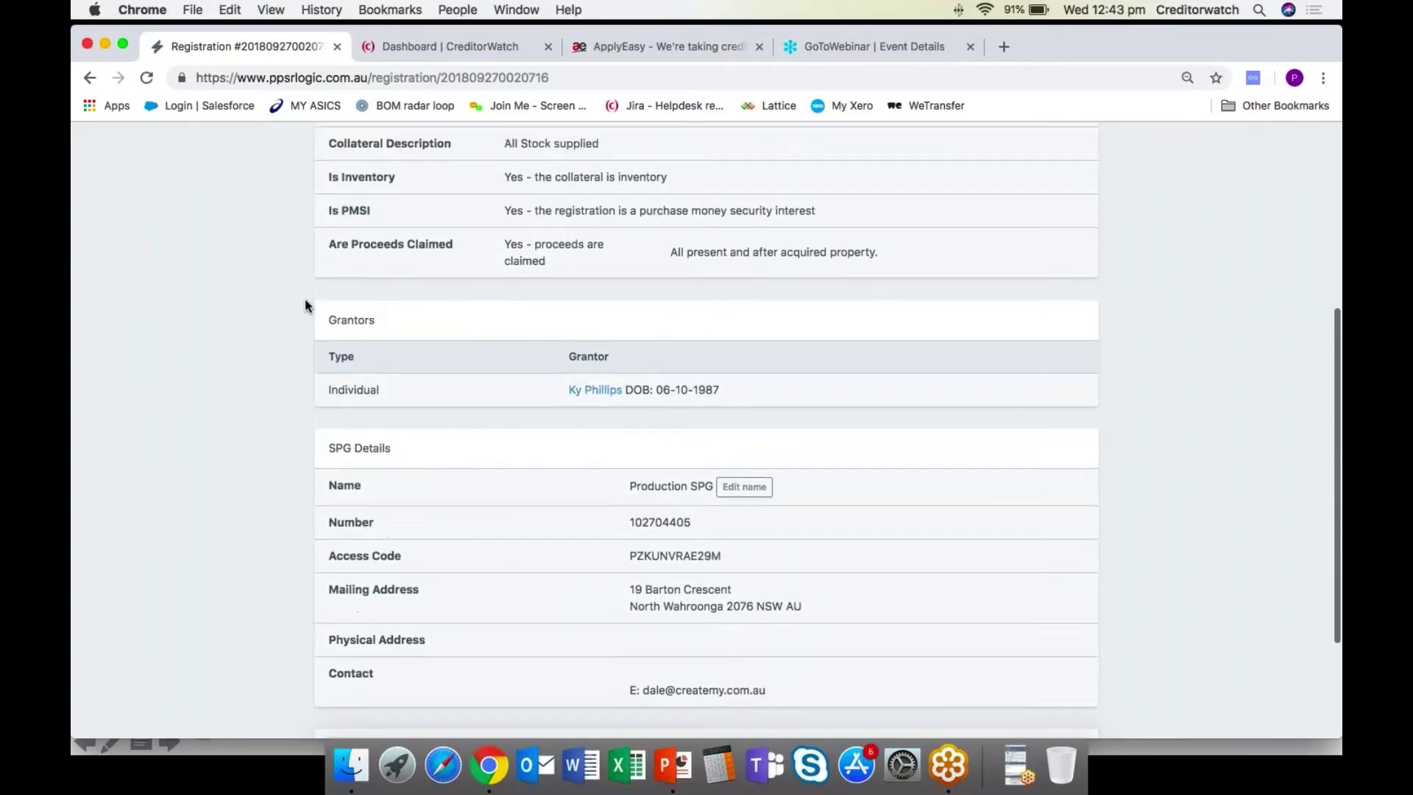
scroll(306, 303, "up", 2)
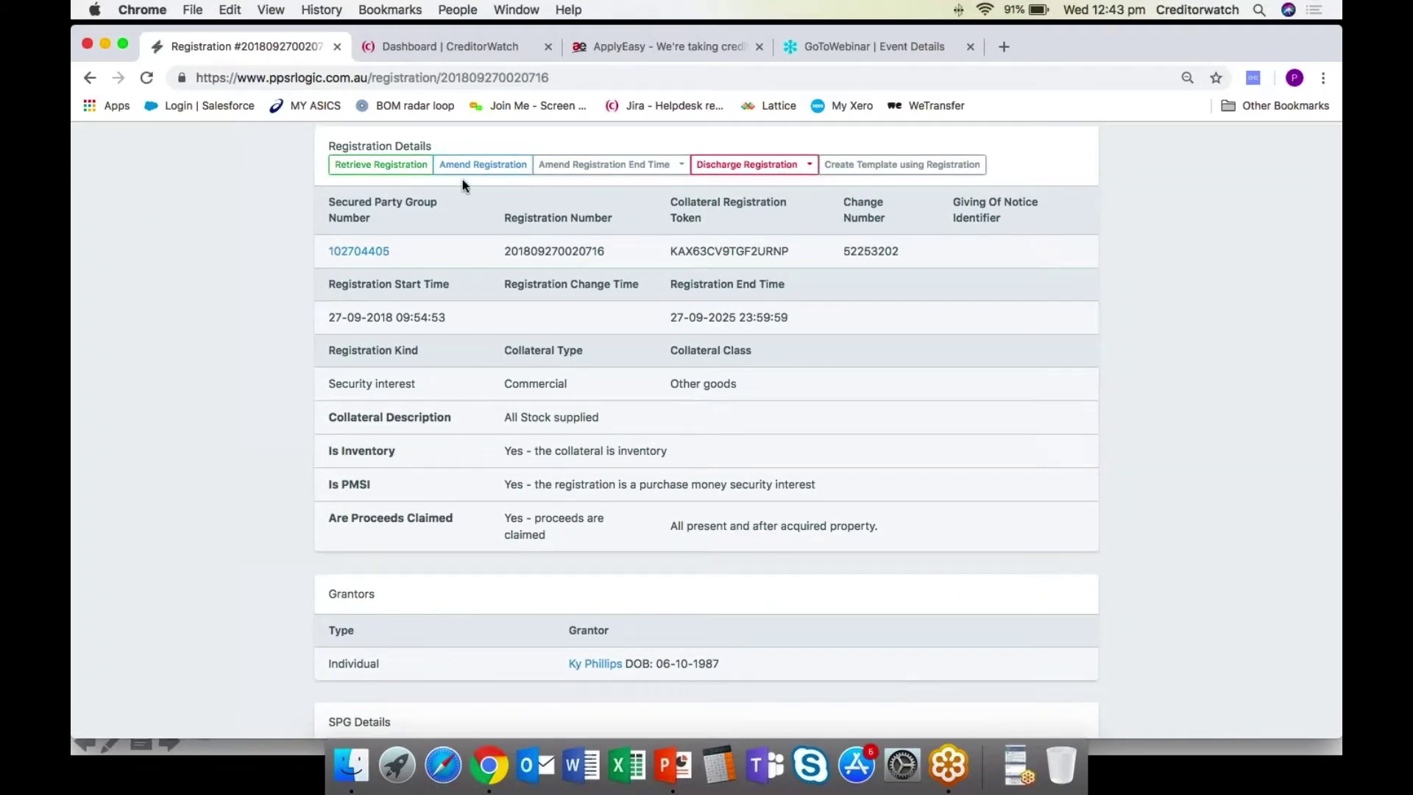
Check the Amend Registration End Time options and dismiss them without changes.
left_click(680, 170)
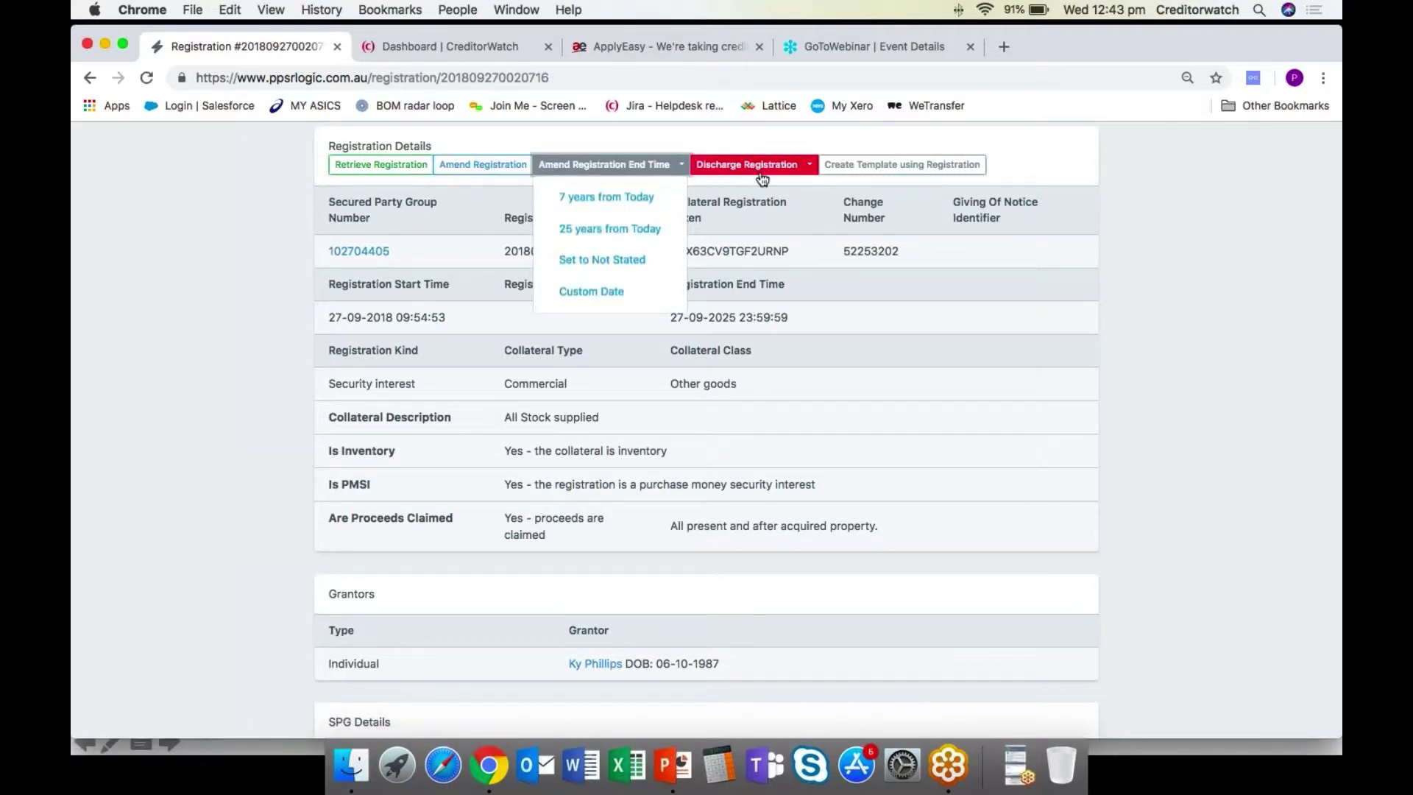
left_click(820, 209)
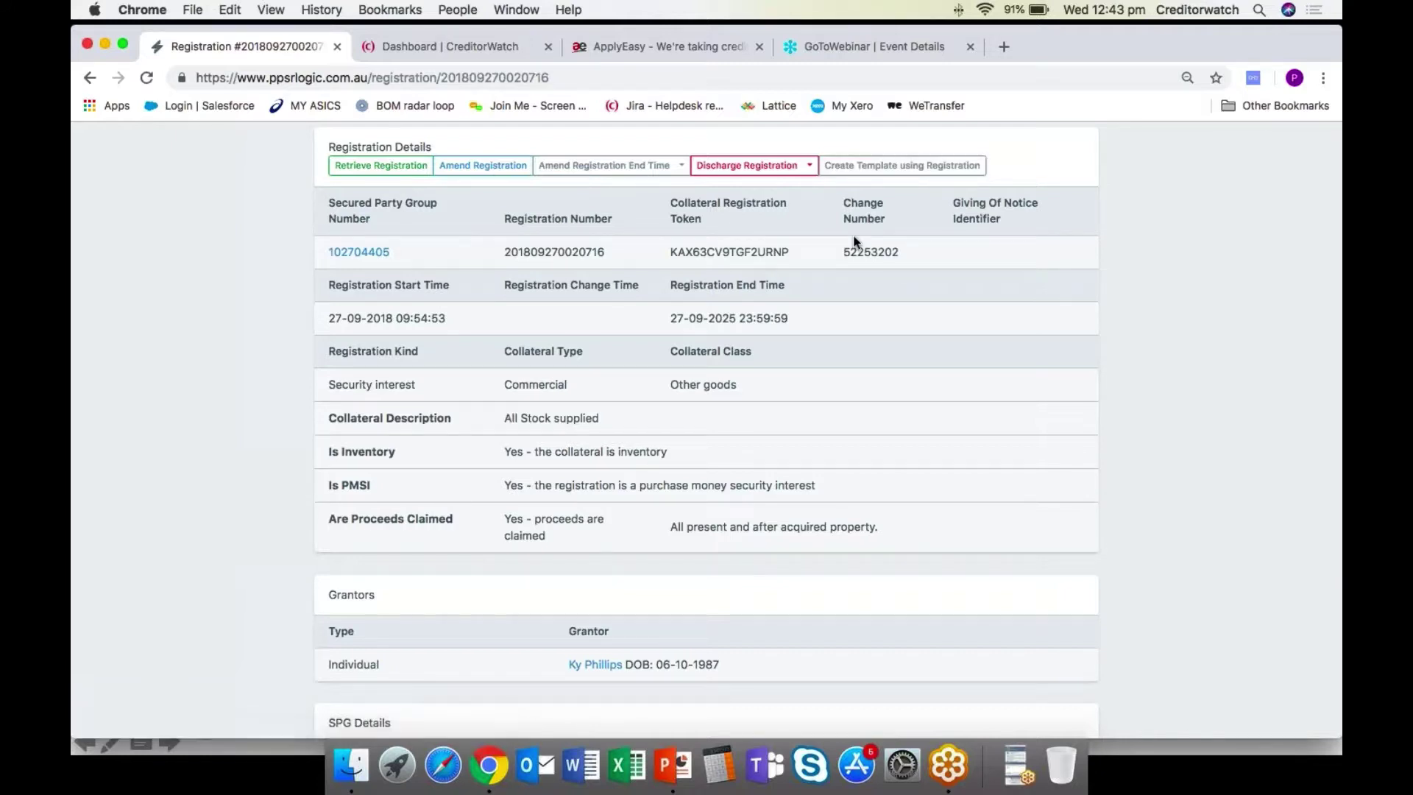
scroll(854, 241, "up", 3)
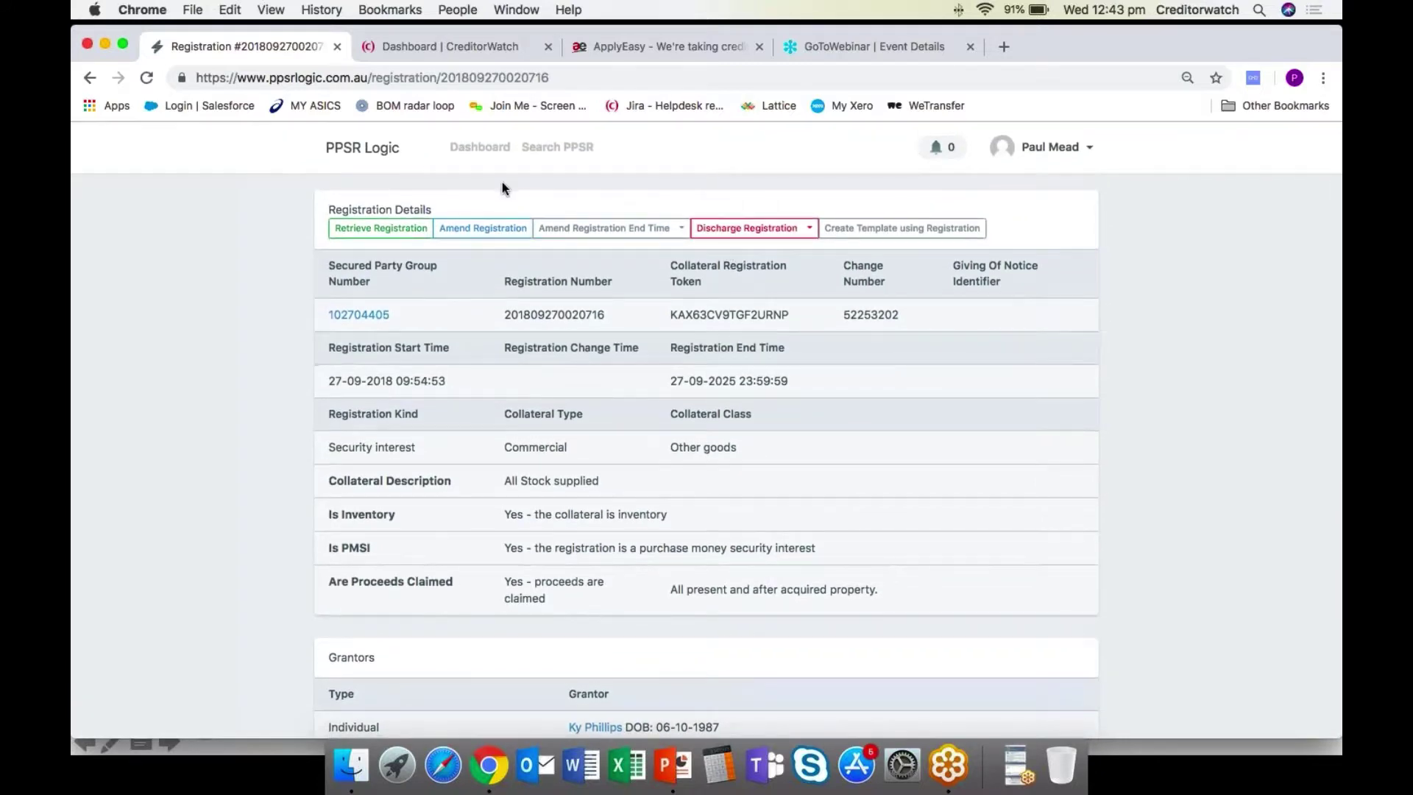
Return to the dashboard and start bulk registrations from the PMSI template.
left_click(372, 159)
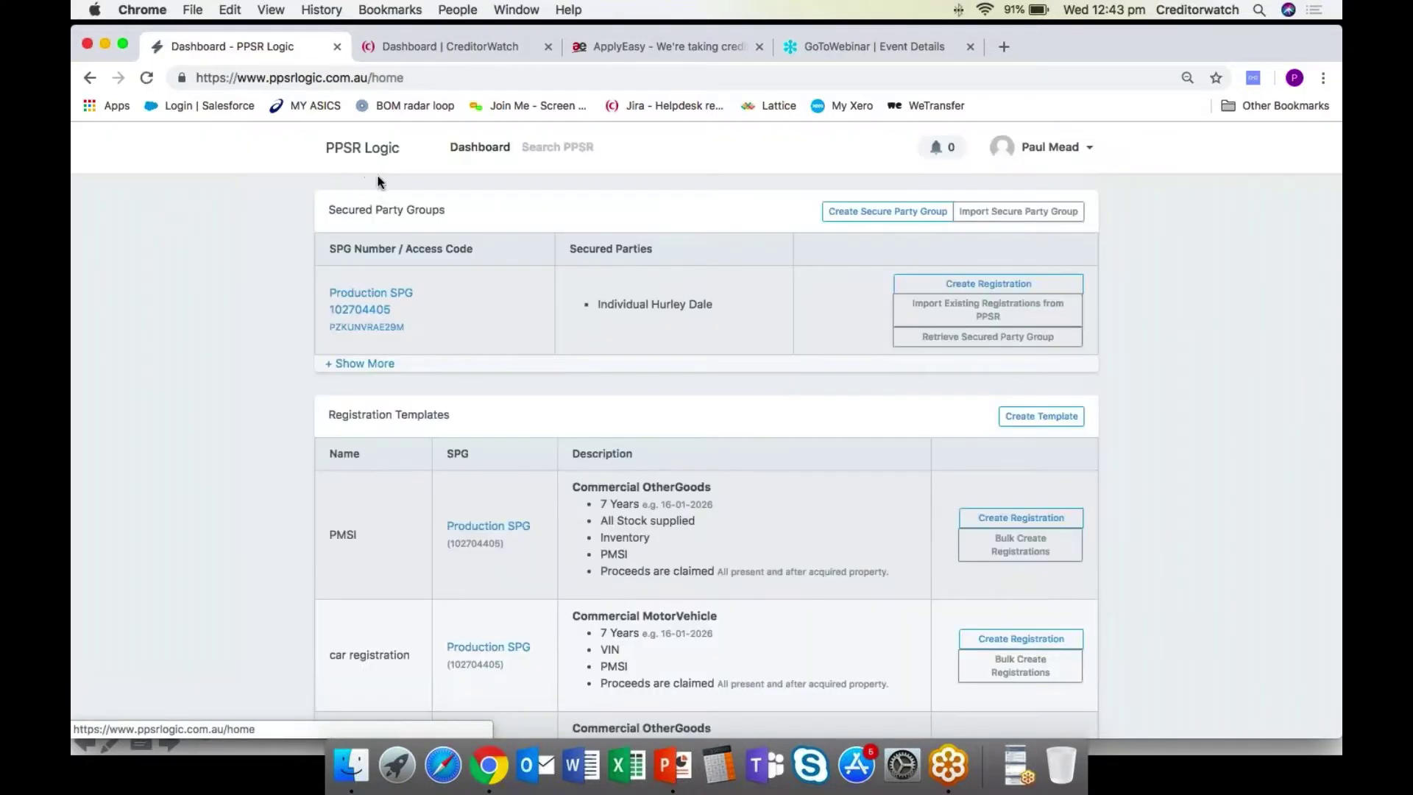
scroll(378, 176, "down", 2)
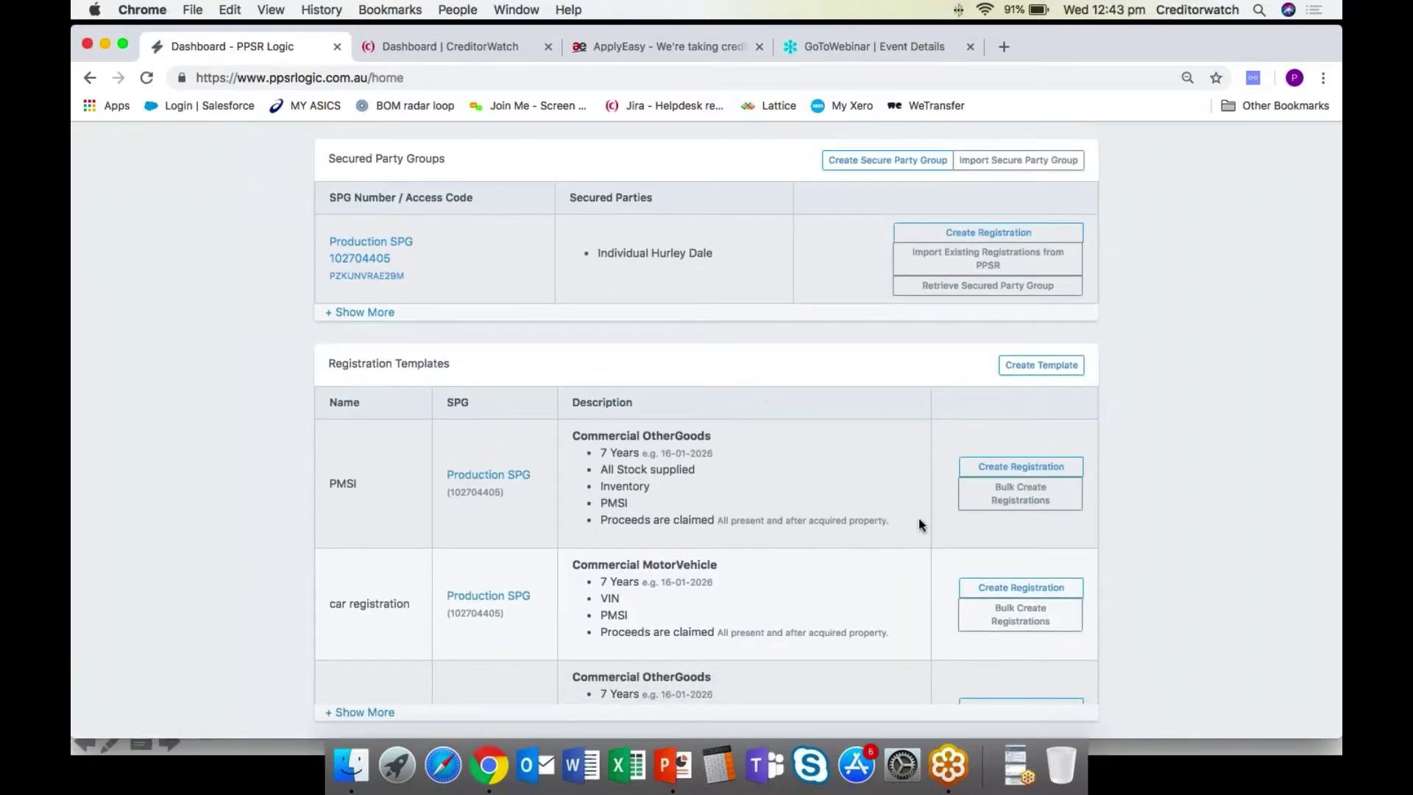
scroll(919, 518, "down", 2)
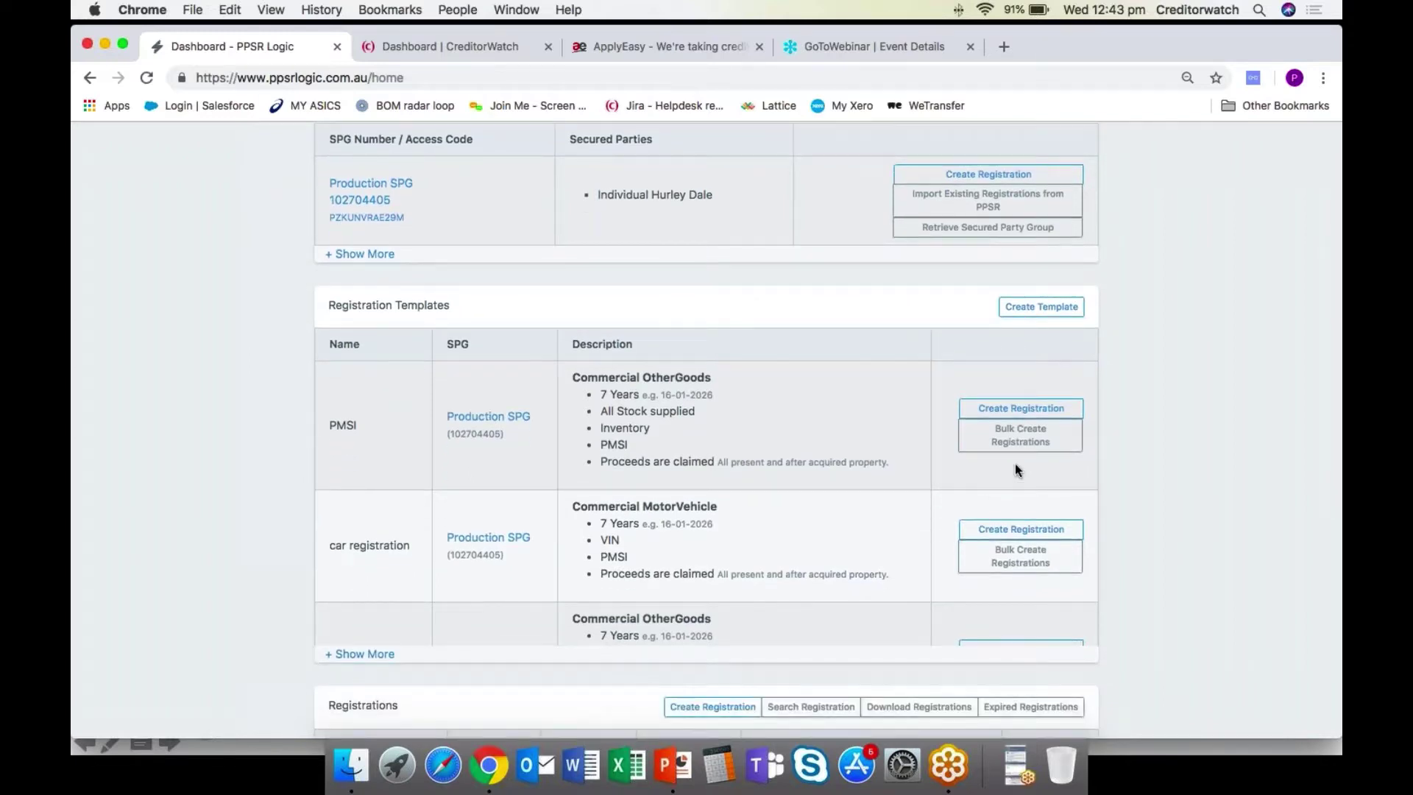
left_click(1022, 440)
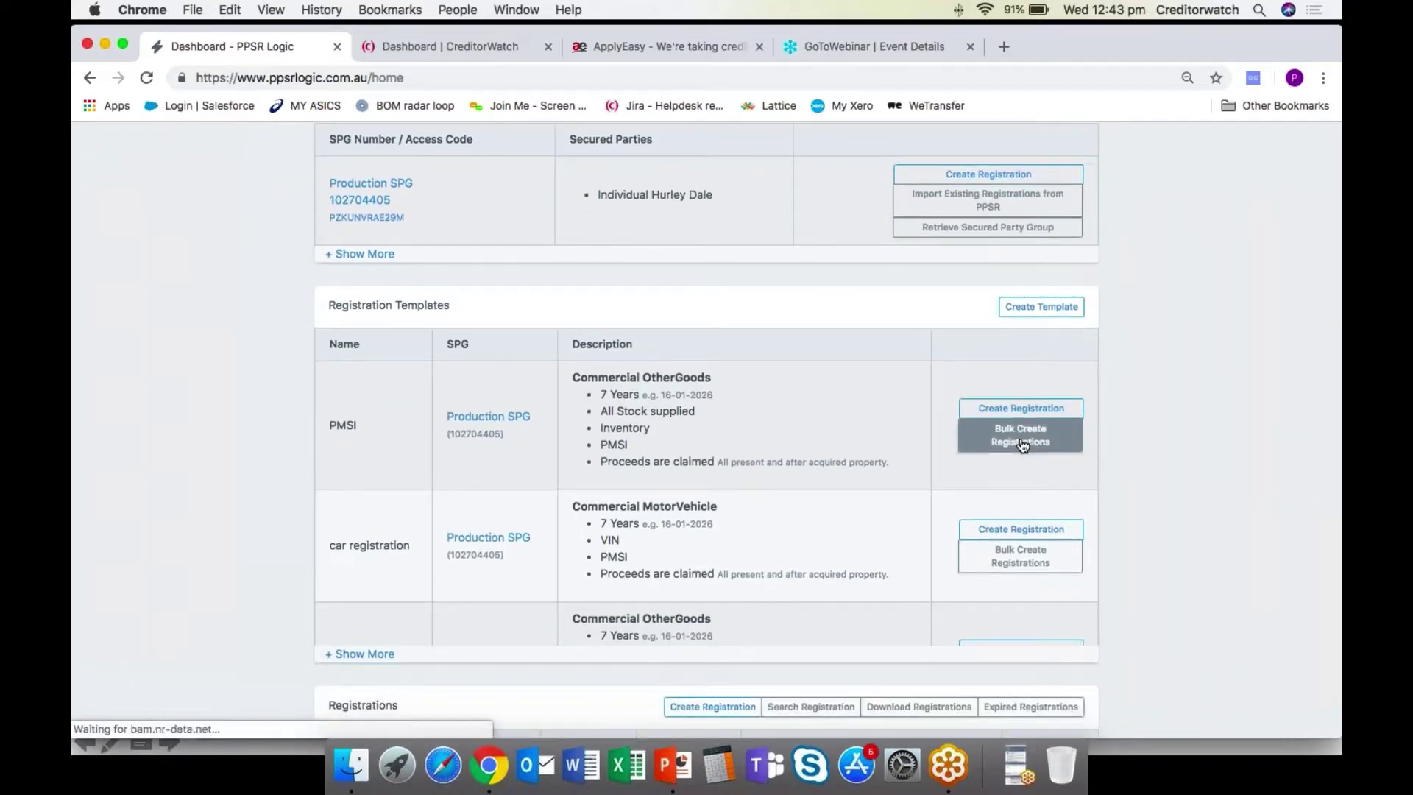
Try the organisation ACN and ABN inputs, then submit the bulk registrations form.
scroll(1022, 445, "down", 5)
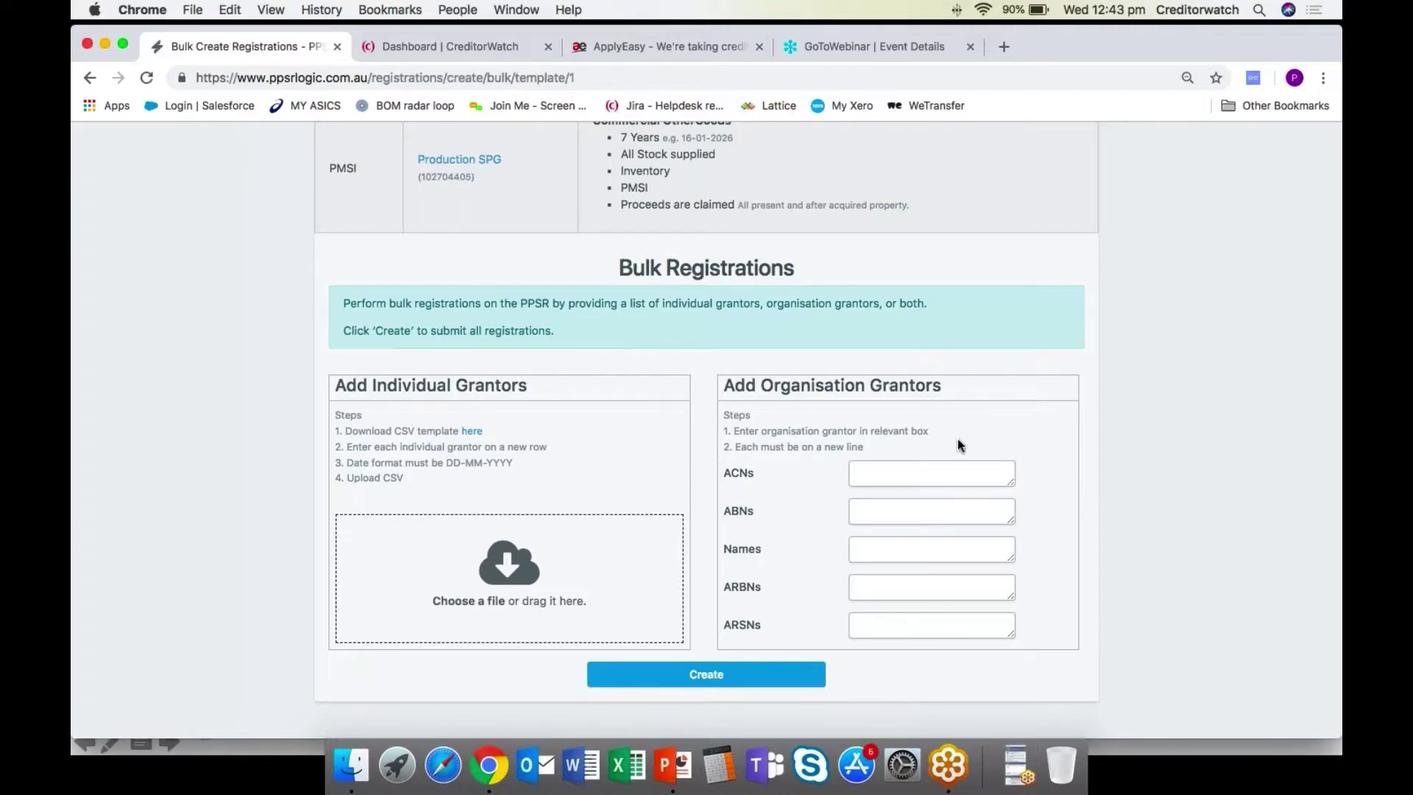
left_click(907, 472)
left_click(879, 512)
scroll(1063, 434, "down", 1)
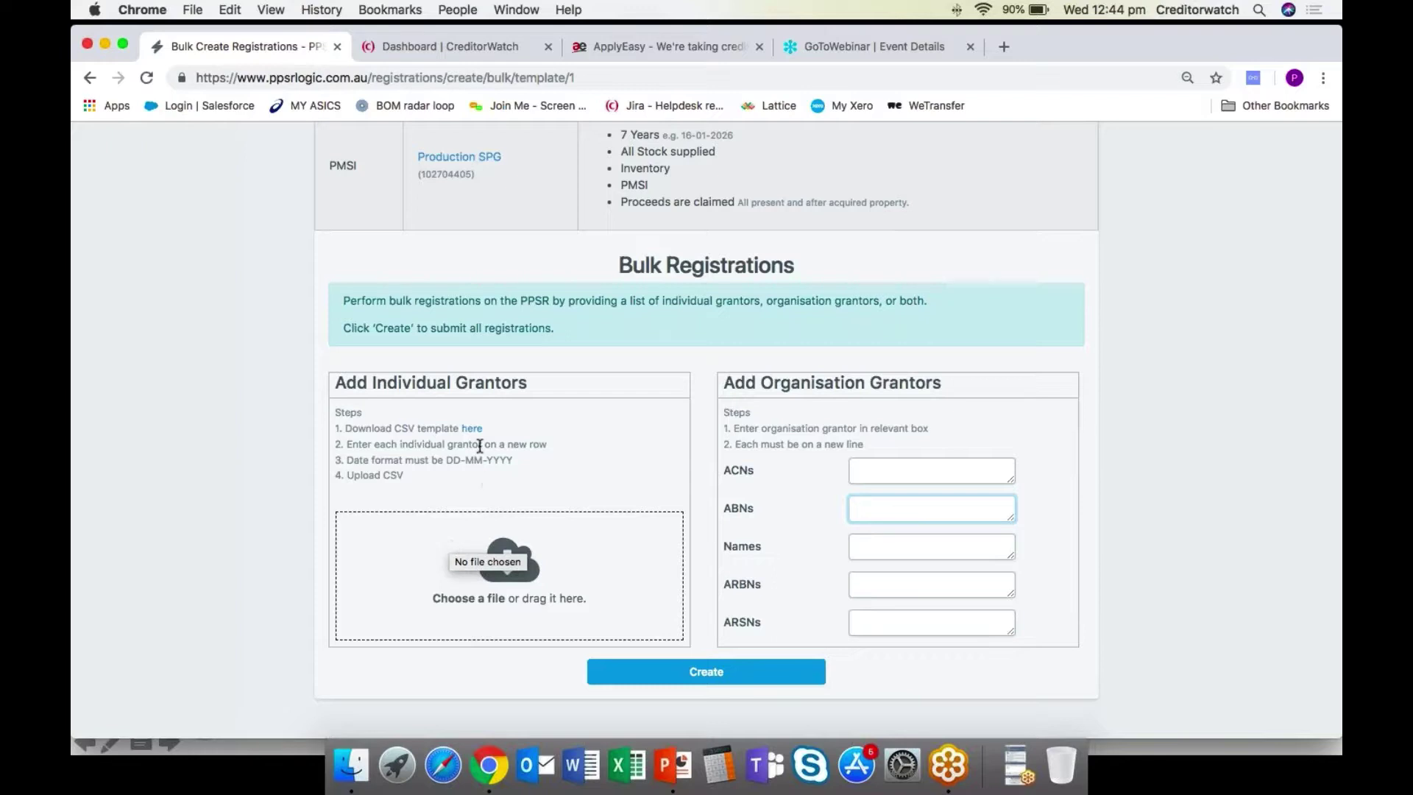
scroll(468, 448, "up", 1)
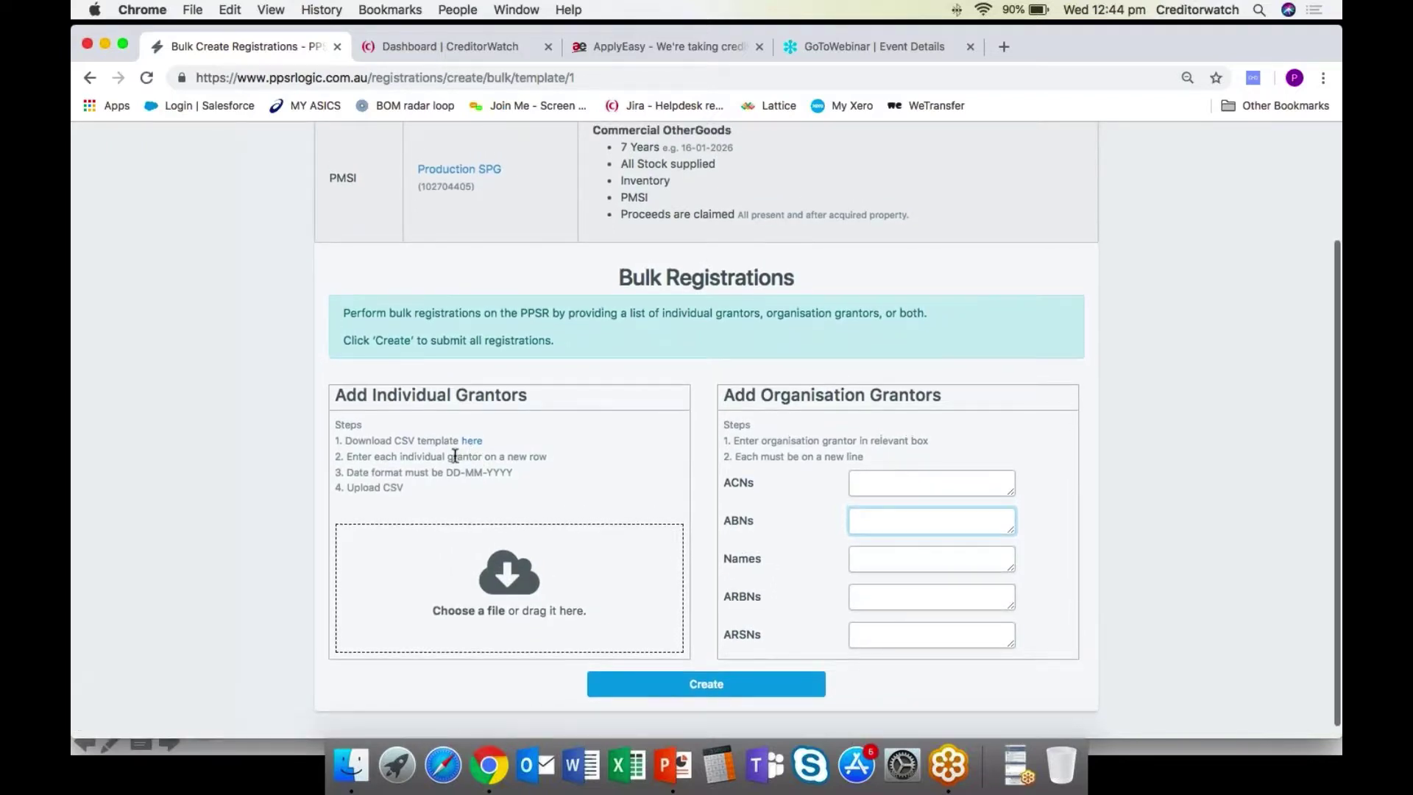
scroll(249, 468, "down", 1)
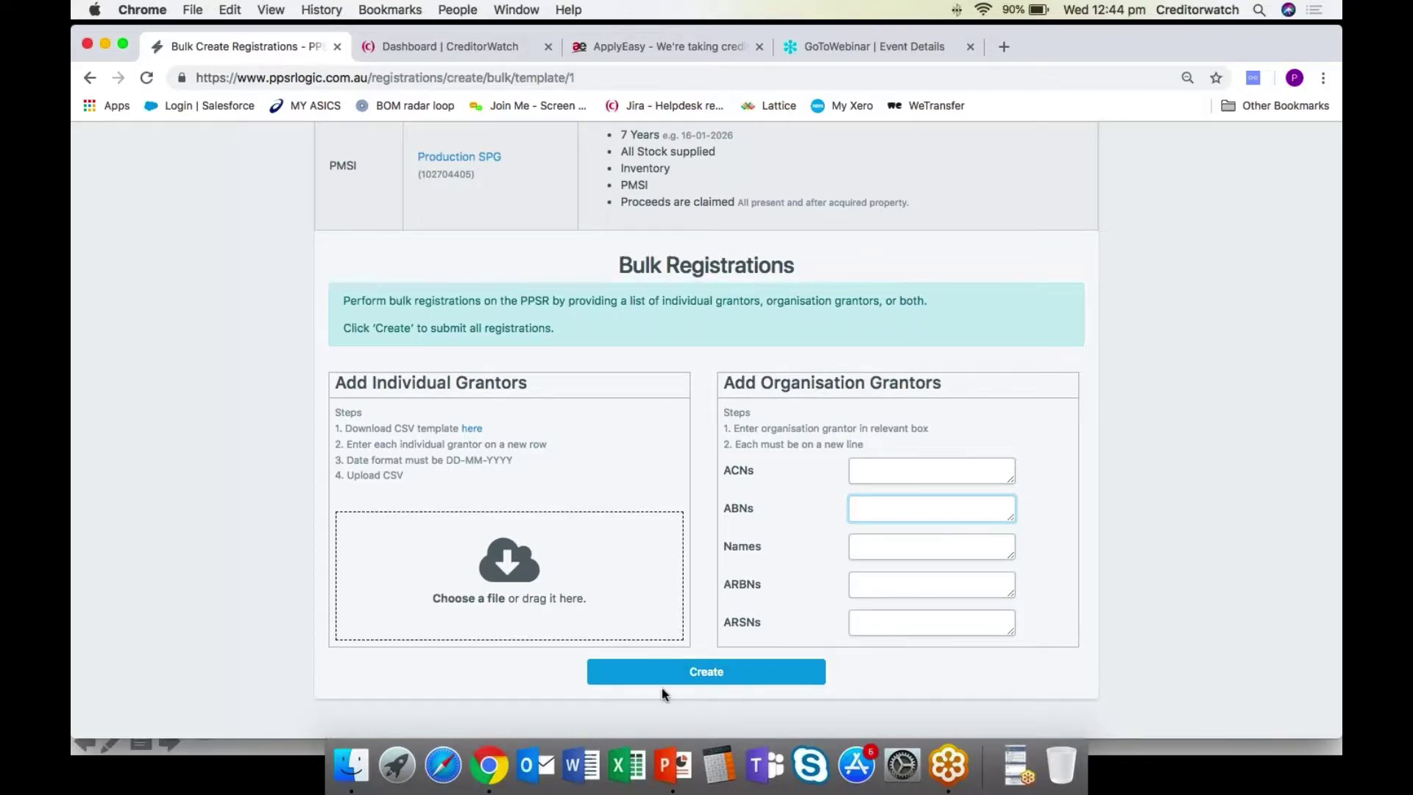
left_click(725, 670)
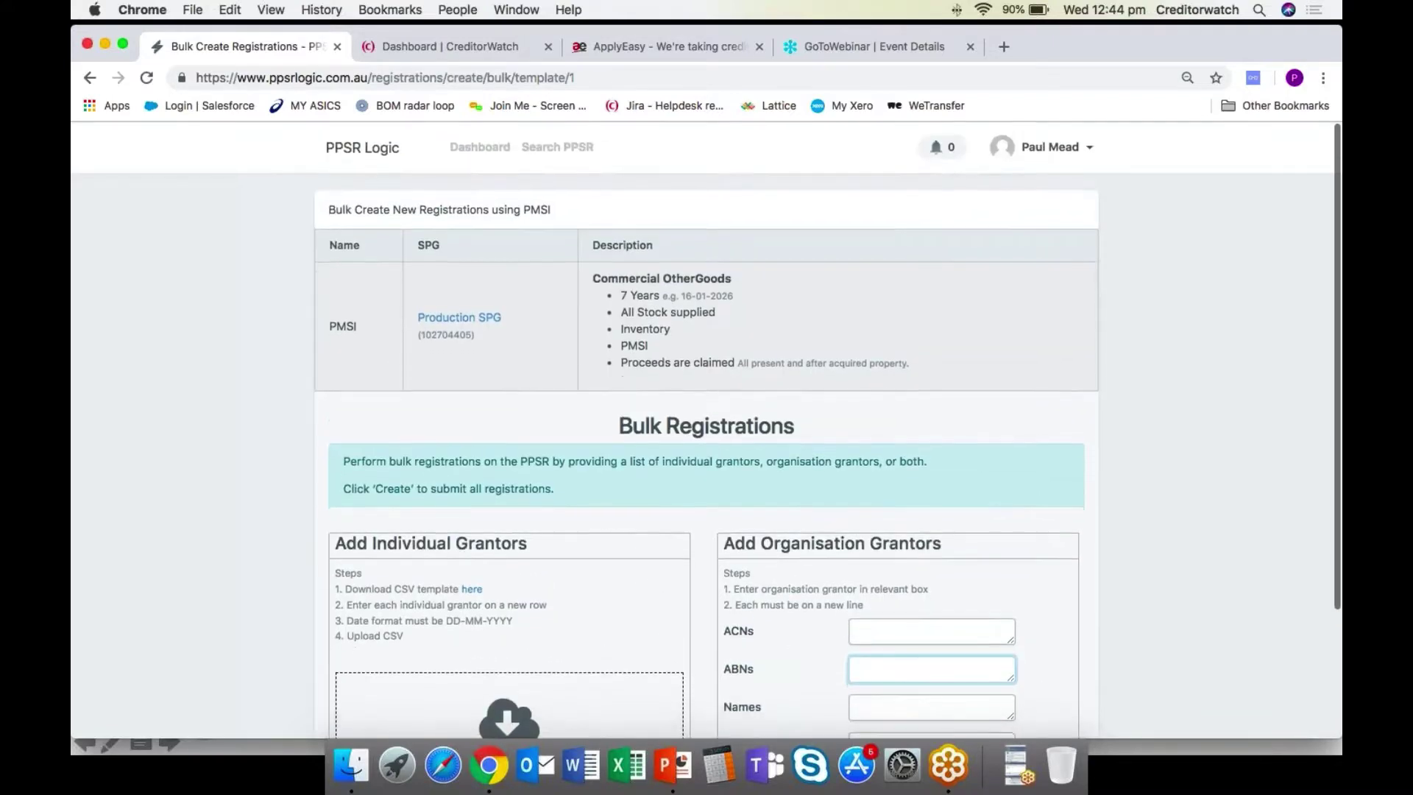
left_click(364, 150)
scroll(234, 429, "down", 10)
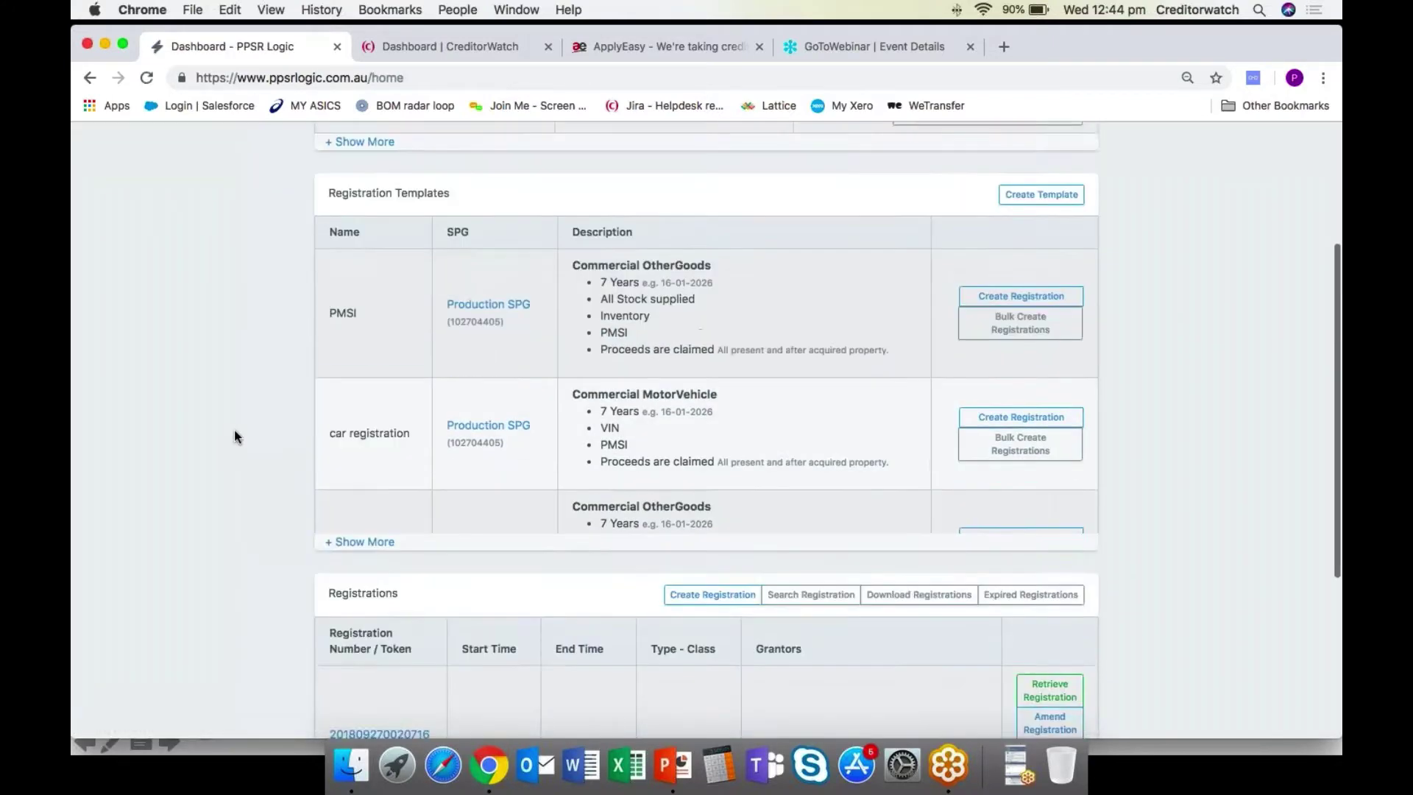
scroll(234, 437, "down", 1)
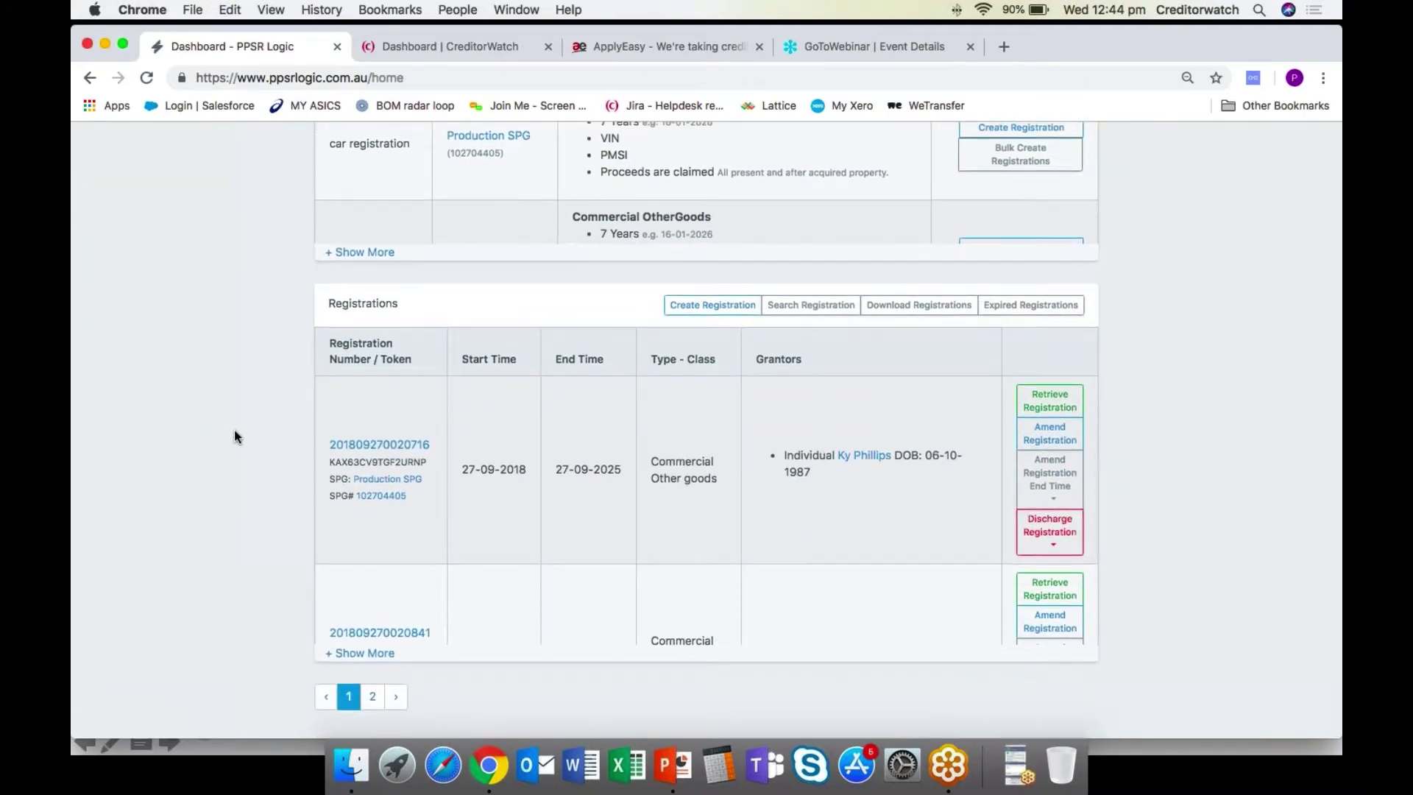
scroll(332, 646, "up", 1)
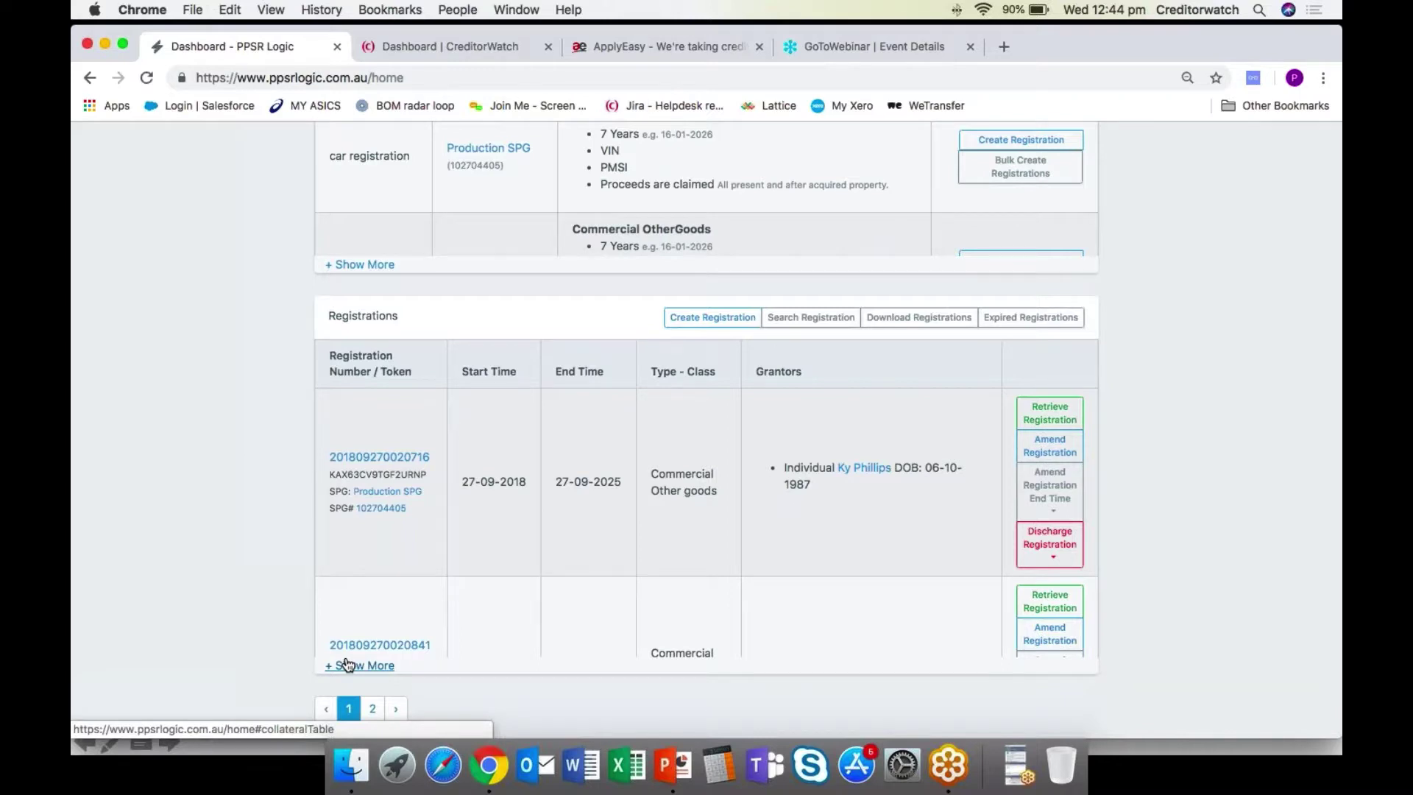
left_click(348, 664)
scroll(322, 549, "down", 10)
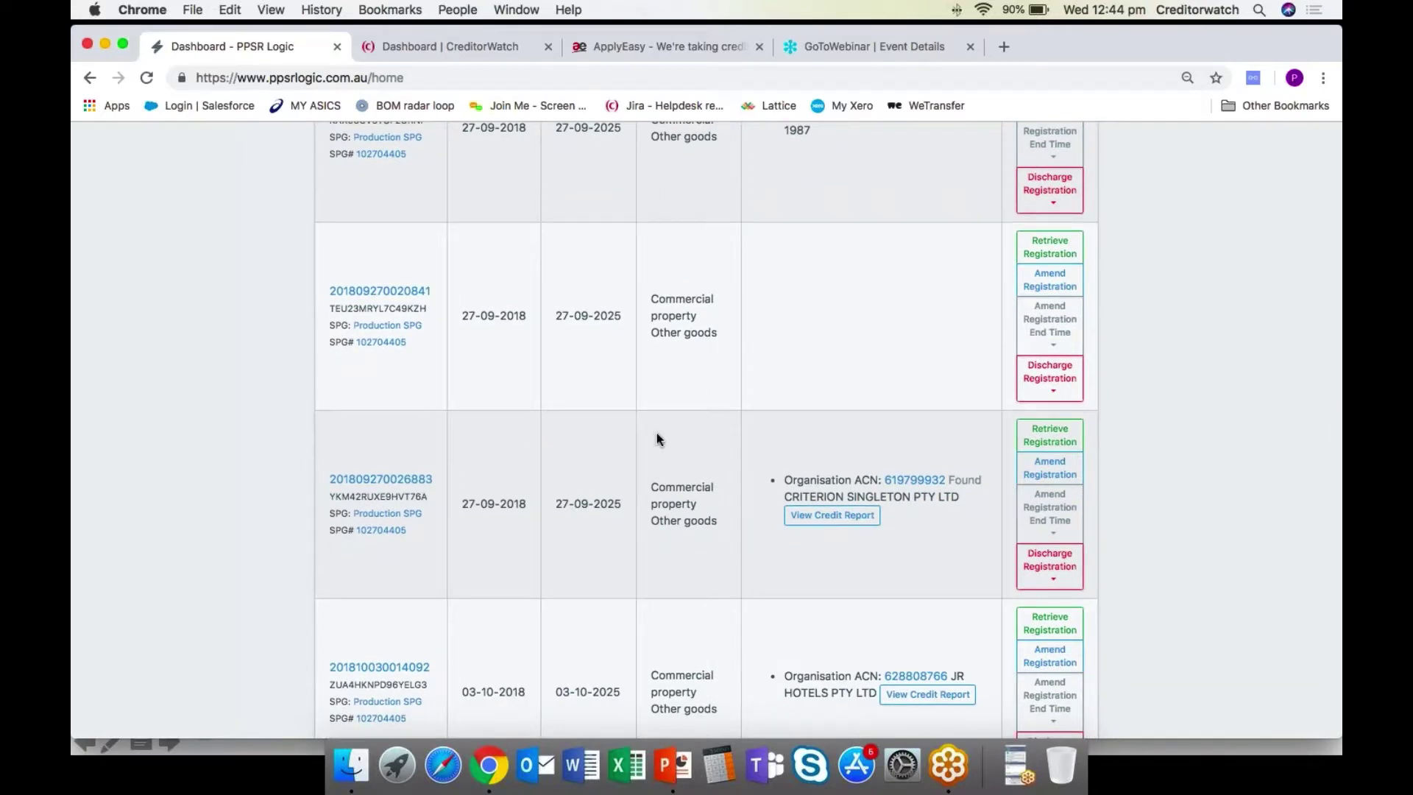
scroll(654, 437, "down", 1)
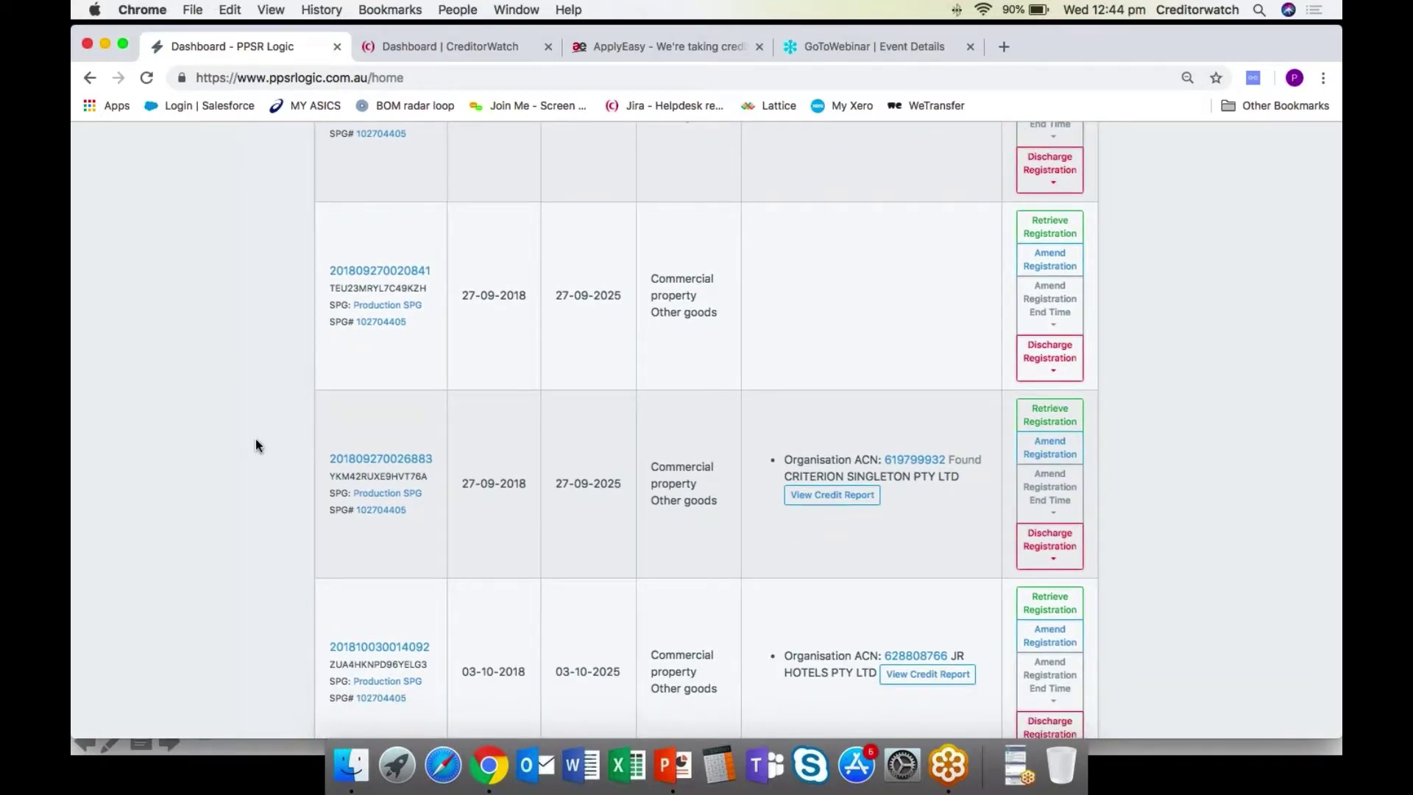
scroll(254, 438, "up", 15)
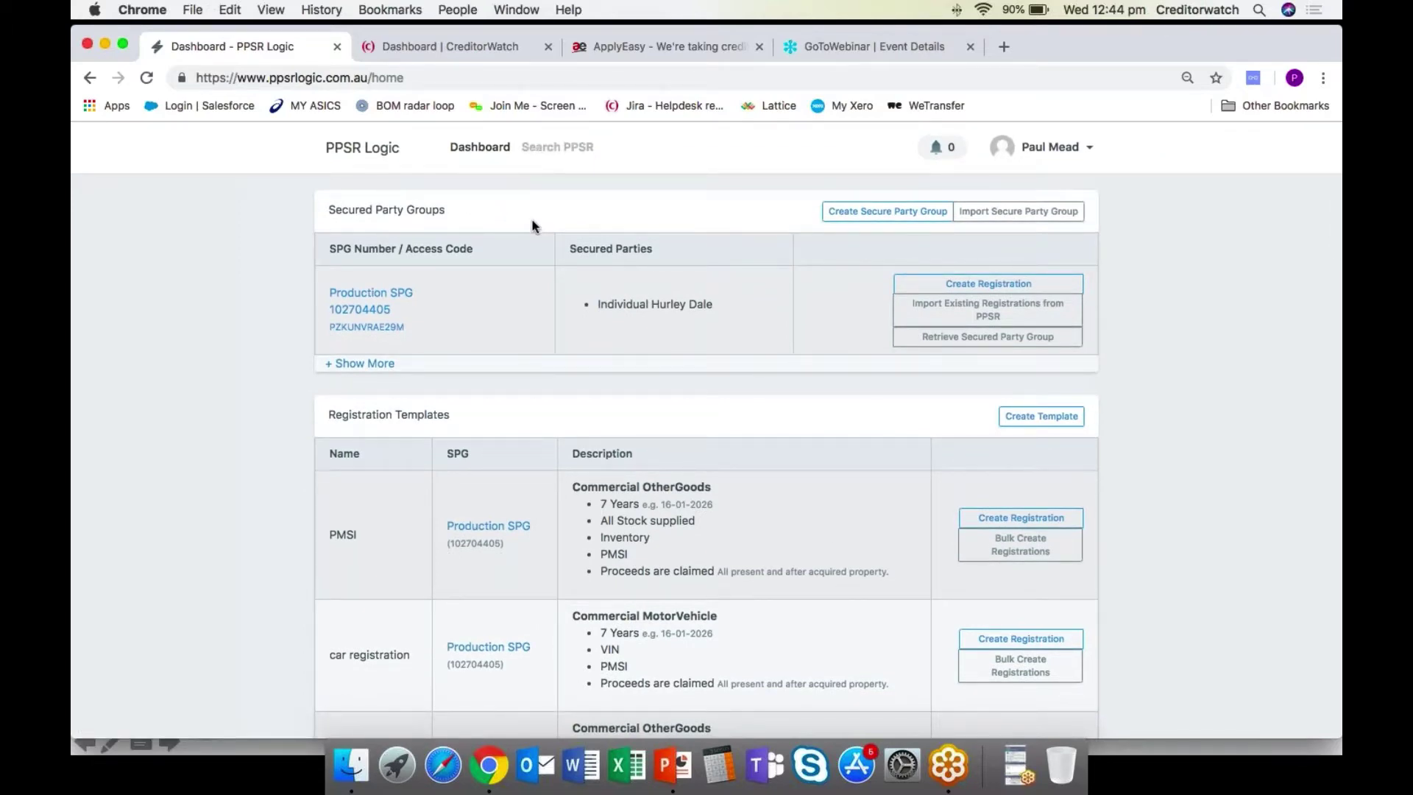
Search CreditorWatch for 'josa cons' and open the JOSA CONSTRUCTIONS PTY LTD profile.
left_click(466, 51)
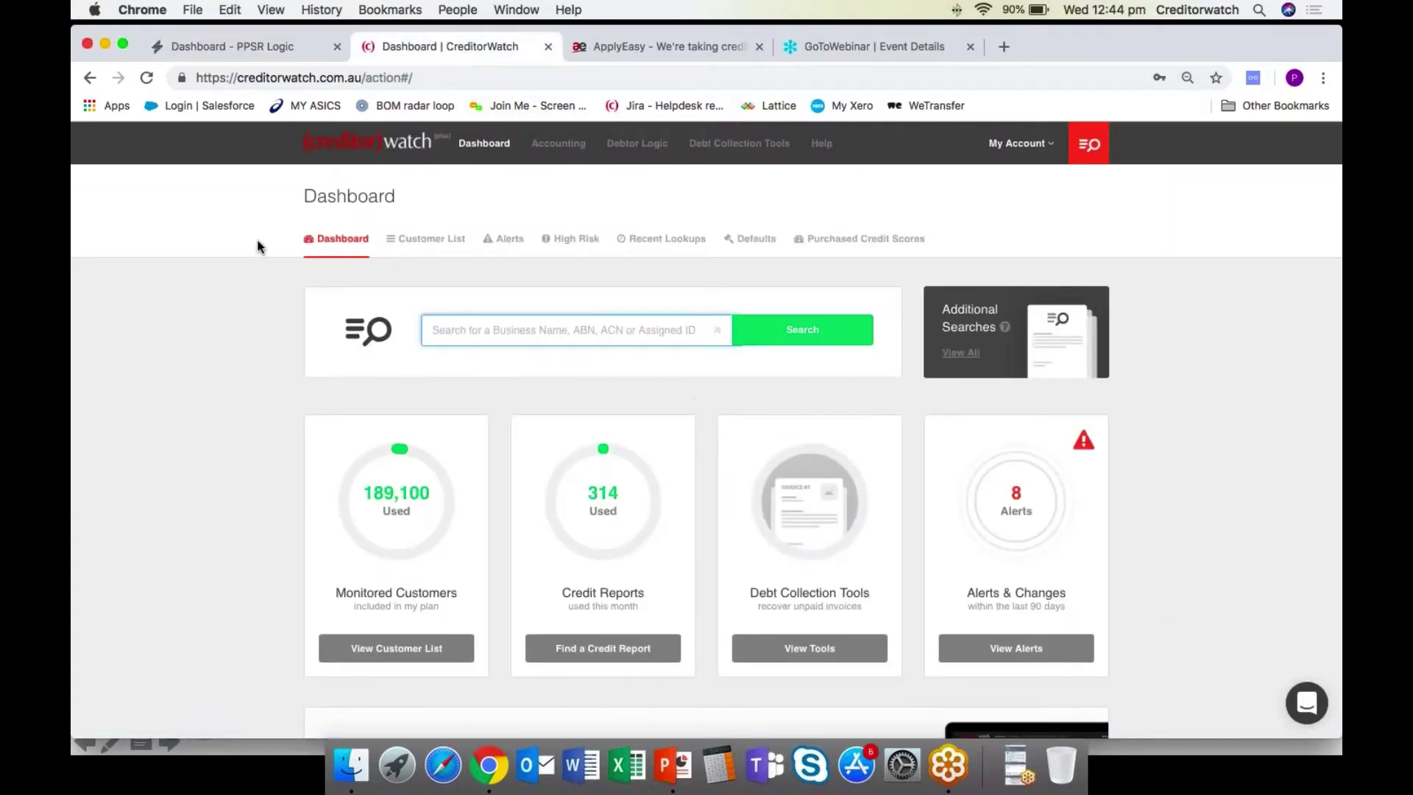
scroll(257, 240, "down", 1)
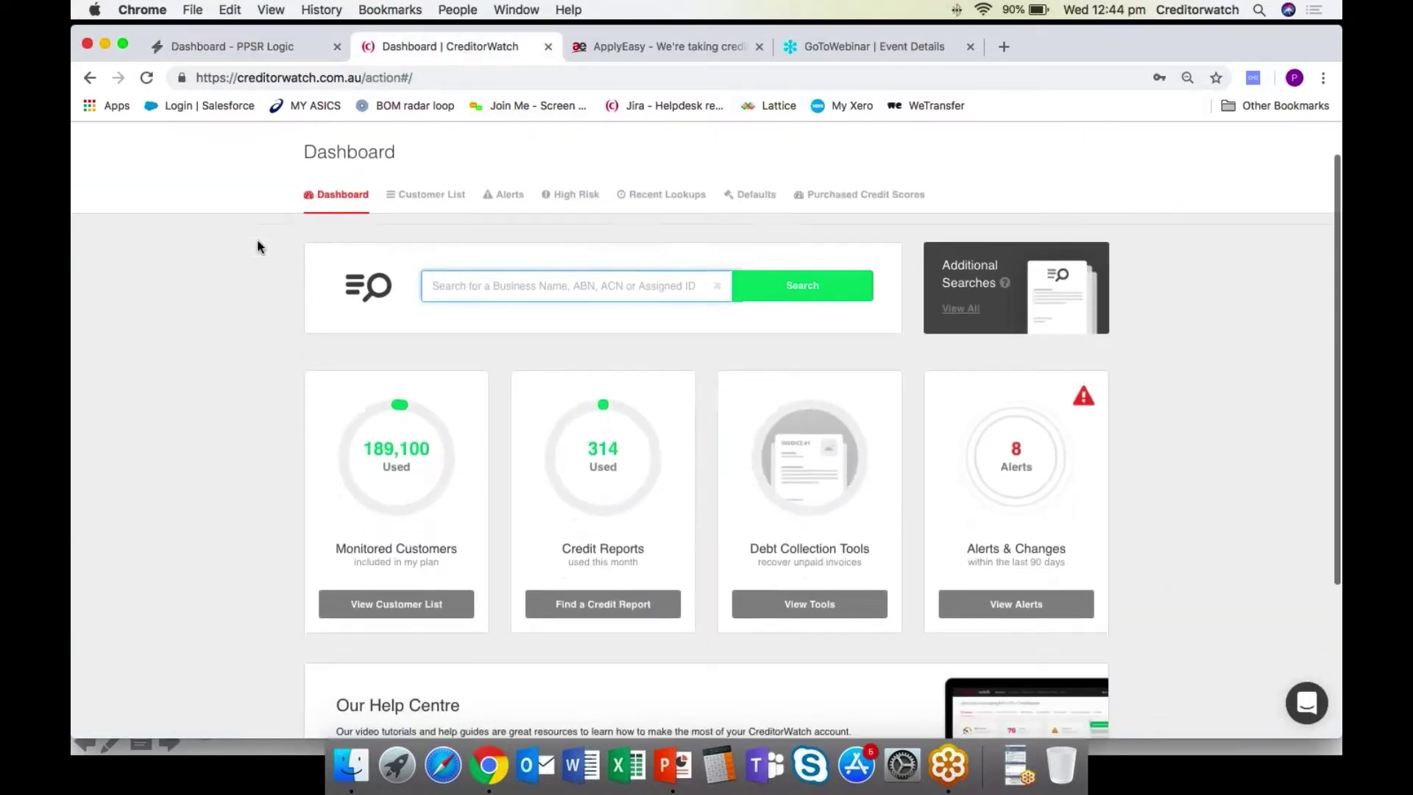
left_click(476, 292)
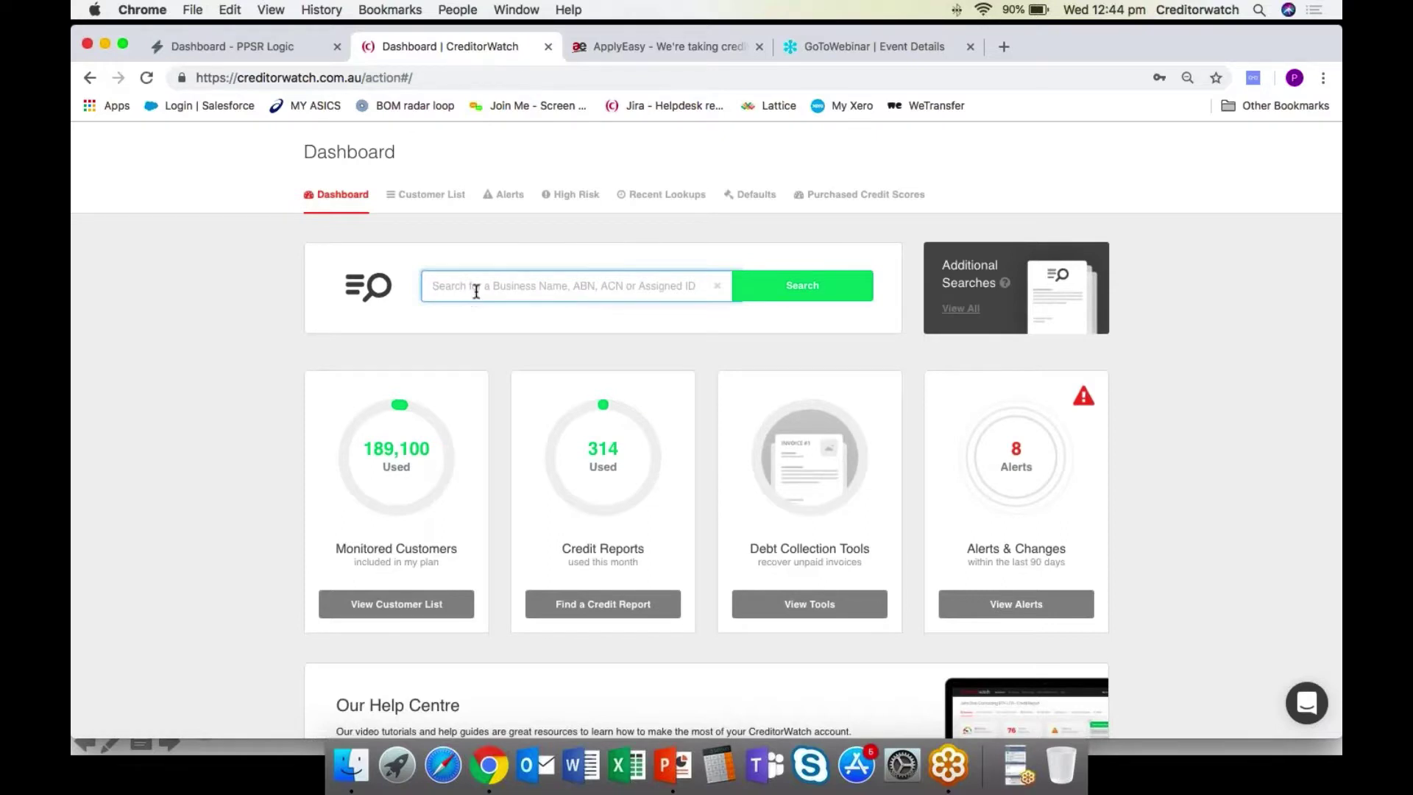
type("josa cons")
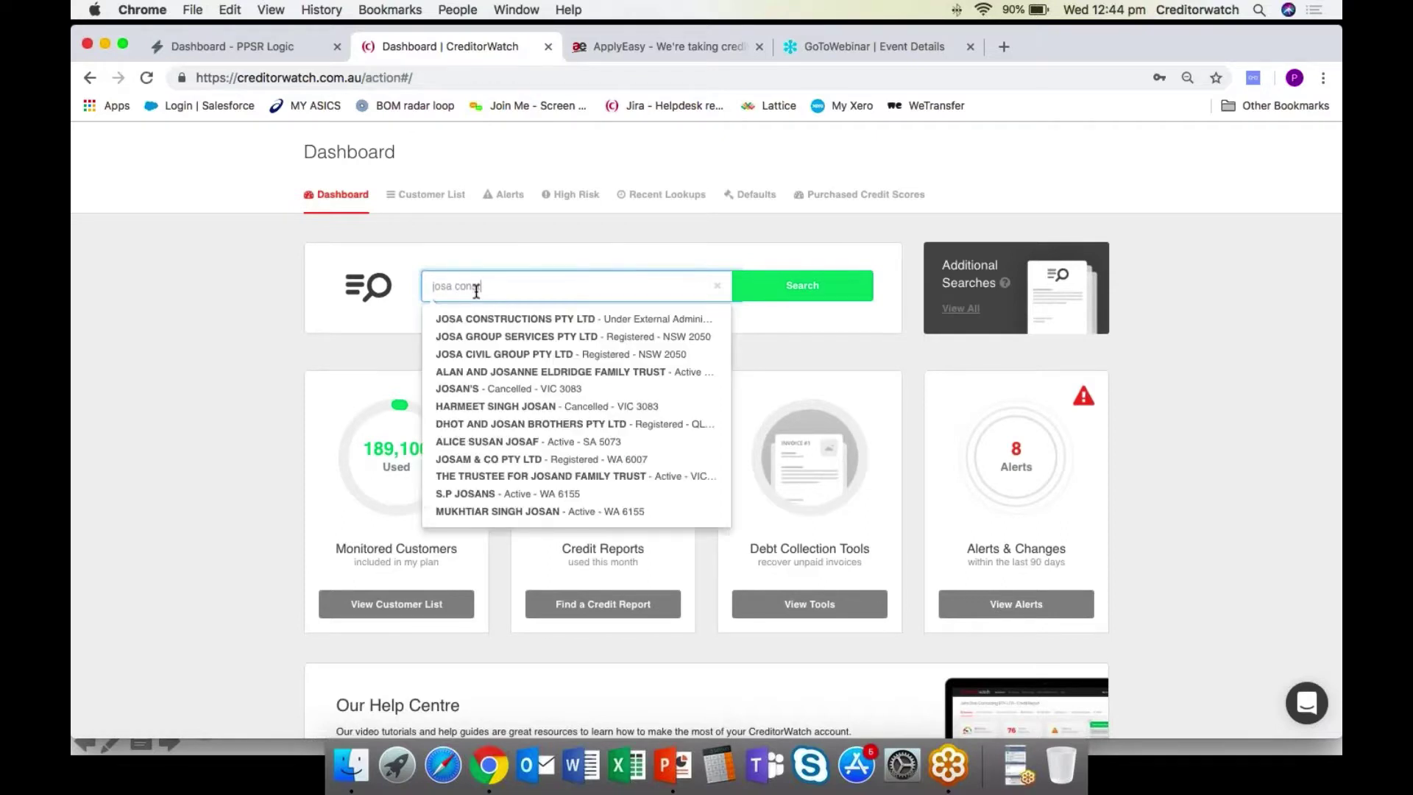
key("Down")
key("Return")
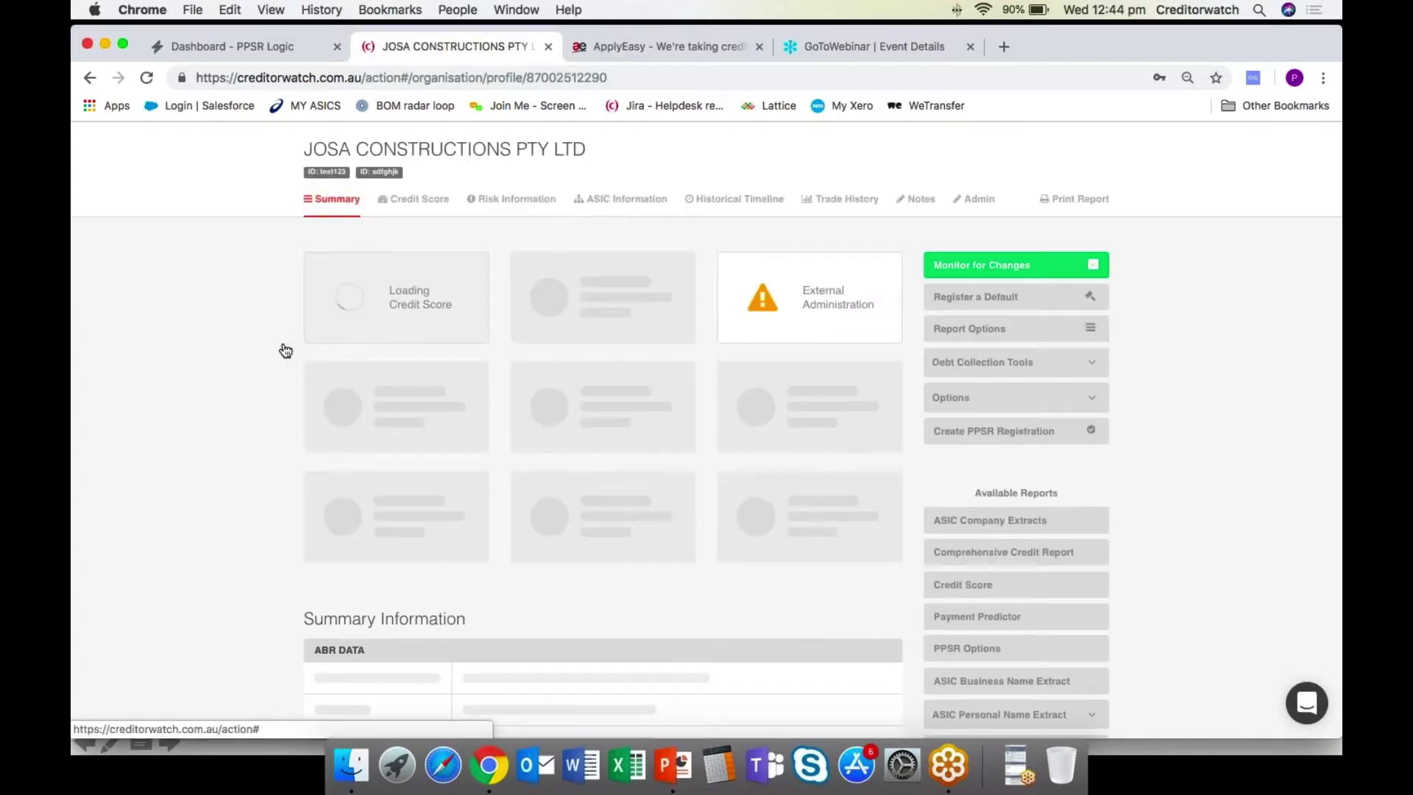
scroll(383, 362, "down", 1)
scroll(274, 337, "down", 1)
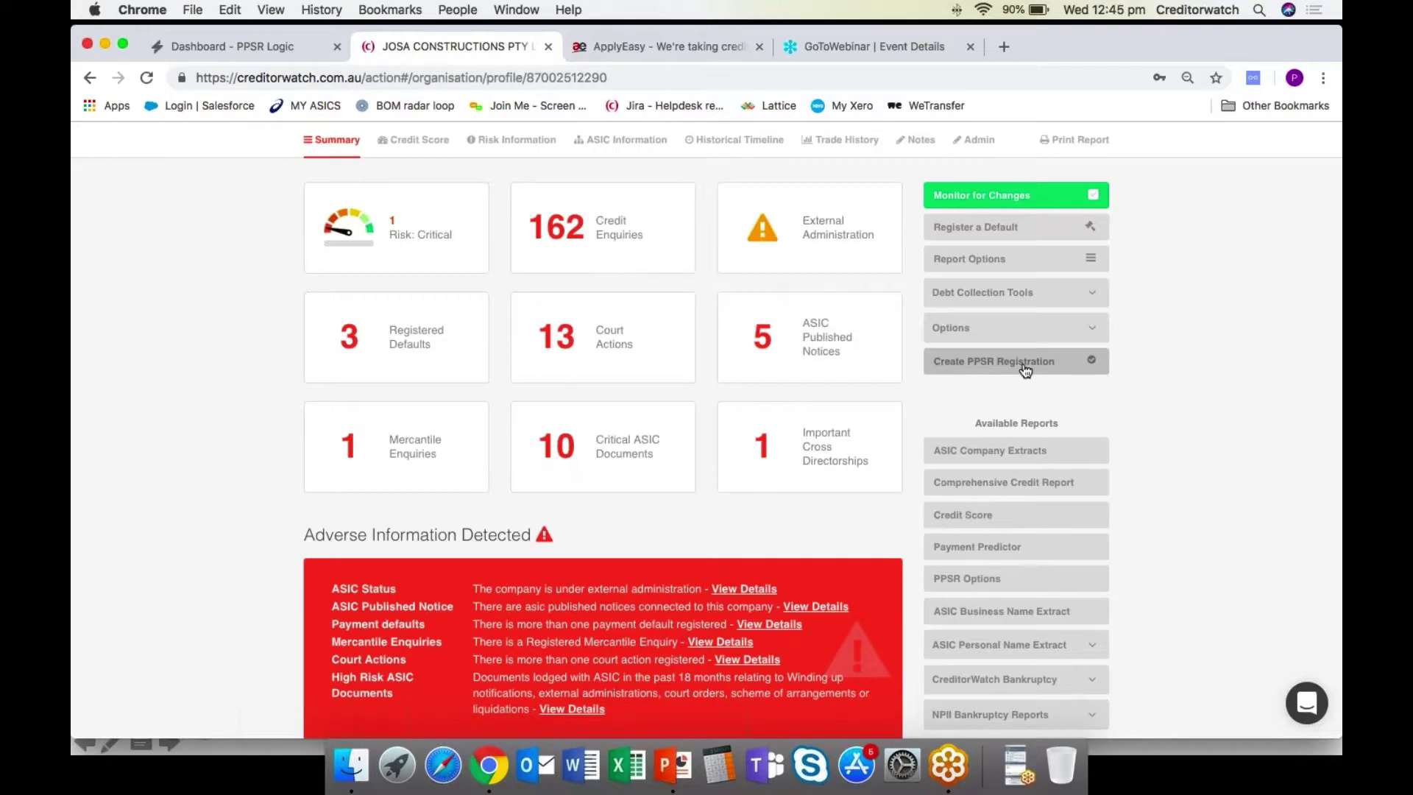
Begin a PPSR registration for JOSA CONSTRUCTIONS PTY LTD and add an organisation grantor row.
left_click(1074, 366)
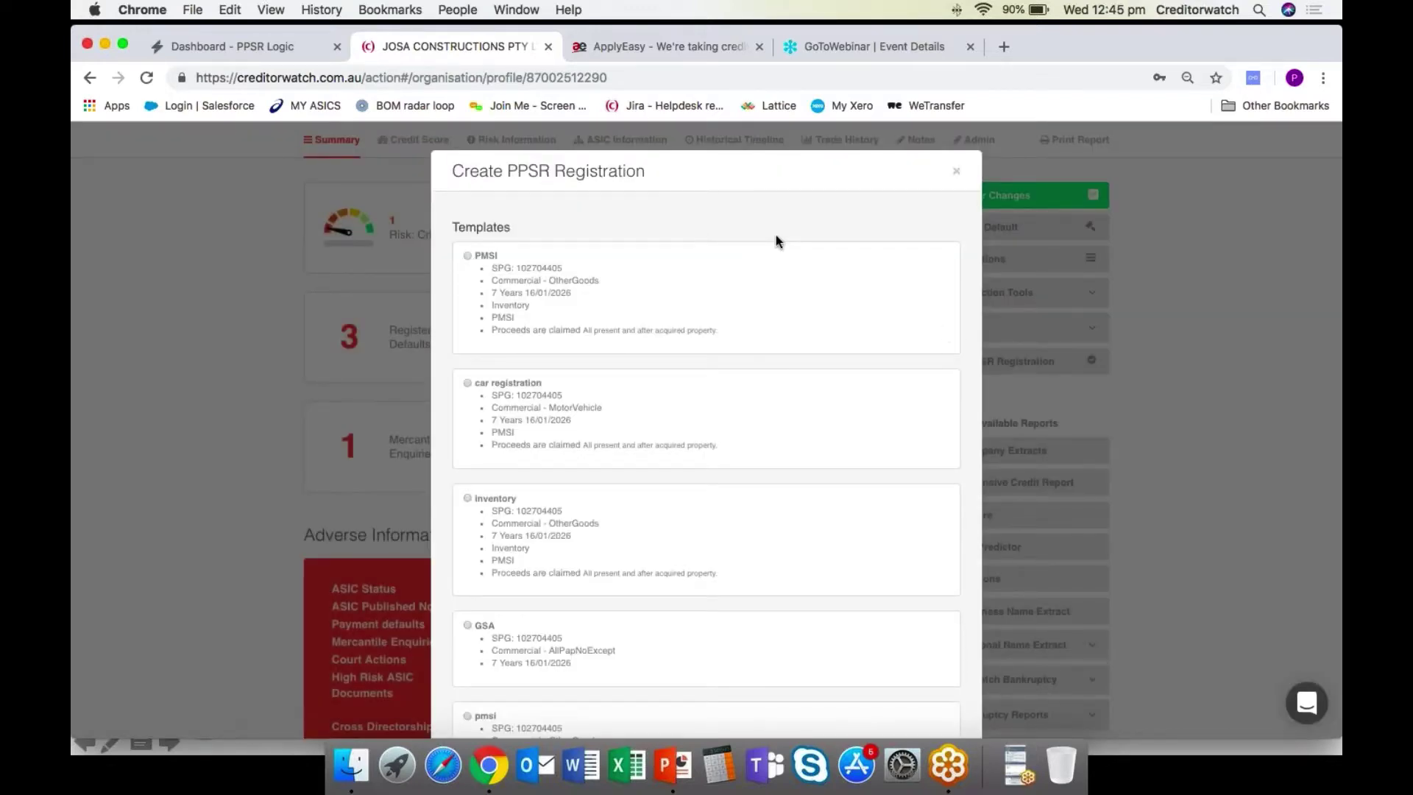
scroll(775, 237, "down", 3)
scroll(777, 239, "down", 10)
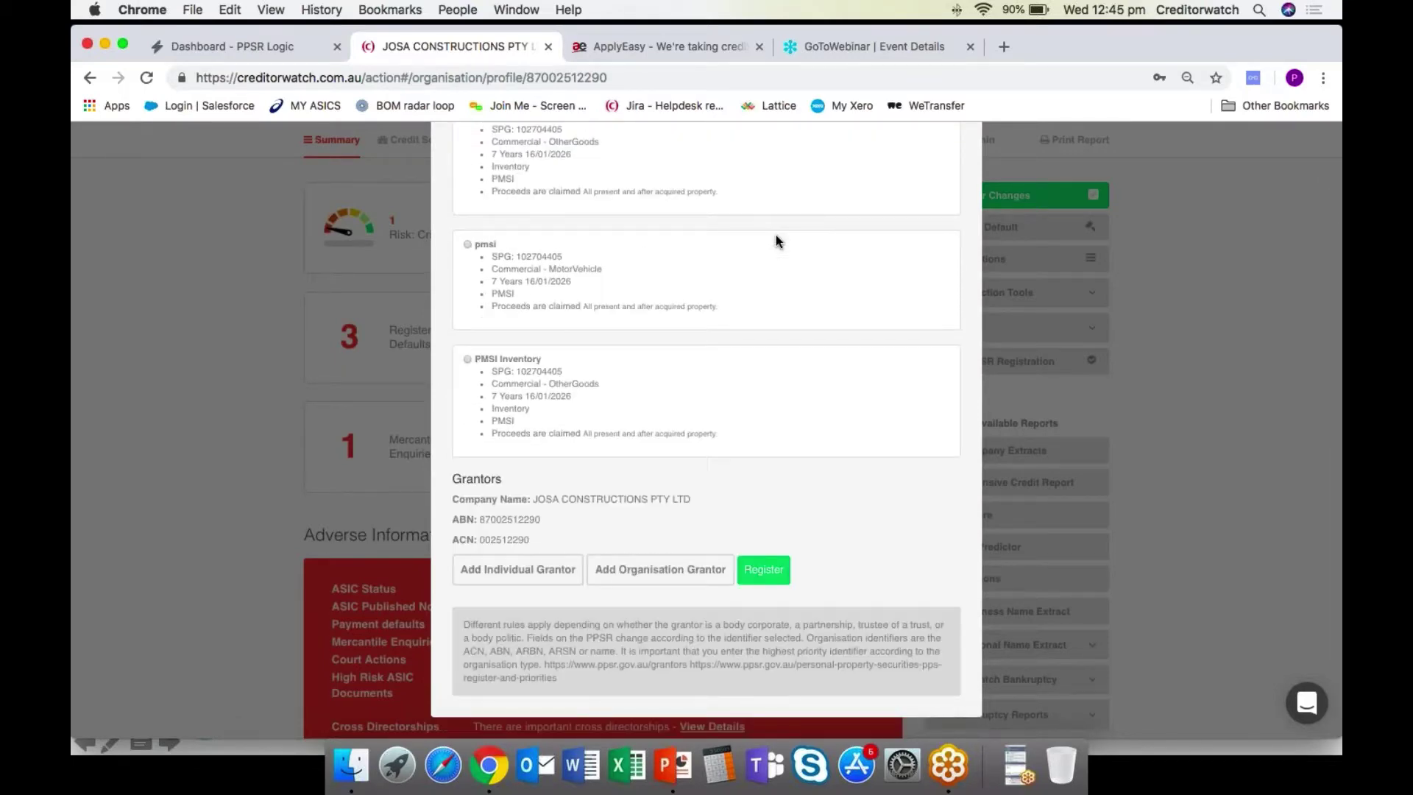
scroll(834, 505, "up", 2)
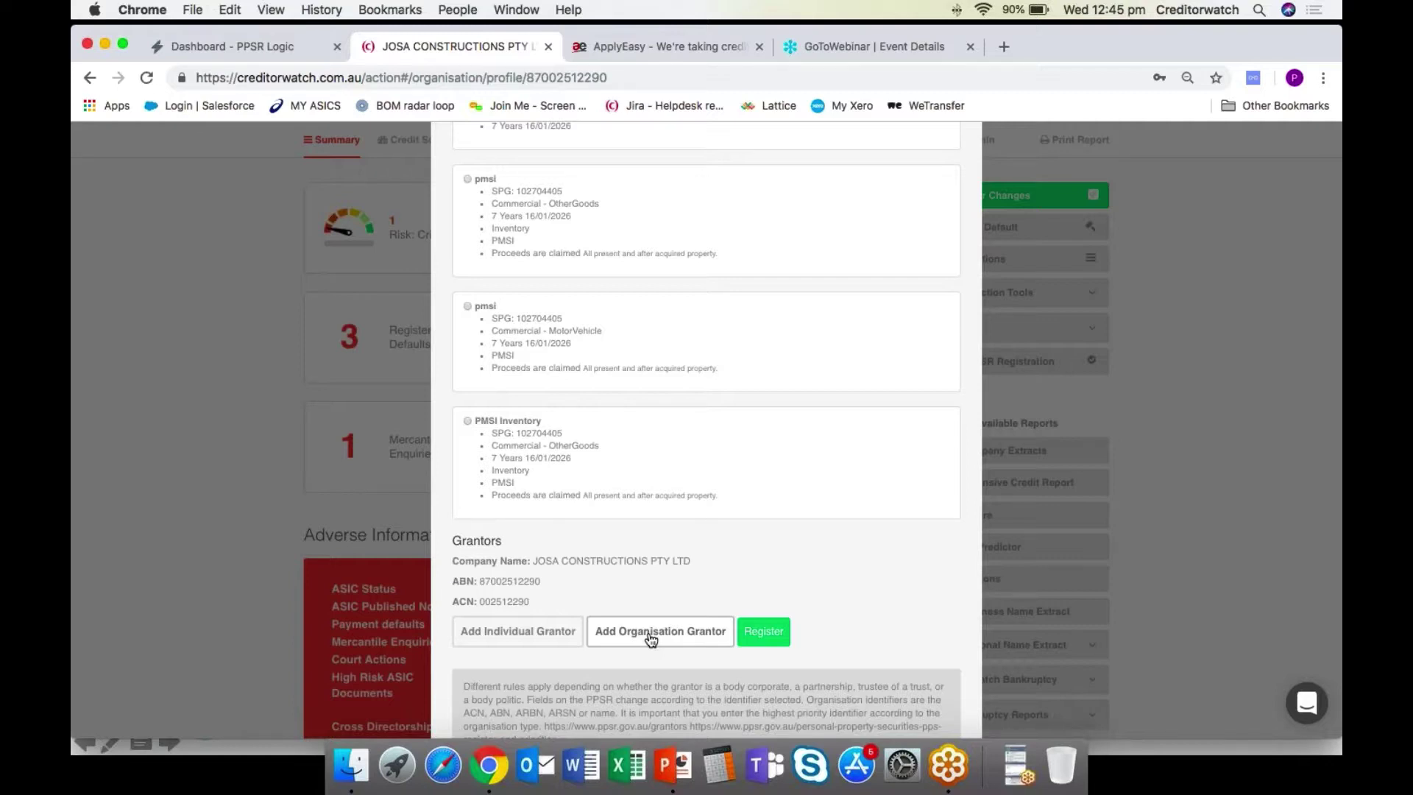
left_click(650, 635)
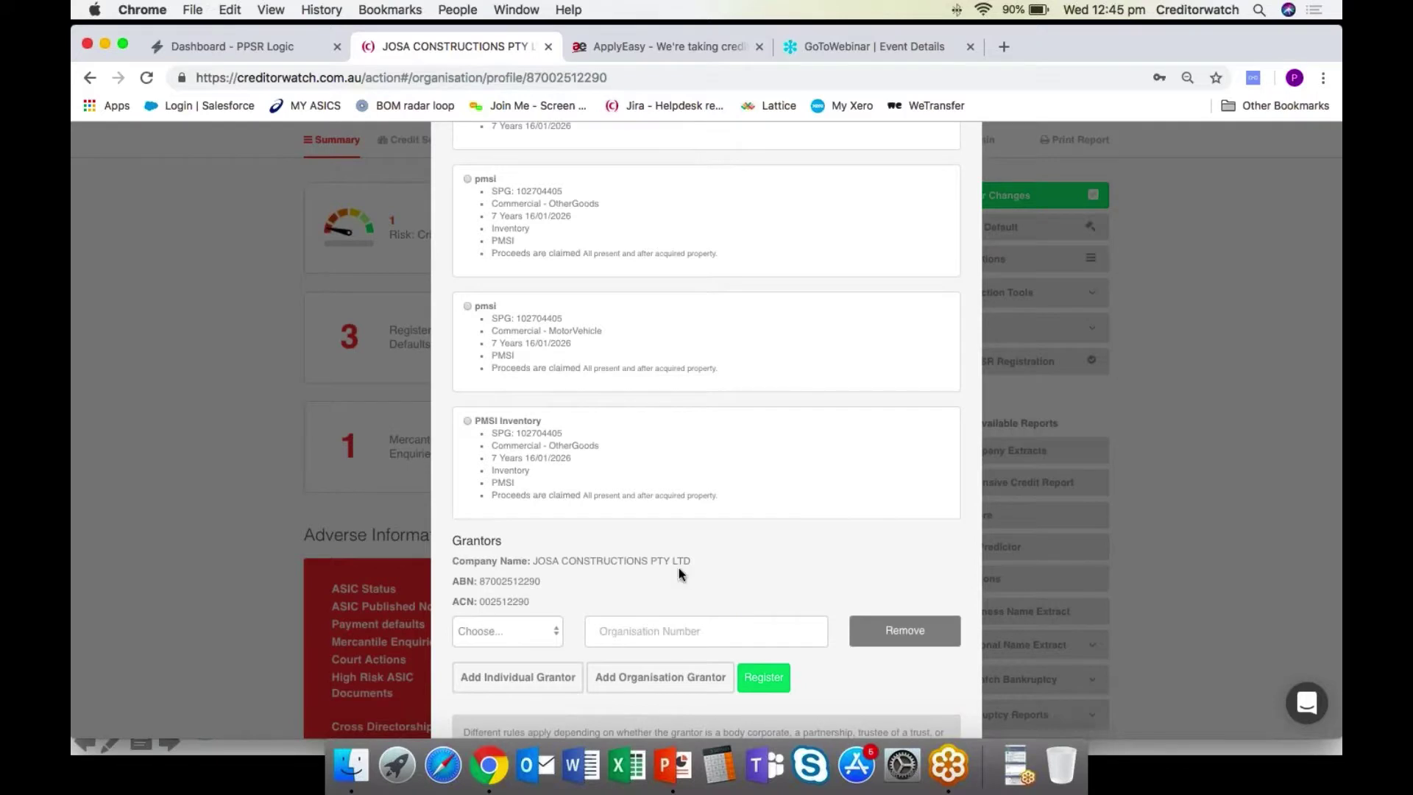
Register the PPSR registration, close the dialog and switch to the ApplyEasy website.
scroll(679, 568, "down", 2)
scroll(772, 574, "down", 1)
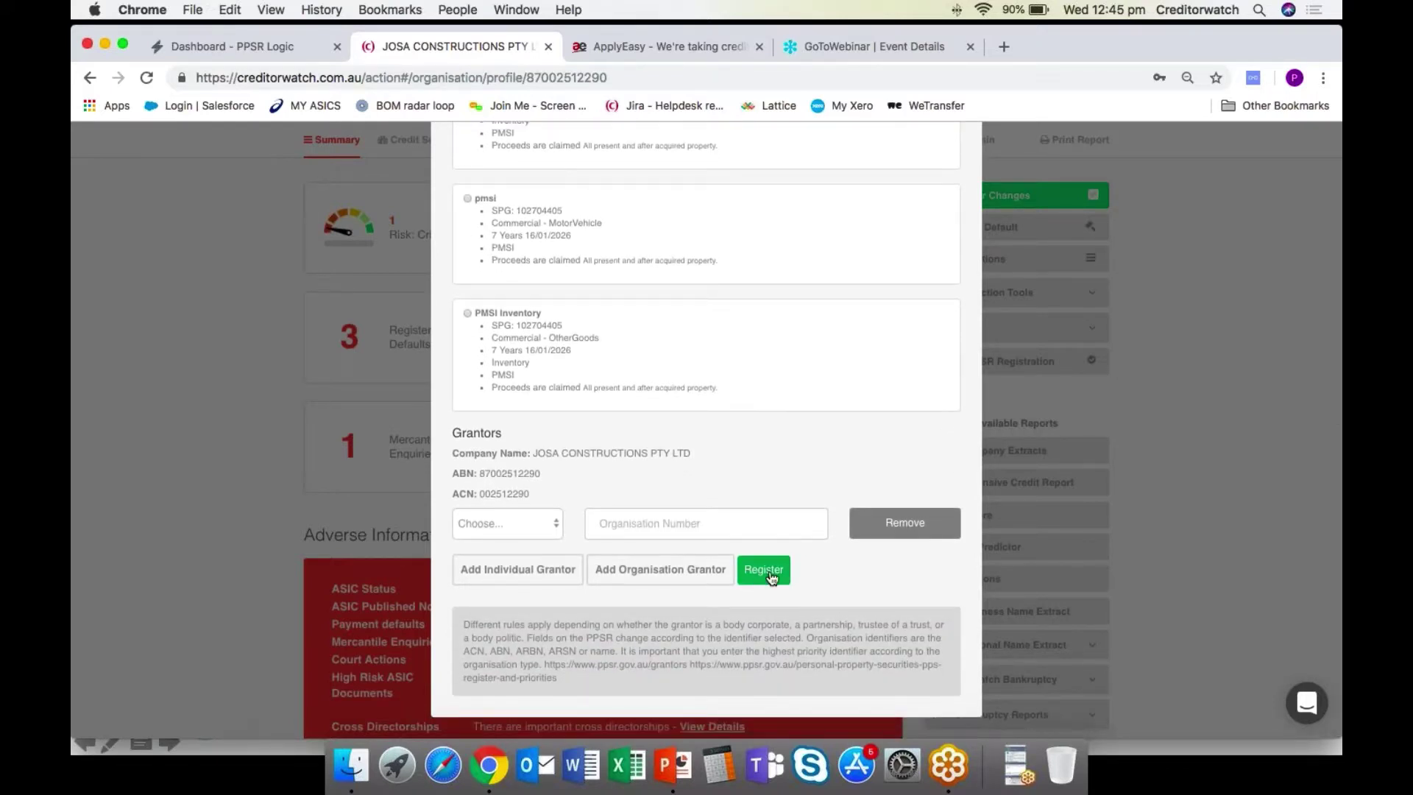
left_click(770, 576)
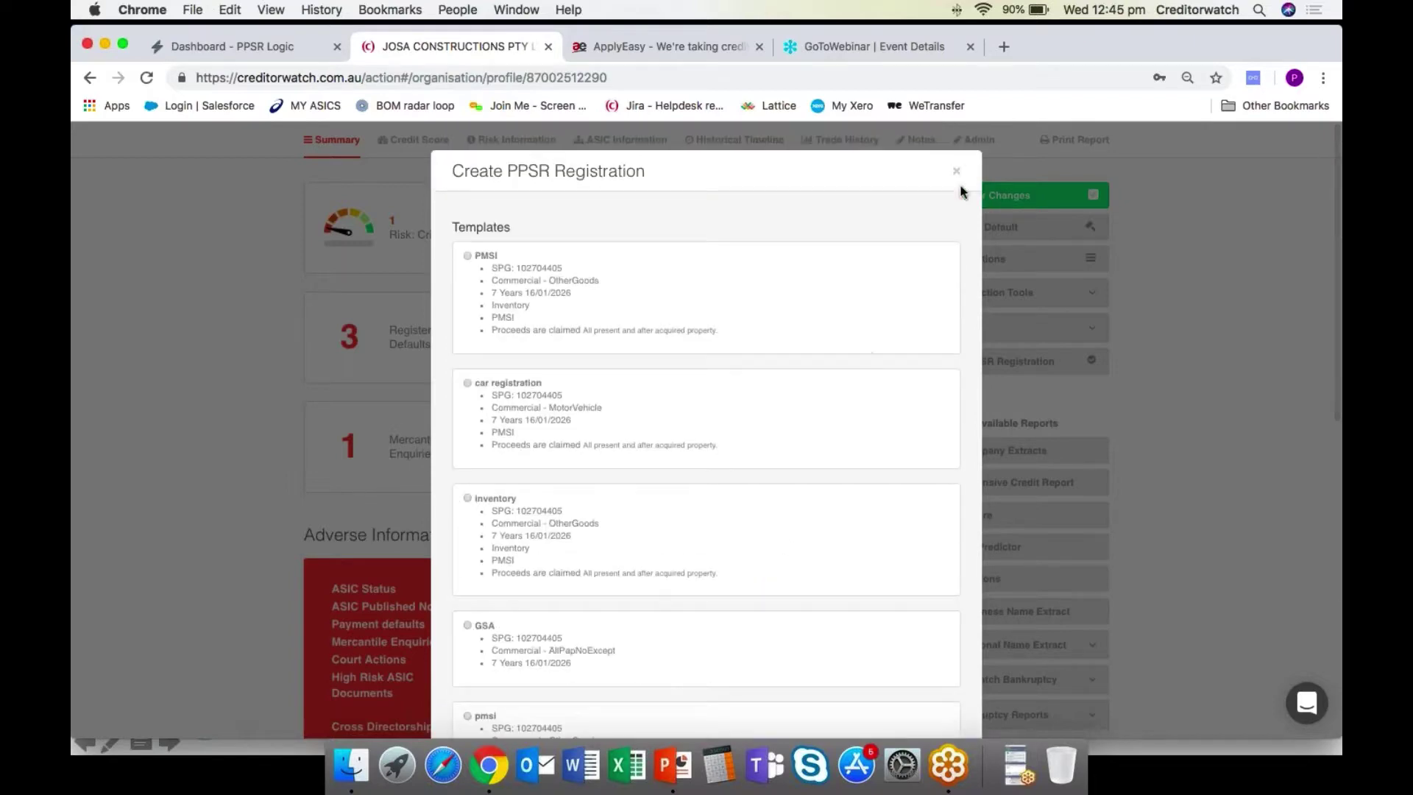
left_click(955, 171)
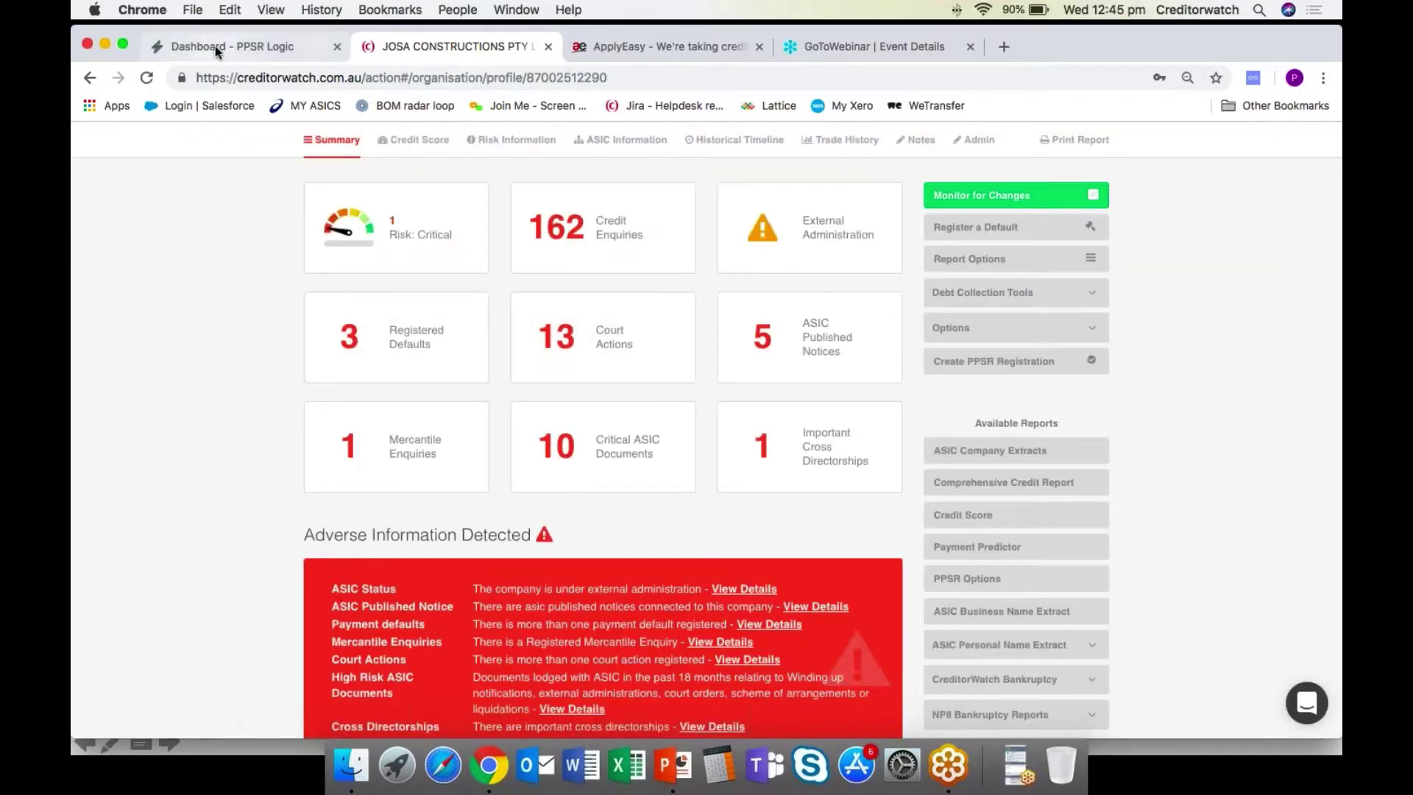
left_click(634, 47)
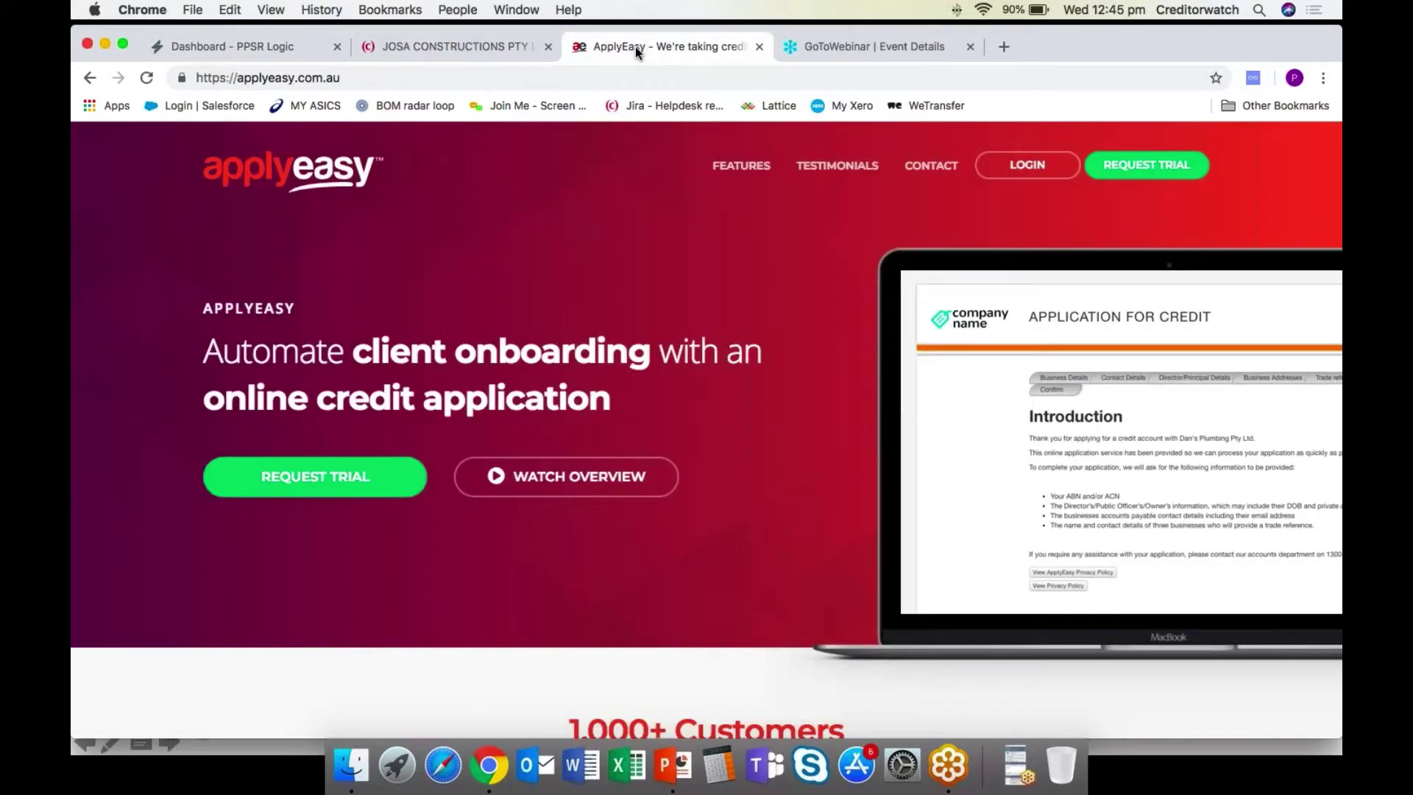
Log in to ApplyEasy with saved credentials and search client companies for 'your company'.
left_click(1022, 174)
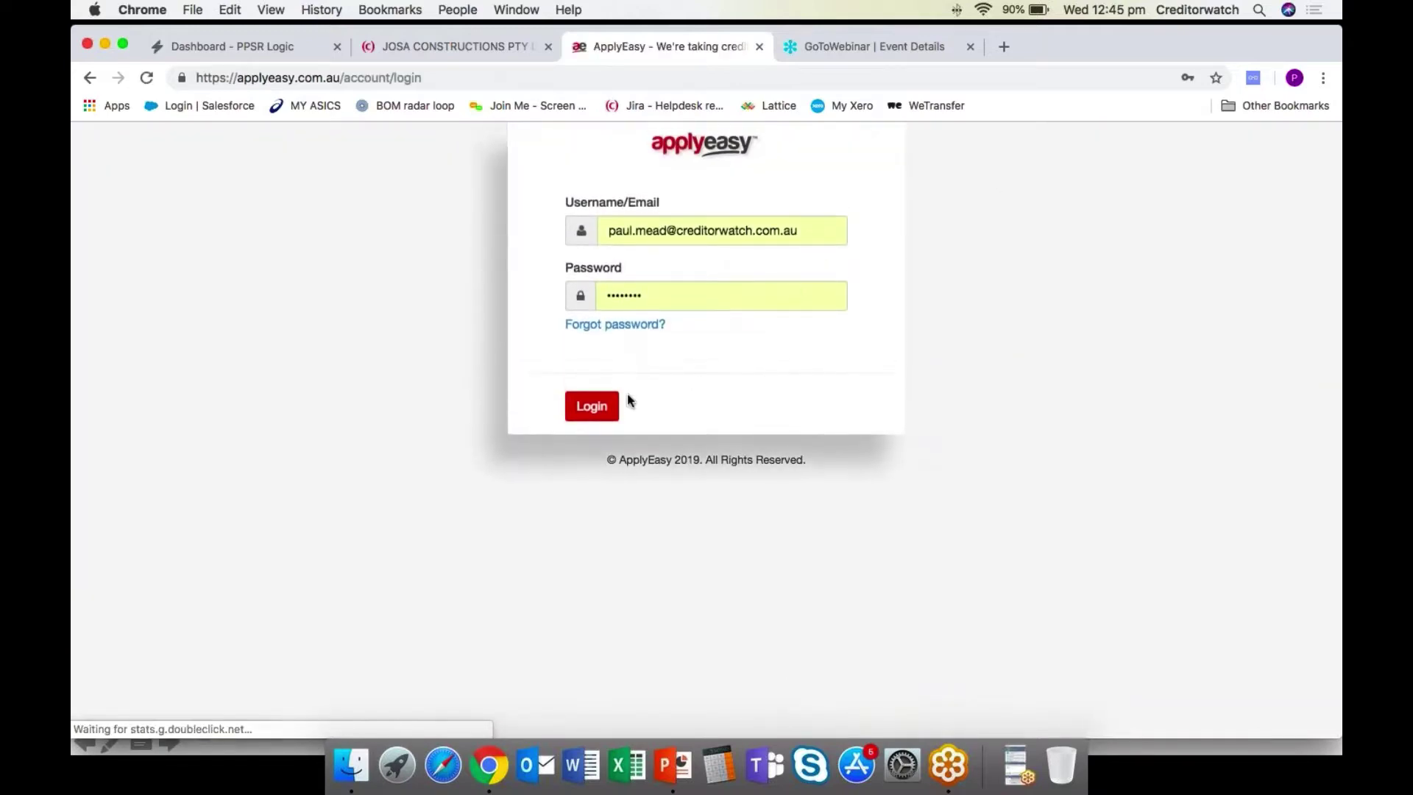
left_click(595, 405)
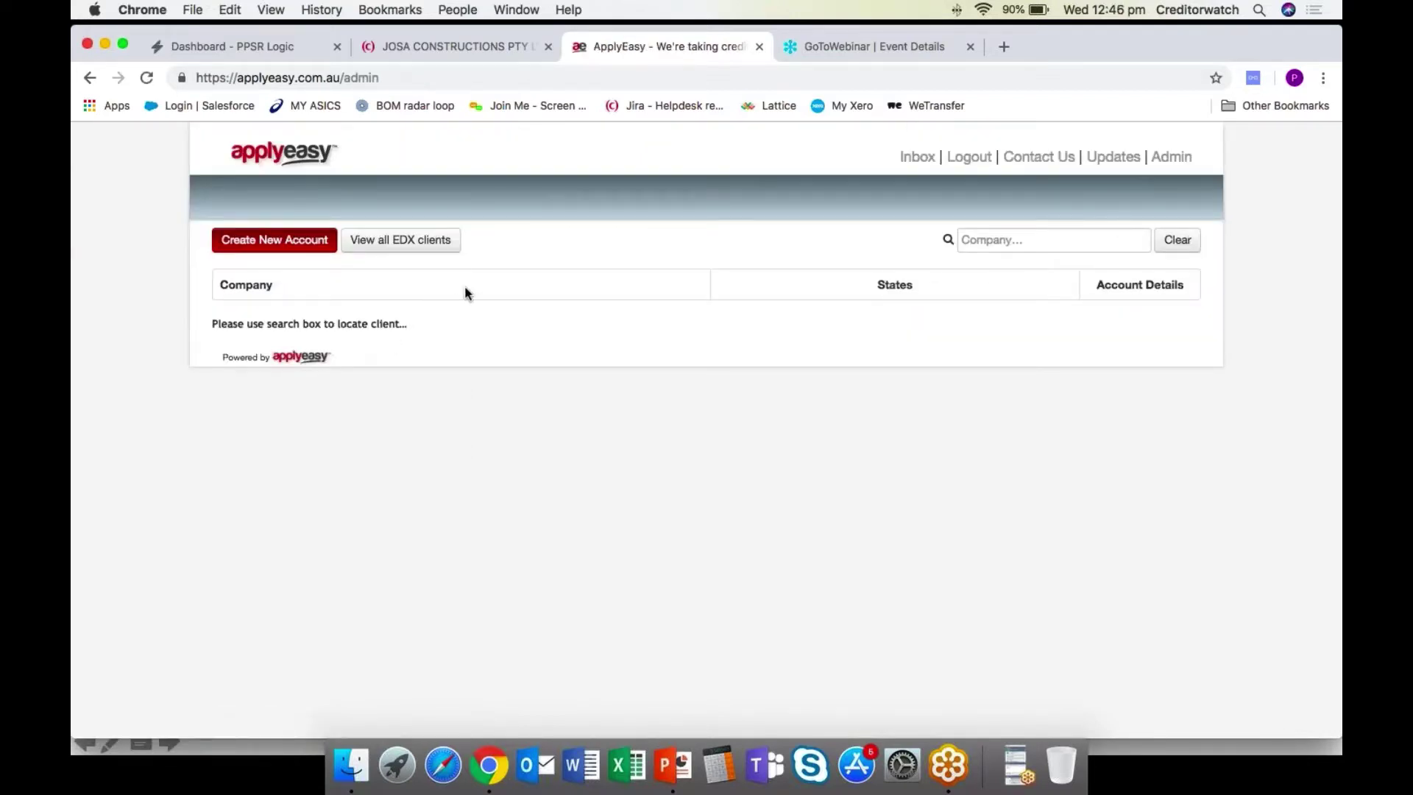
left_click(1020, 240)
type("your company")
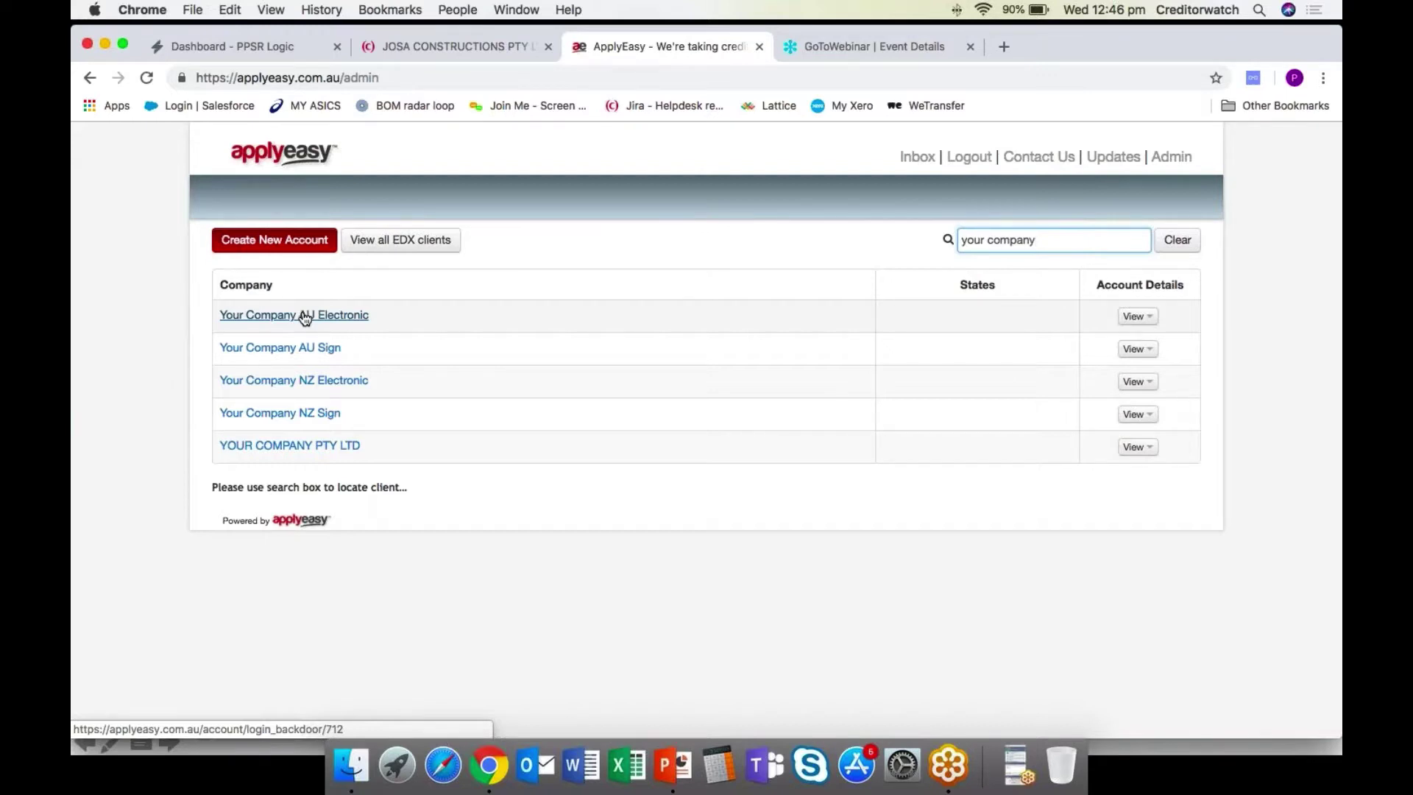
In the Your Company AU Electronic account, choose to approve the Hipages Group application.
left_click(304, 316)
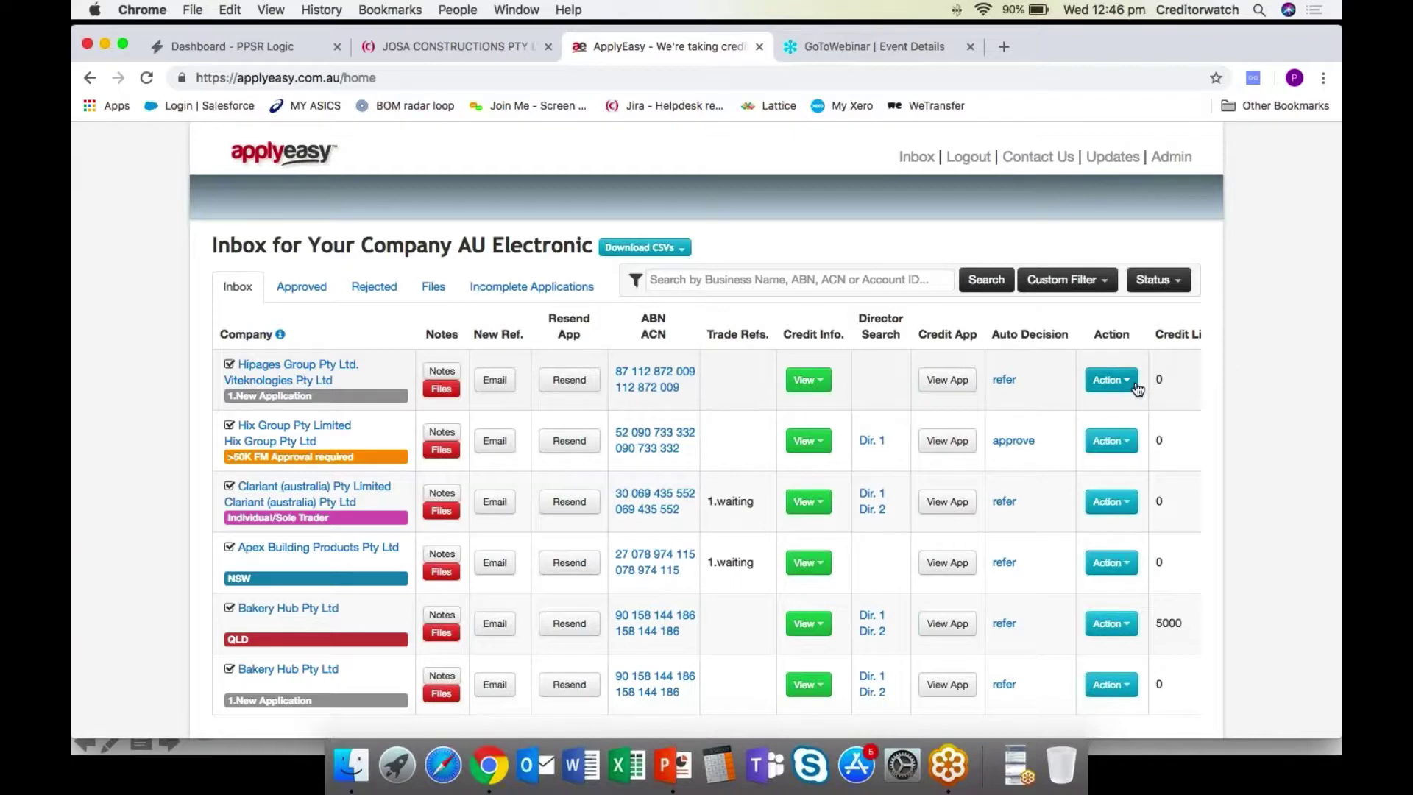
scroll(1136, 389, "right", 5)
scroll(1137, 389, "left", 4)
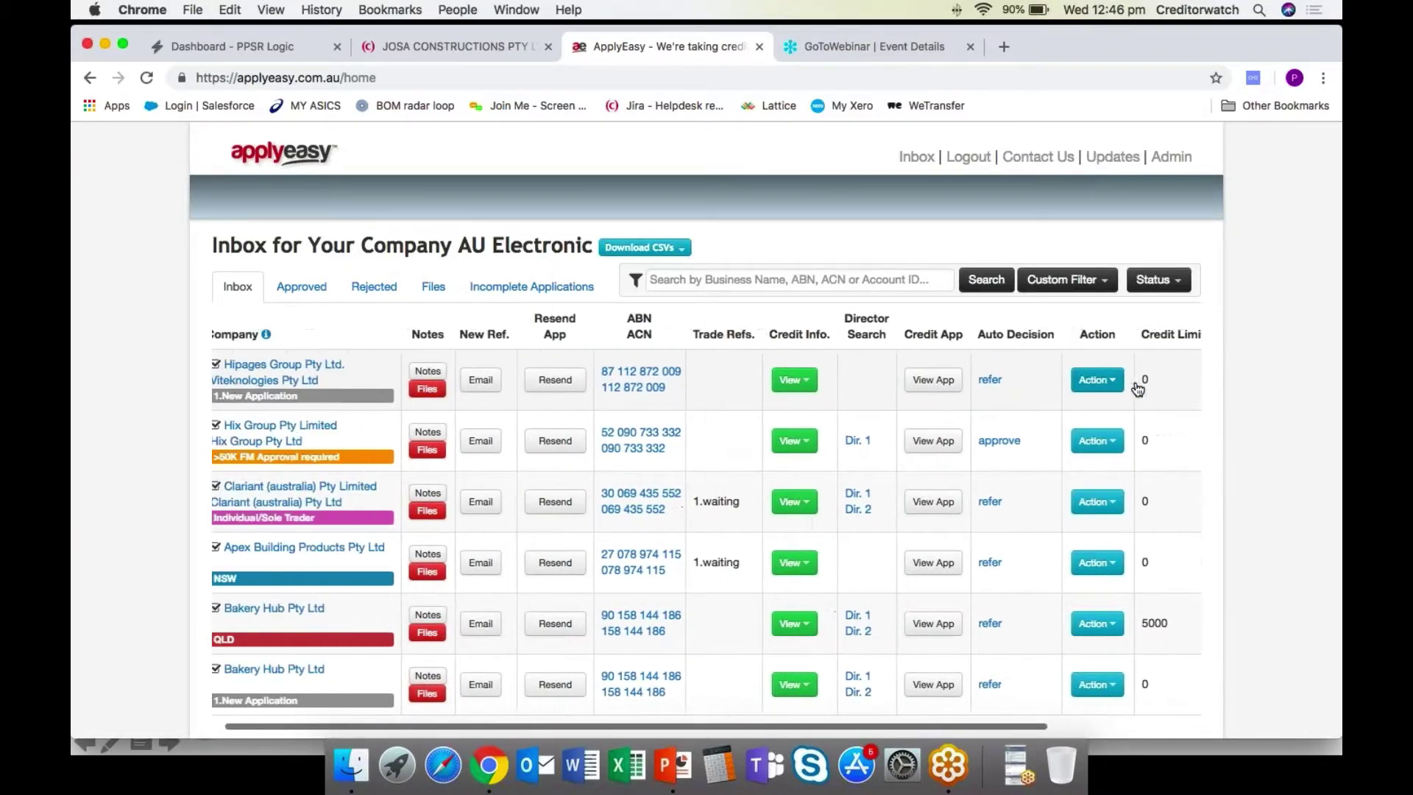
scroll(1136, 389, "left", 1)
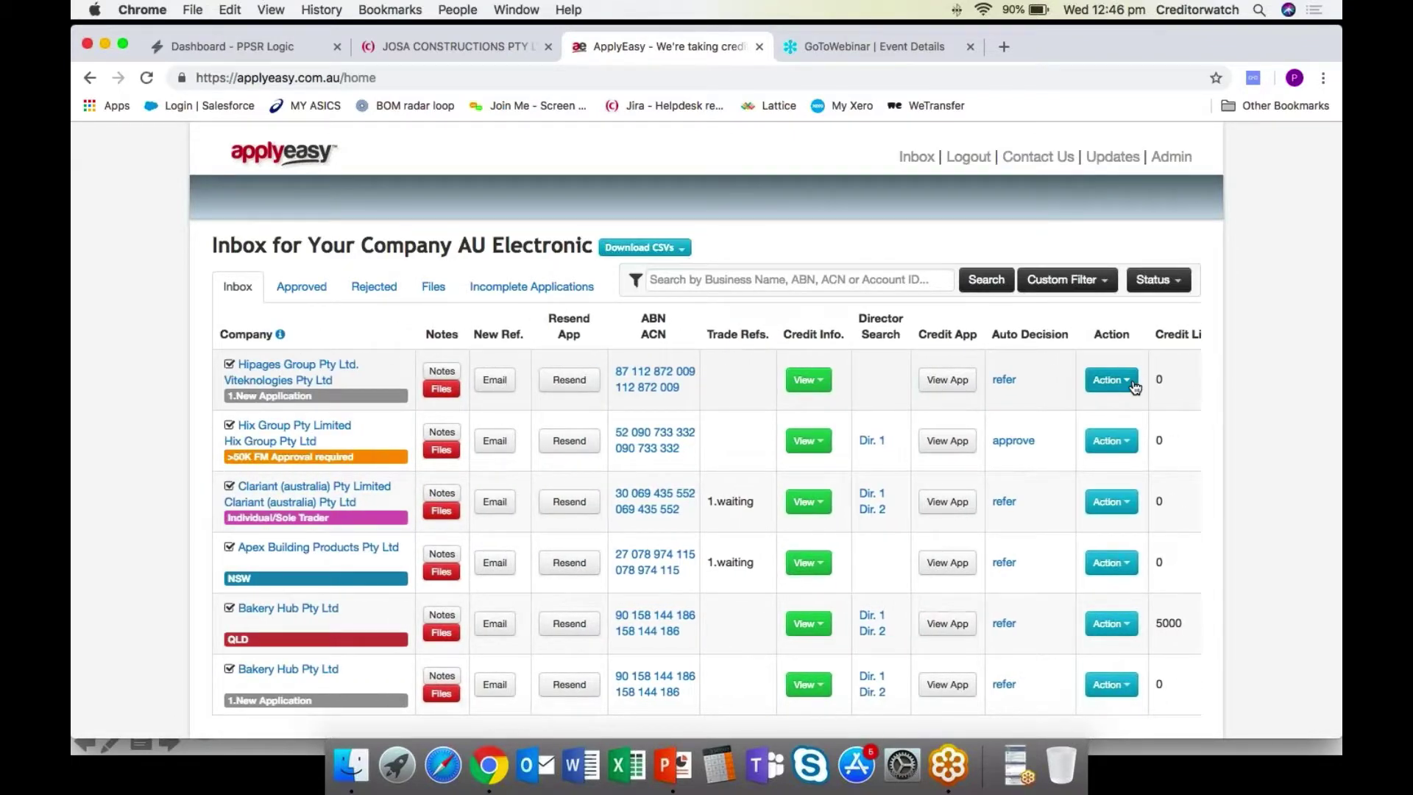
left_click(1134, 381)
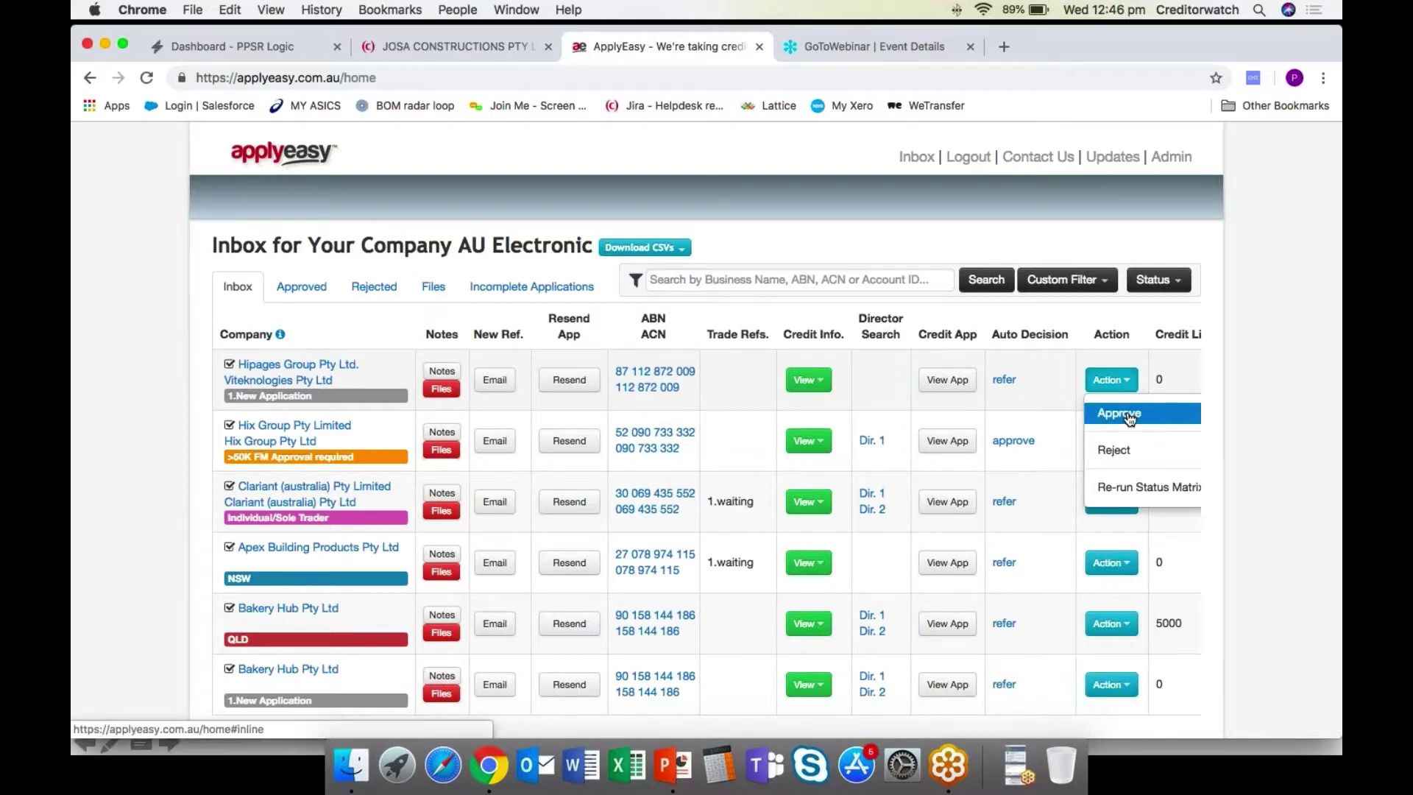
left_click(1130, 417)
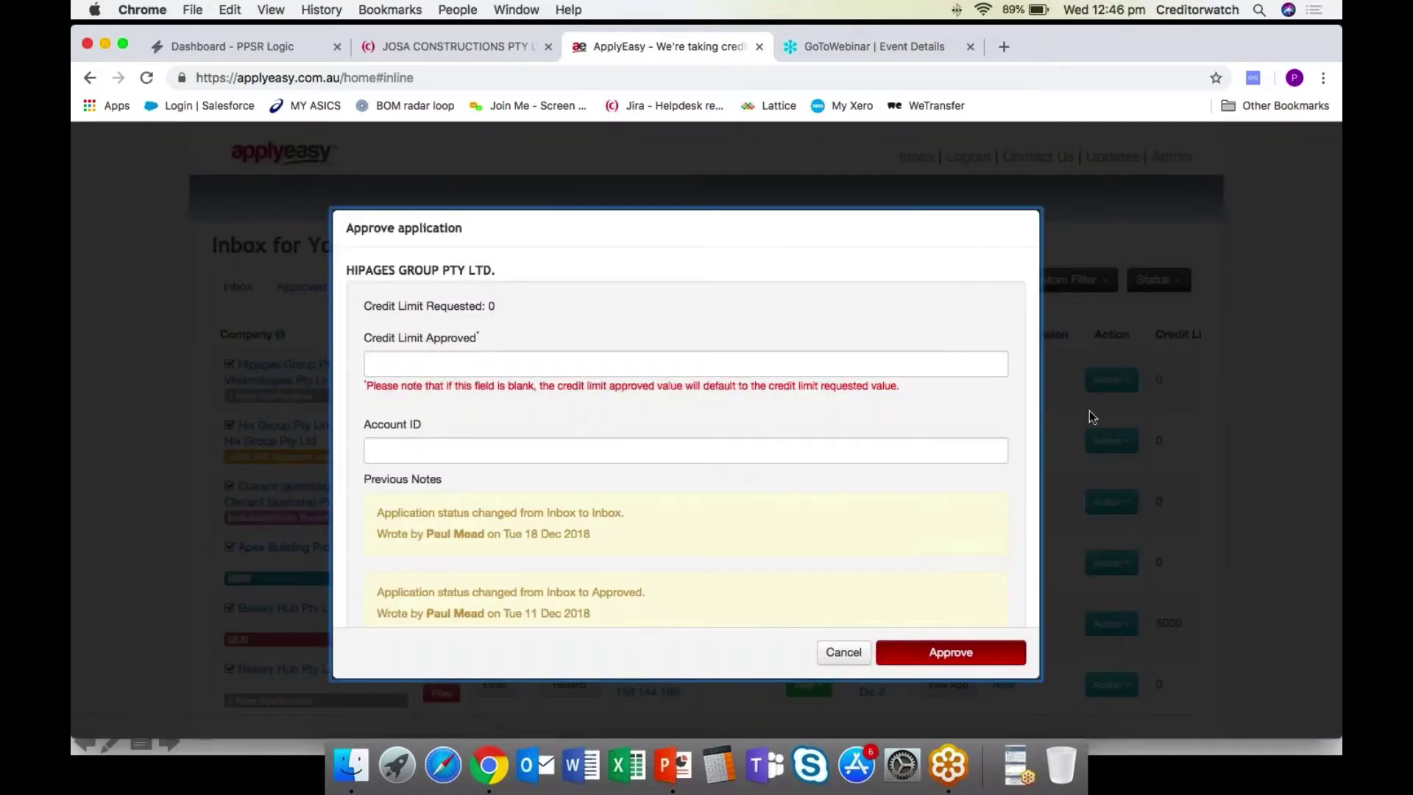
Approve it with a 10000 credit limit and an account ID, without emailing the applicant.
left_click(479, 365)
type("1")
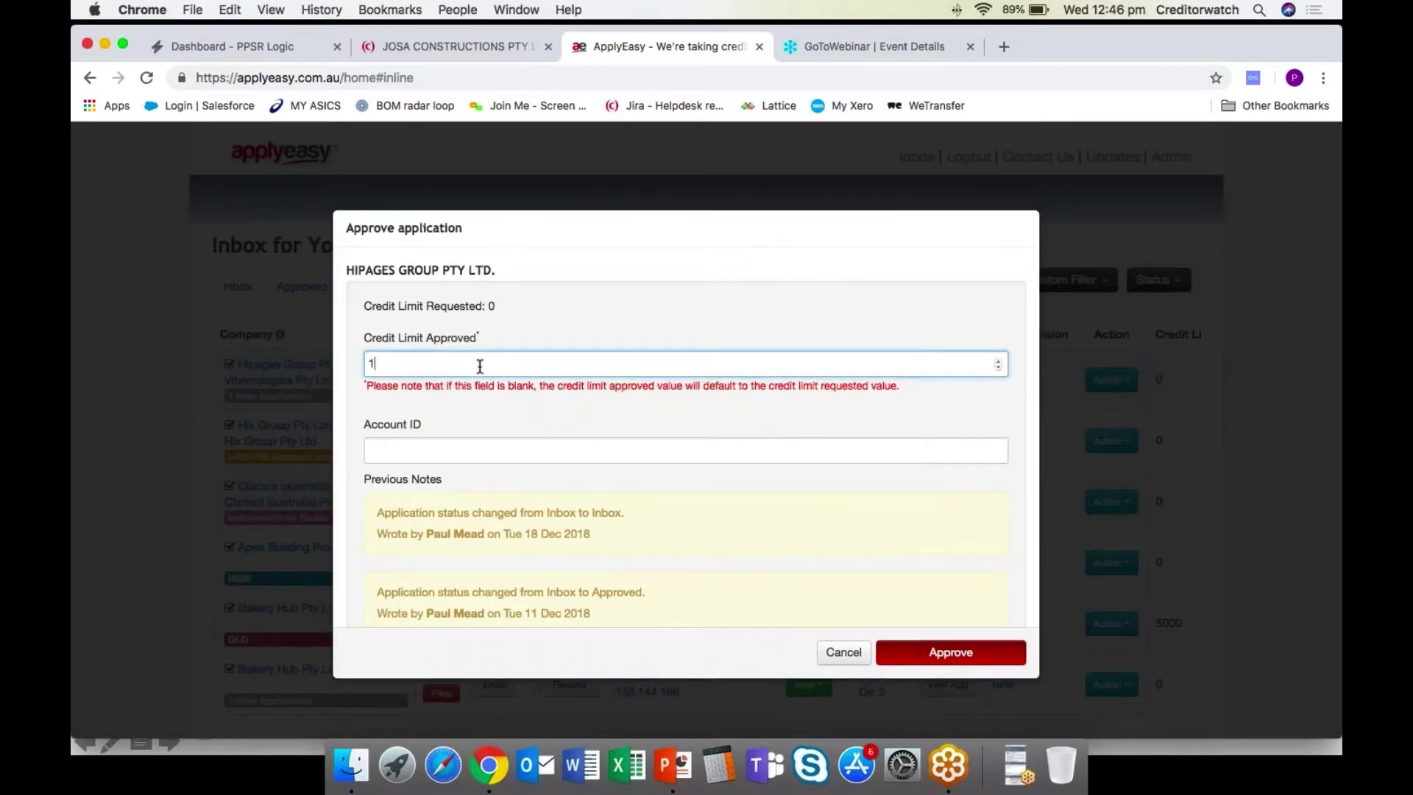
type("0000")
left_click(467, 445)
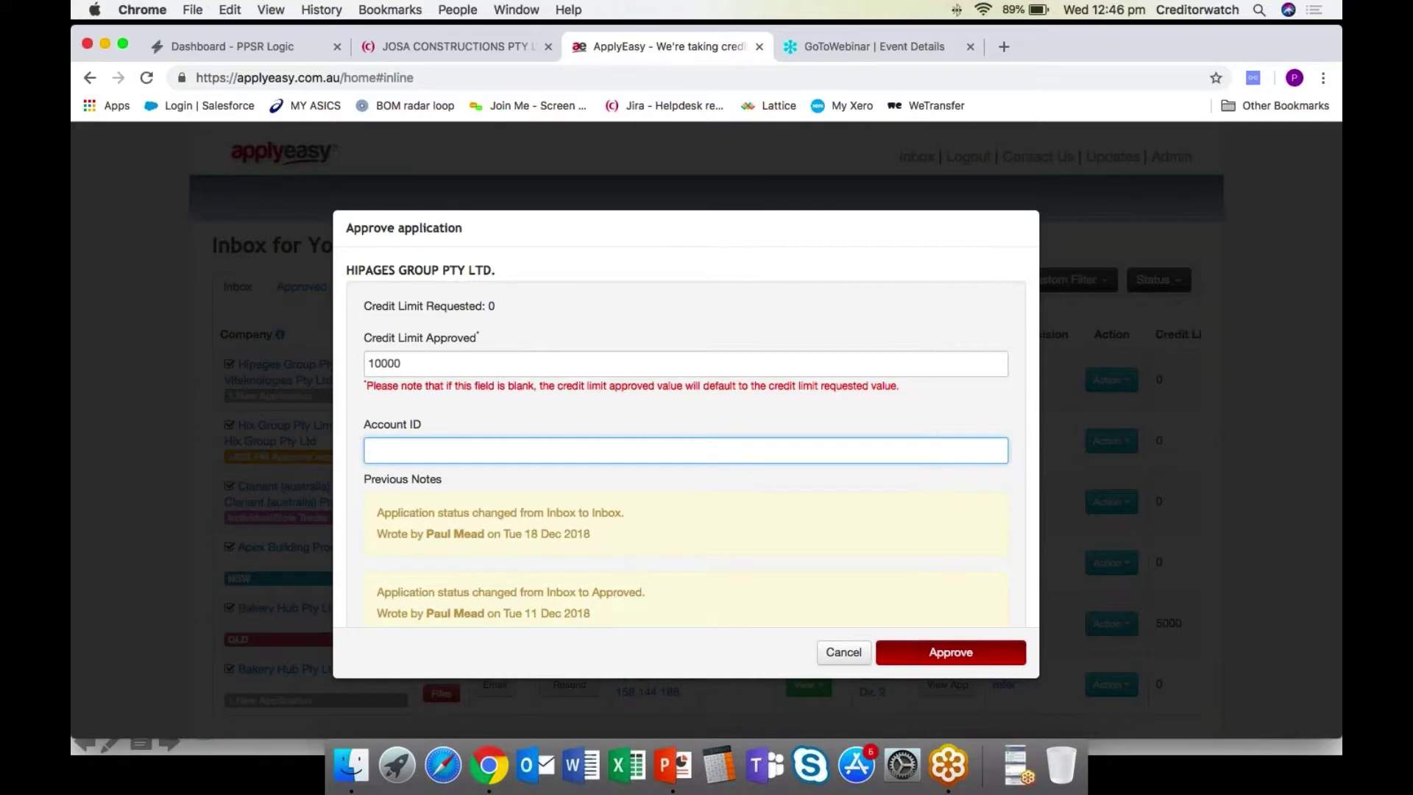
type("111")
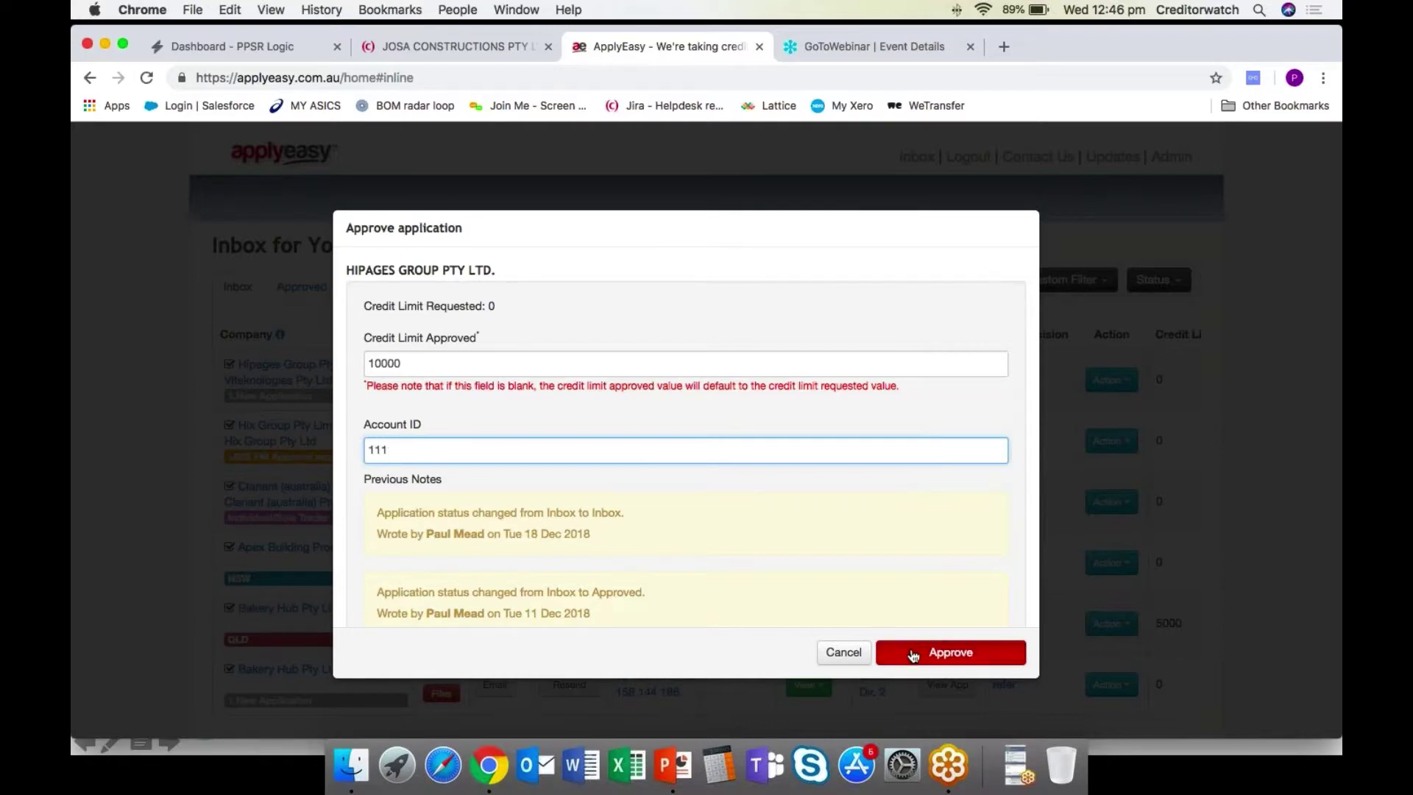
left_click(909, 651)
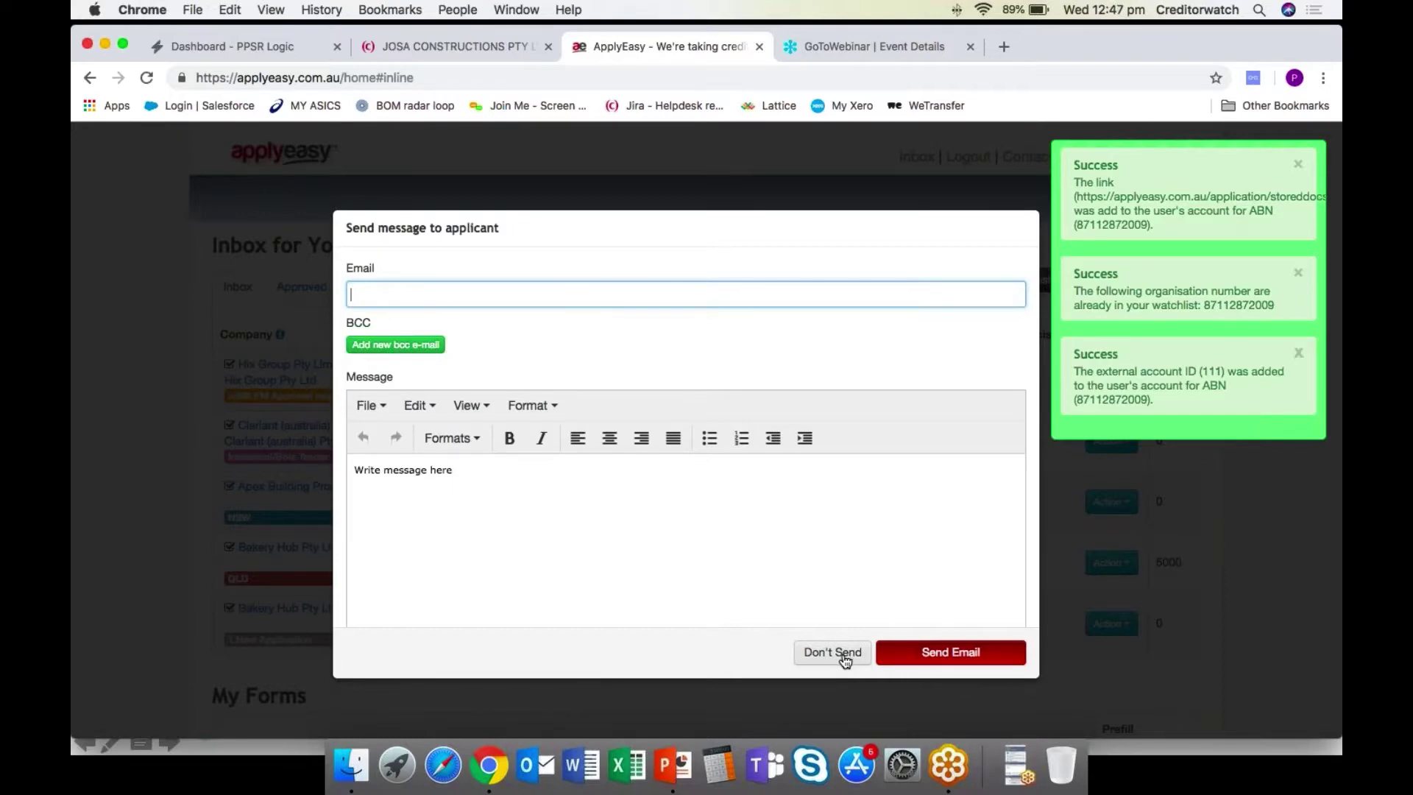
left_click(845, 659)
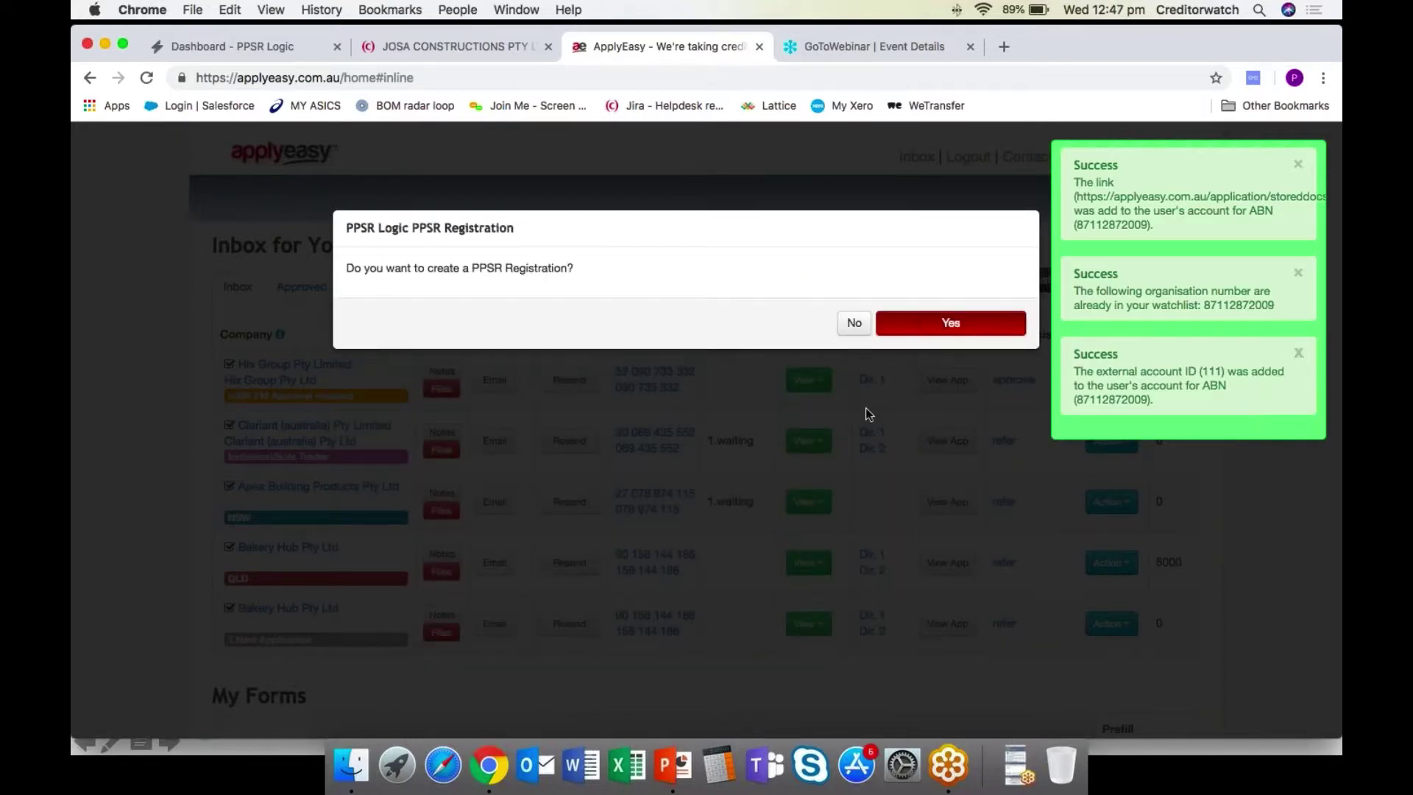
Accept the PPSR registration offer, keep the PMSI template, review the GoNI box, then cancel.
left_click(931, 330)
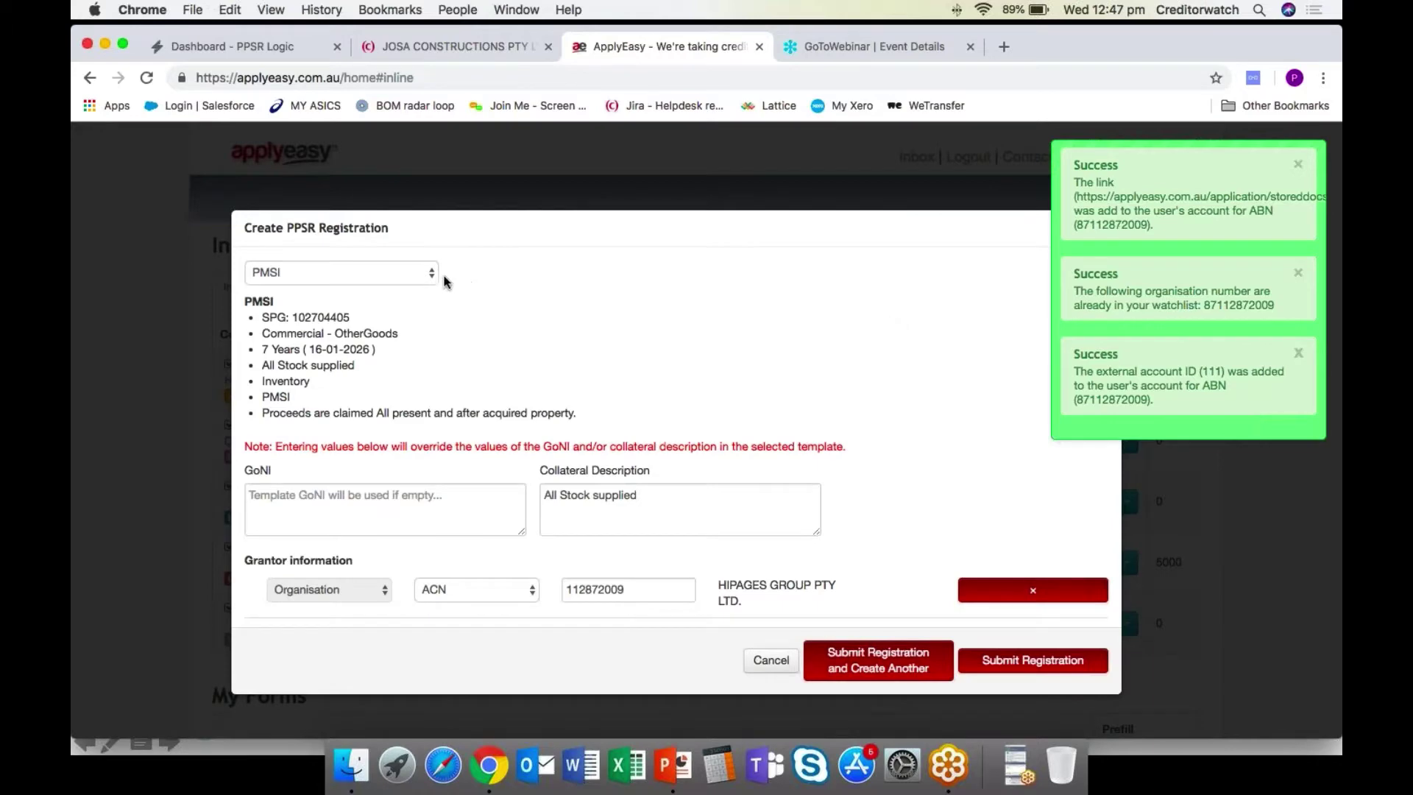
left_click(409, 274)
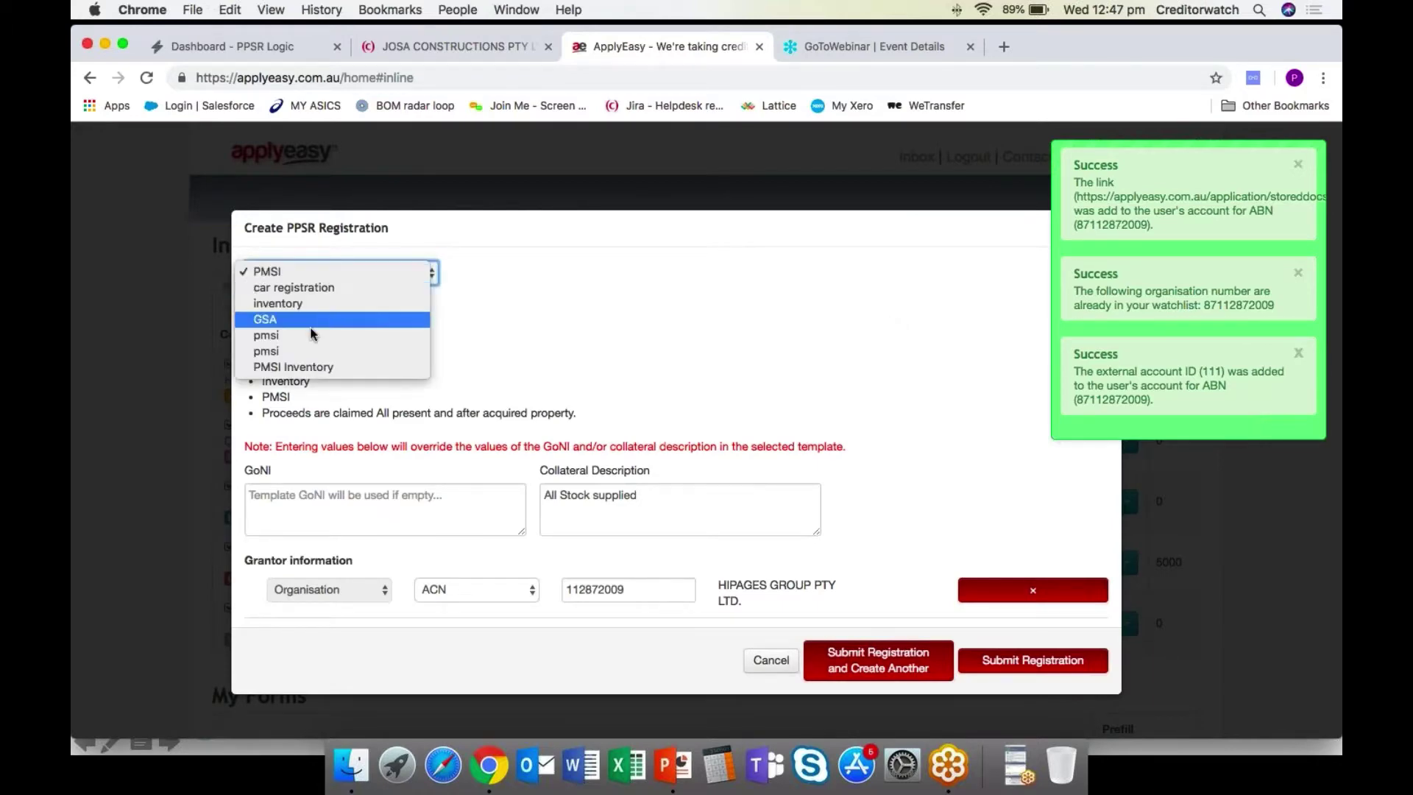
left_click(526, 329)
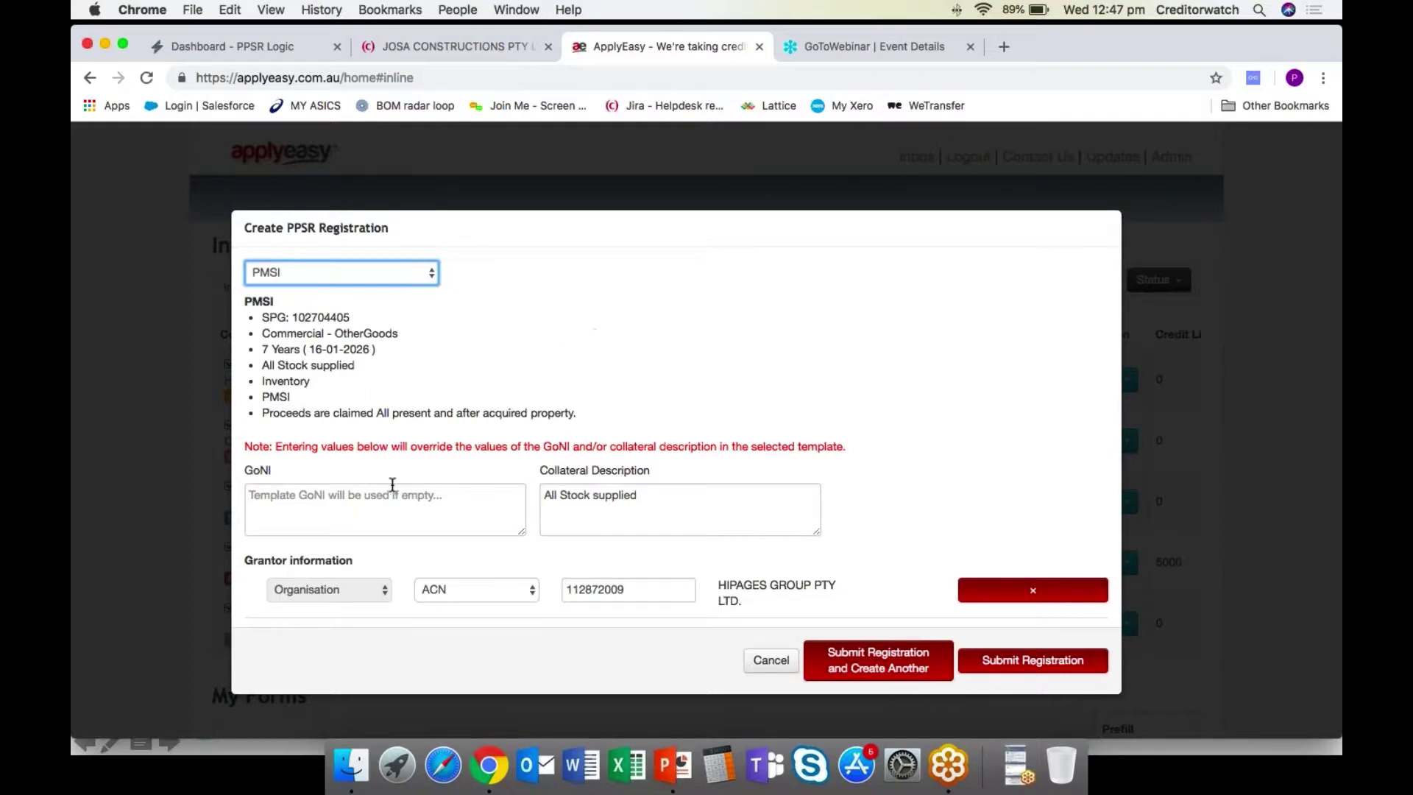
left_click(334, 501)
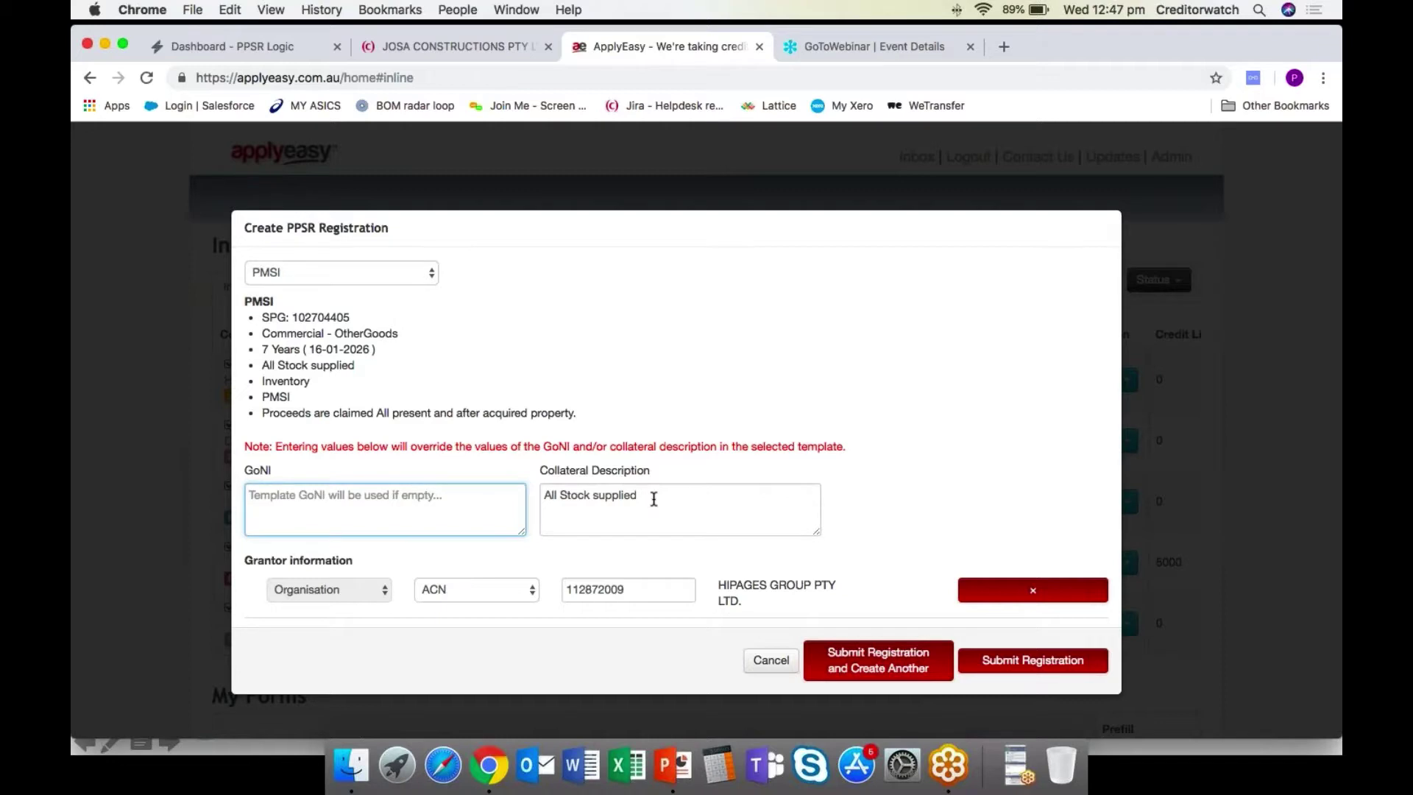
left_click(938, 491)
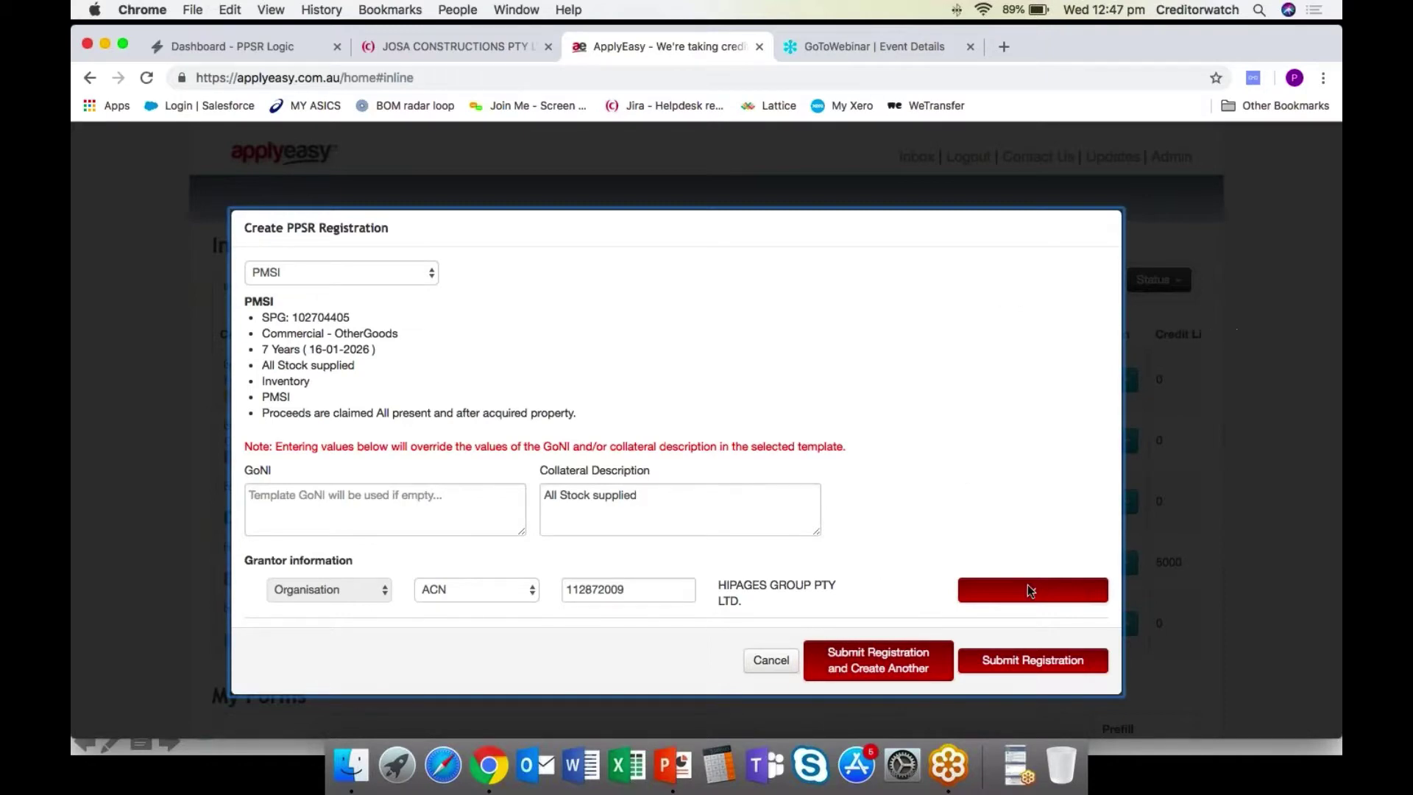
left_click(768, 661)
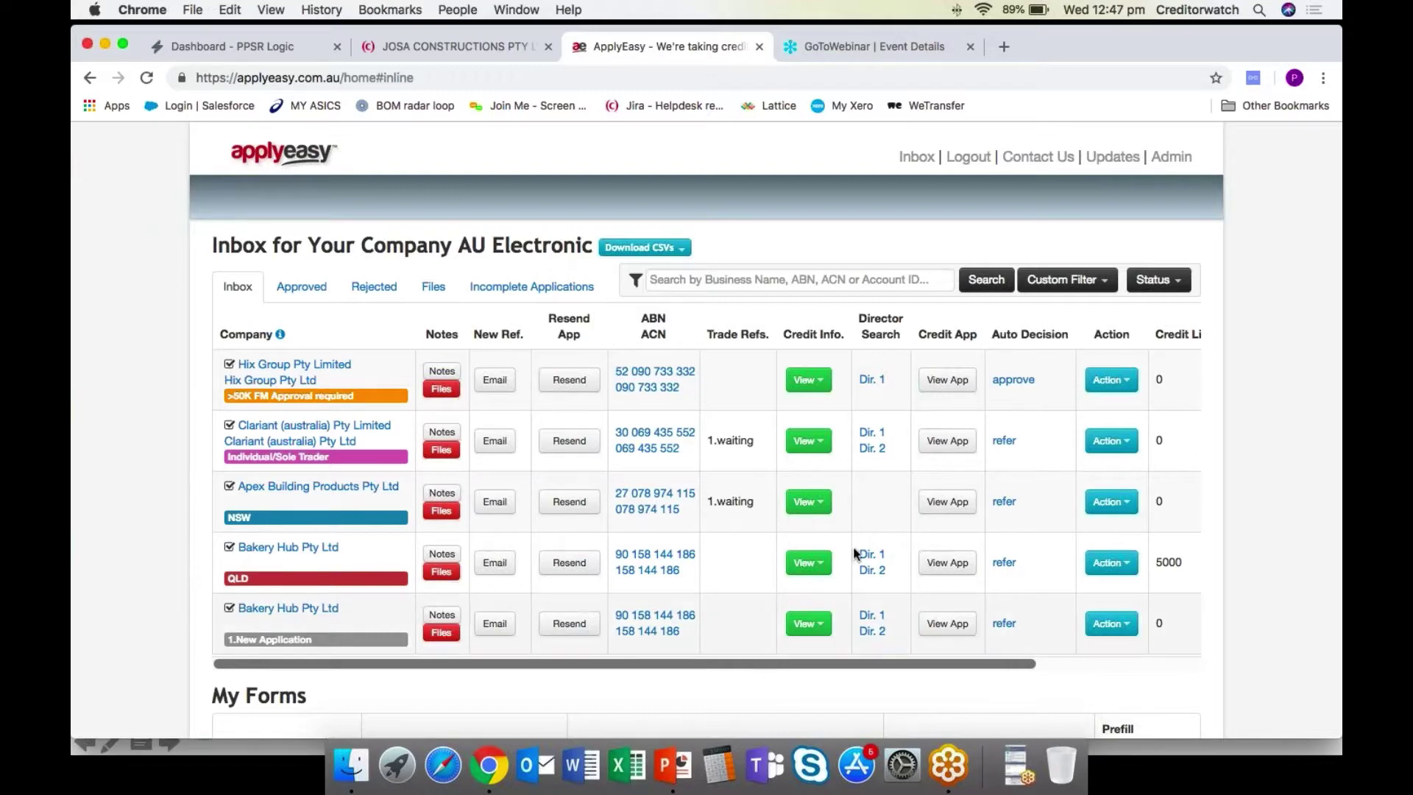
Return to the PPSR Logic dashboard and scroll down to its Registrations table of Commercial Other goods entries.
left_click(241, 51)
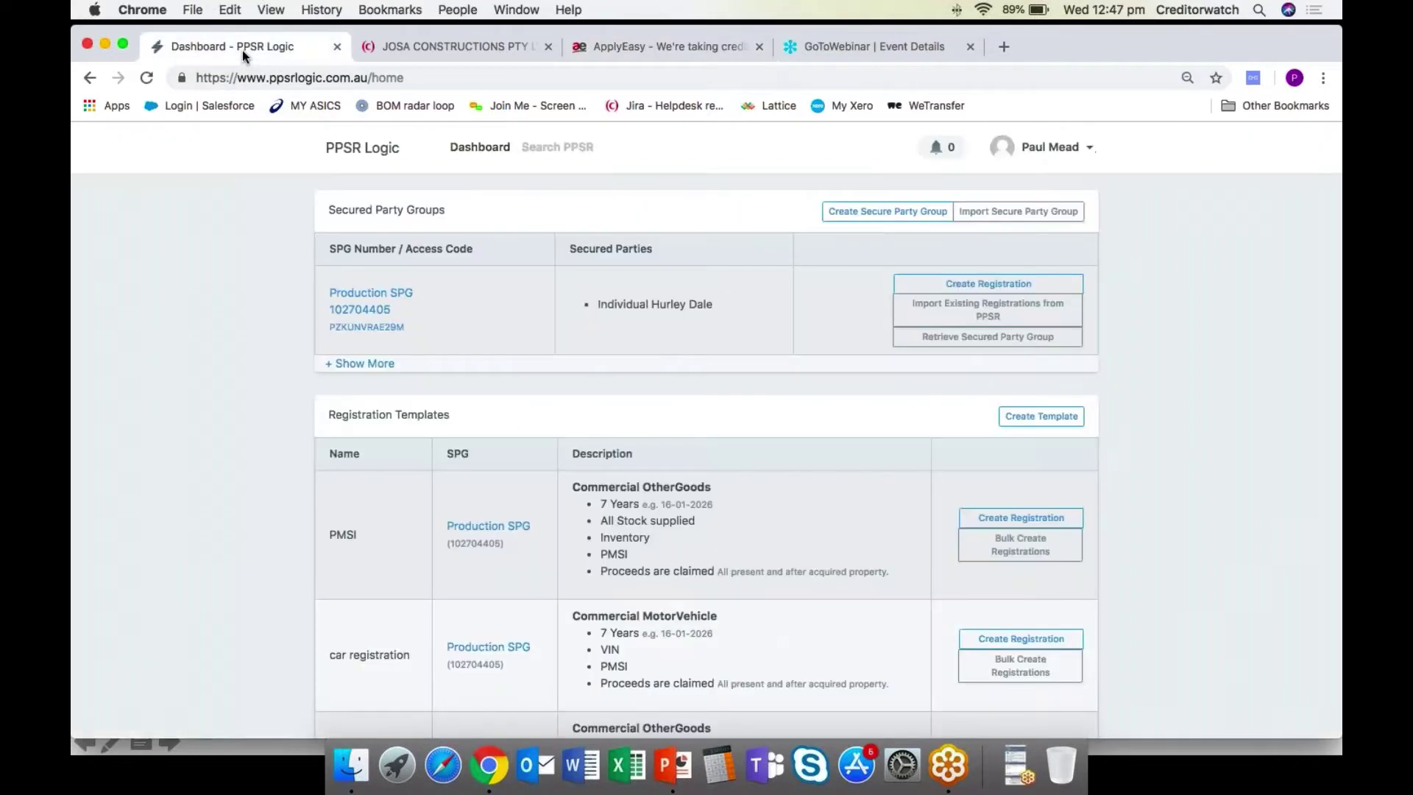
scroll(209, 202, "down", 5)
scroll(210, 206, "down", 4)
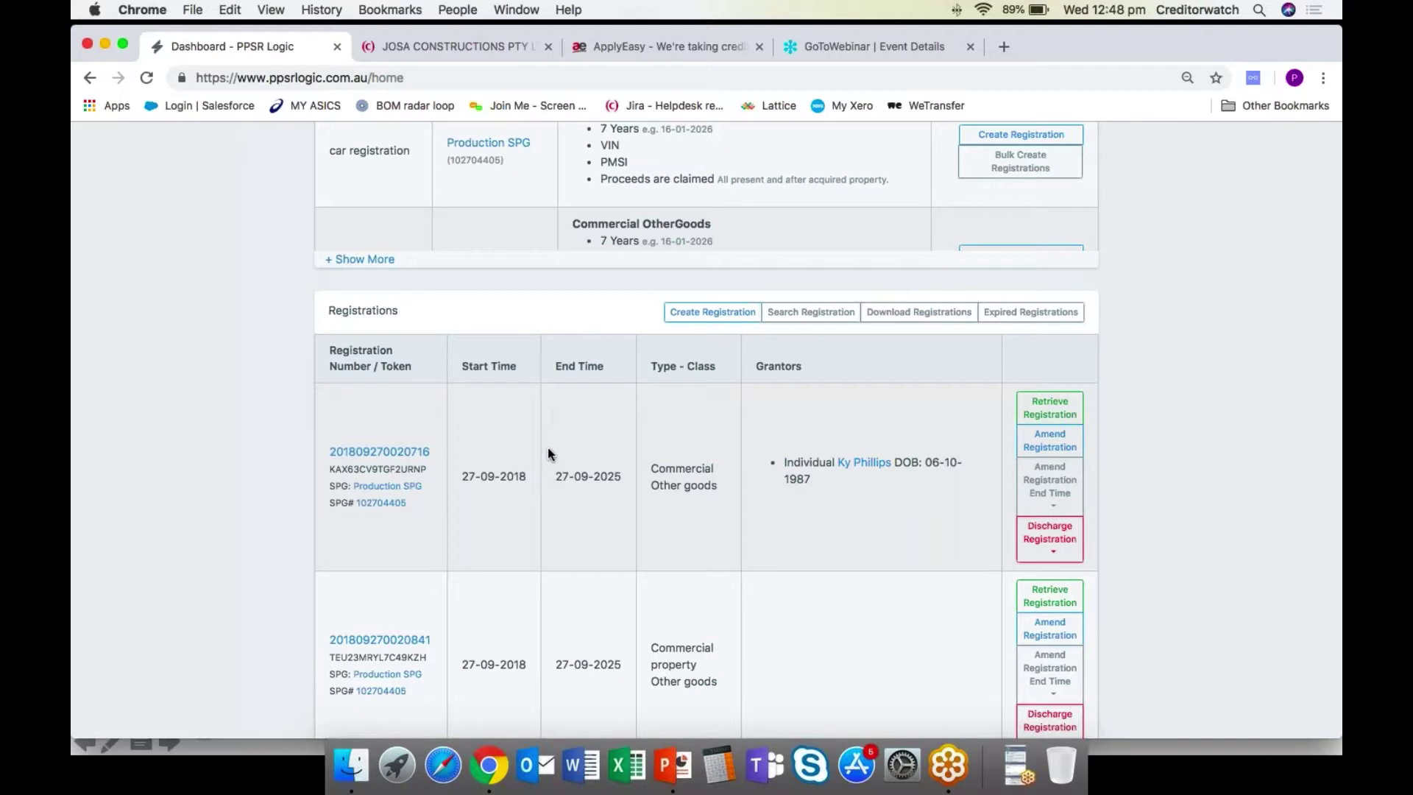
scroll(599, 435, "down", 1)
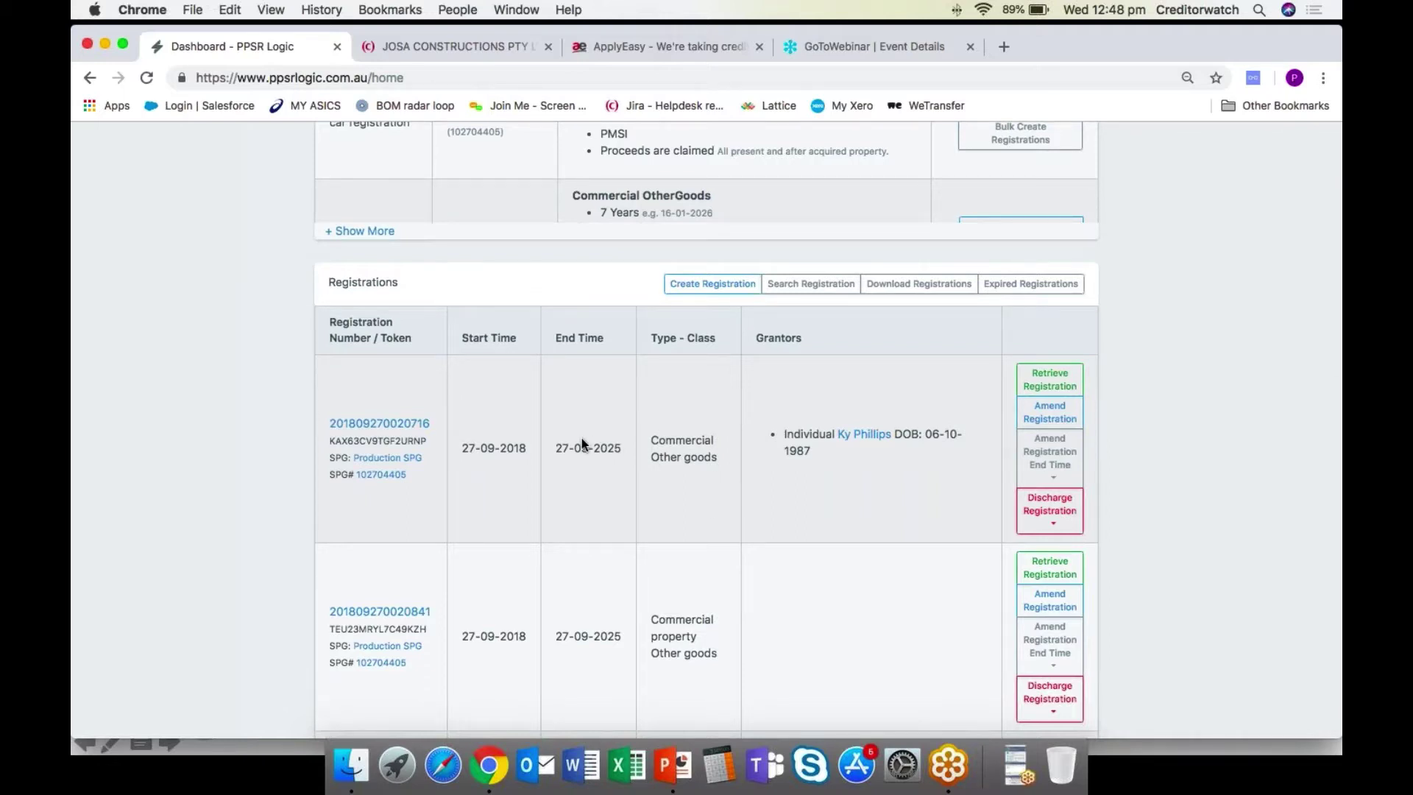
scroll(597, 419, "down", 1)
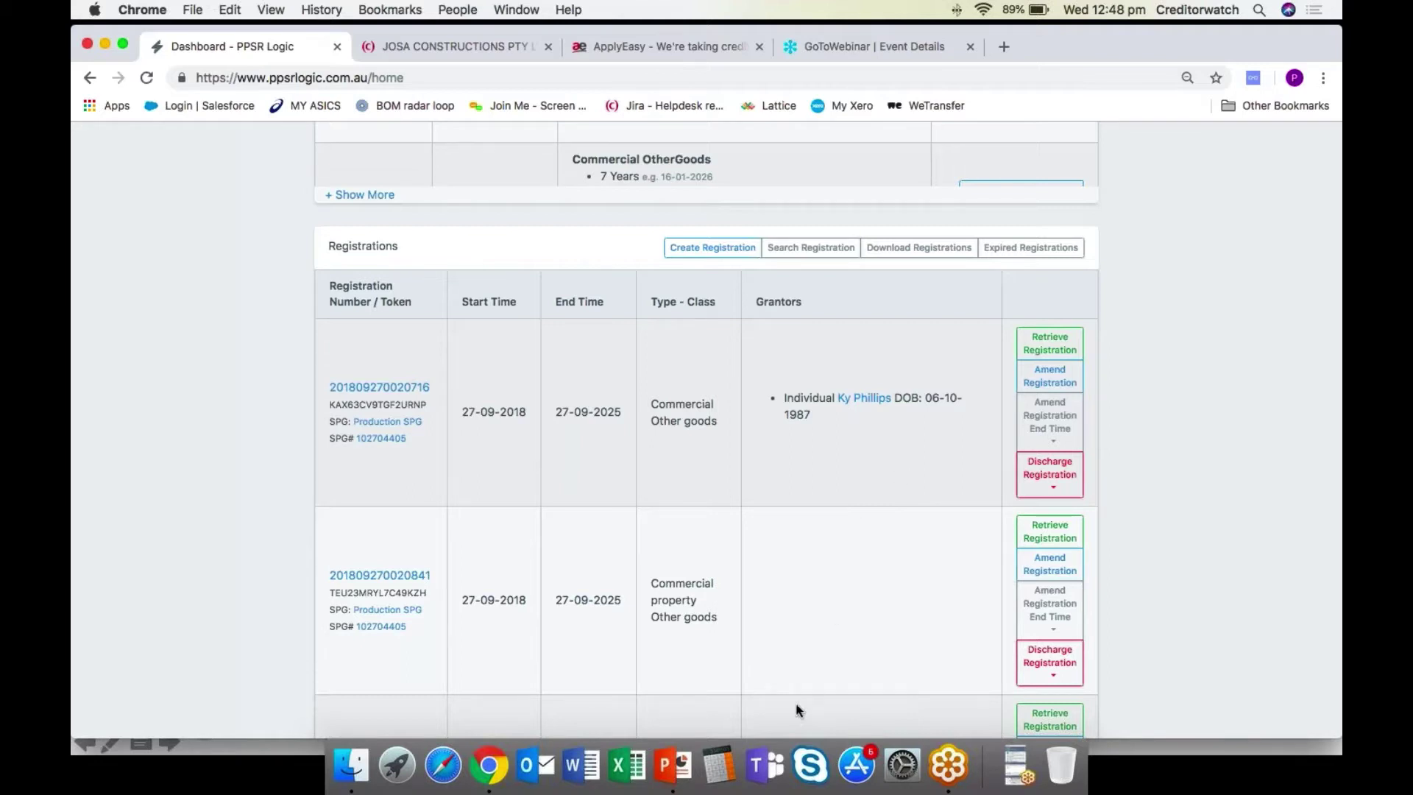
Resume the PowerPoint slideshow from the POLL slide and advance to the Huon Aquaculture and DOKA case-study slide.
left_click(680, 768)
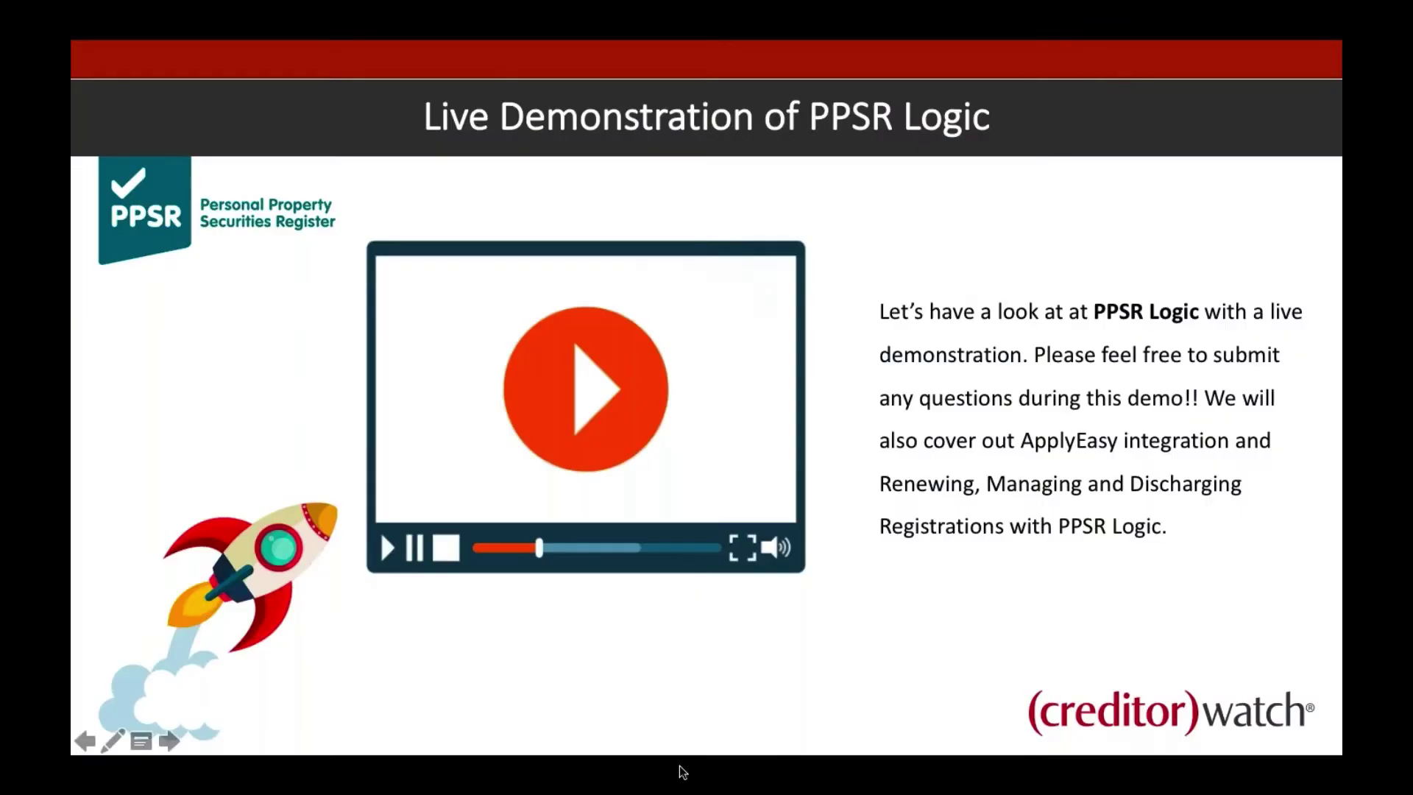
left_click(671, 719)
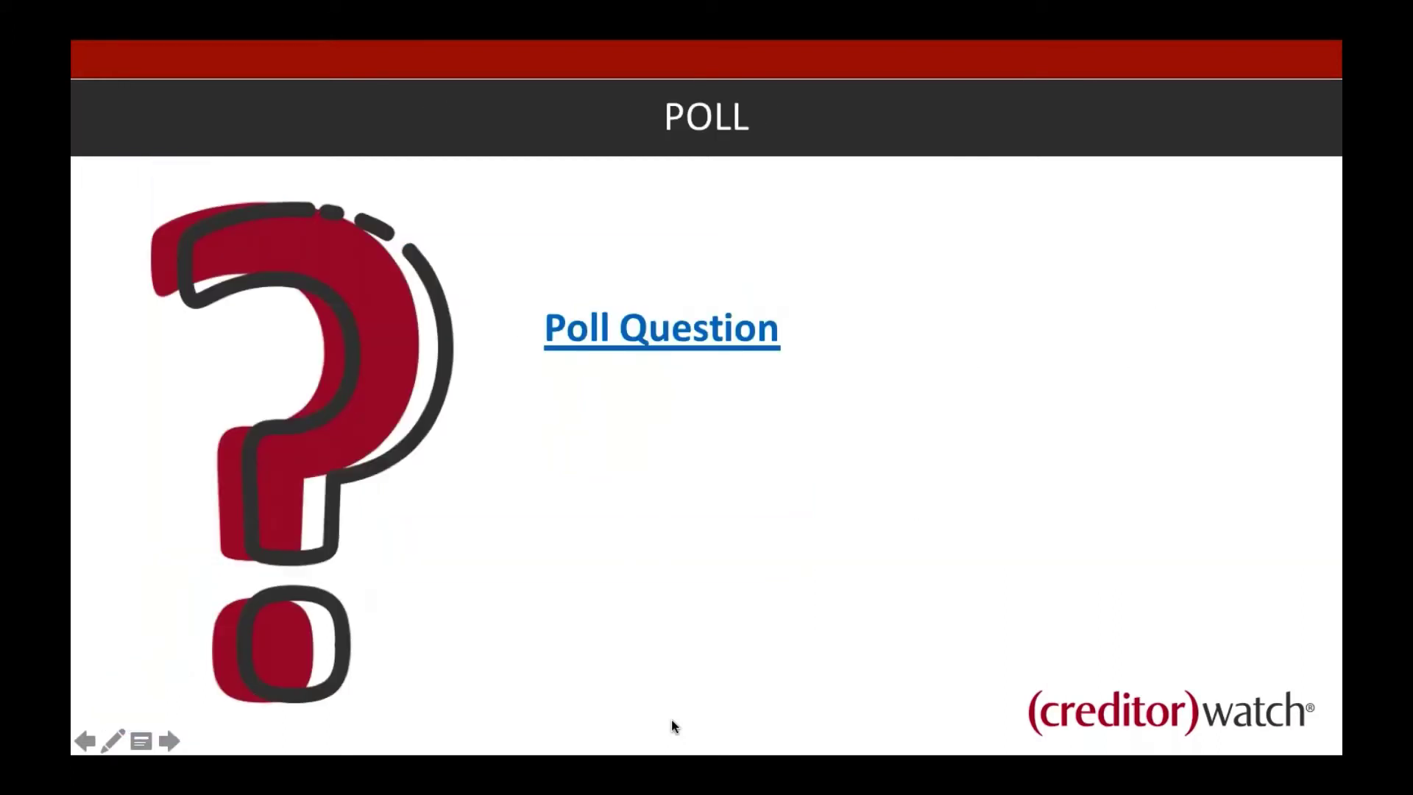
key("Escape")
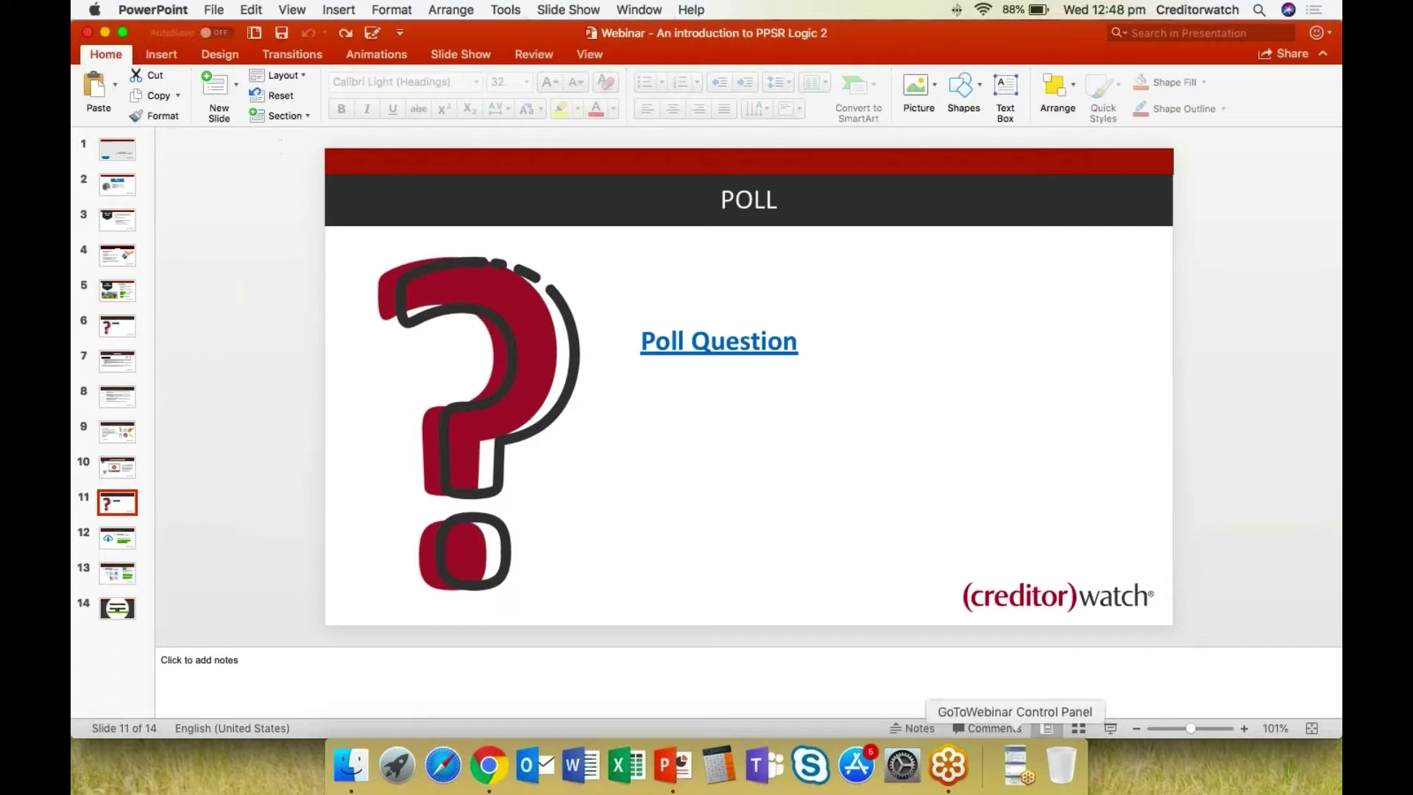
left_click(1106, 727)
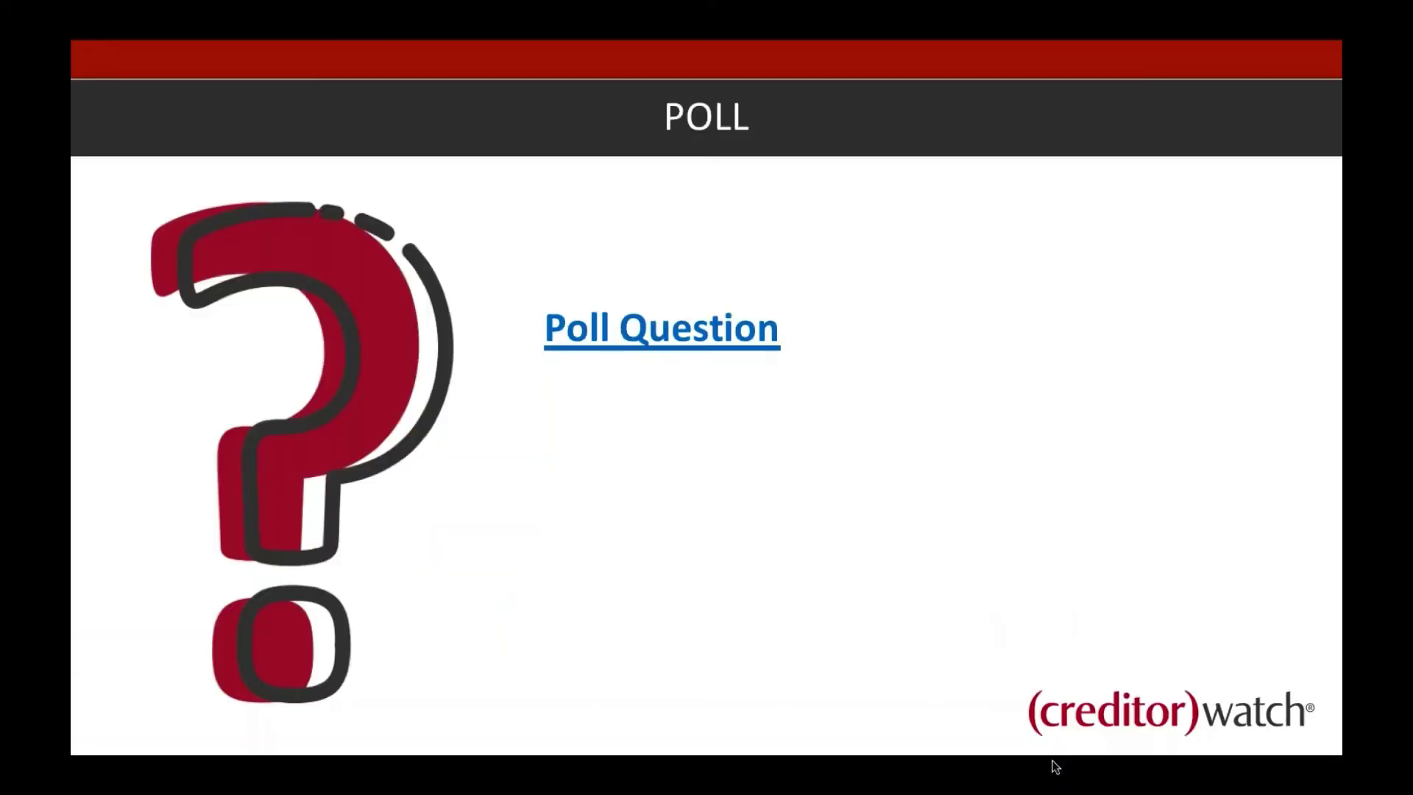
key("Escape")
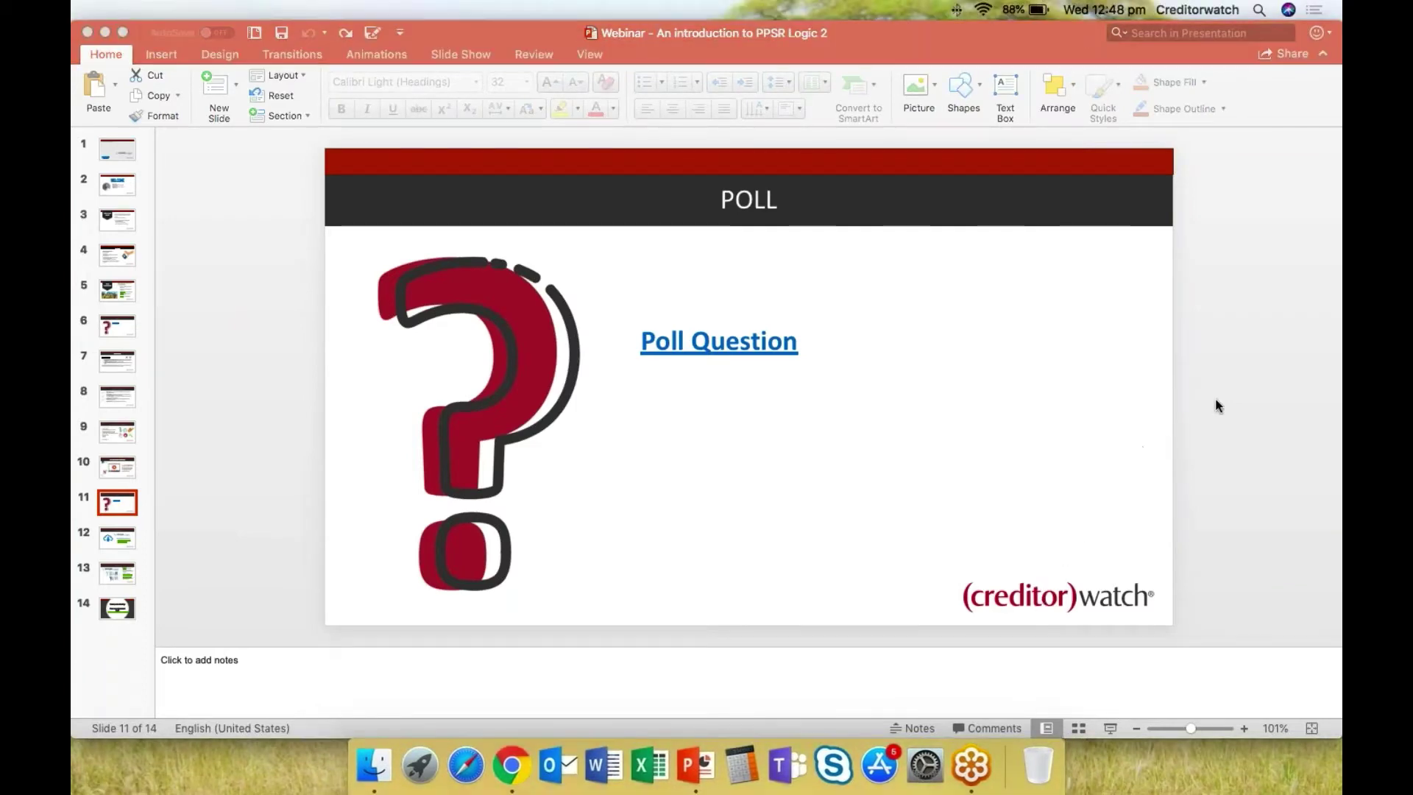
left_click(1162, 416)
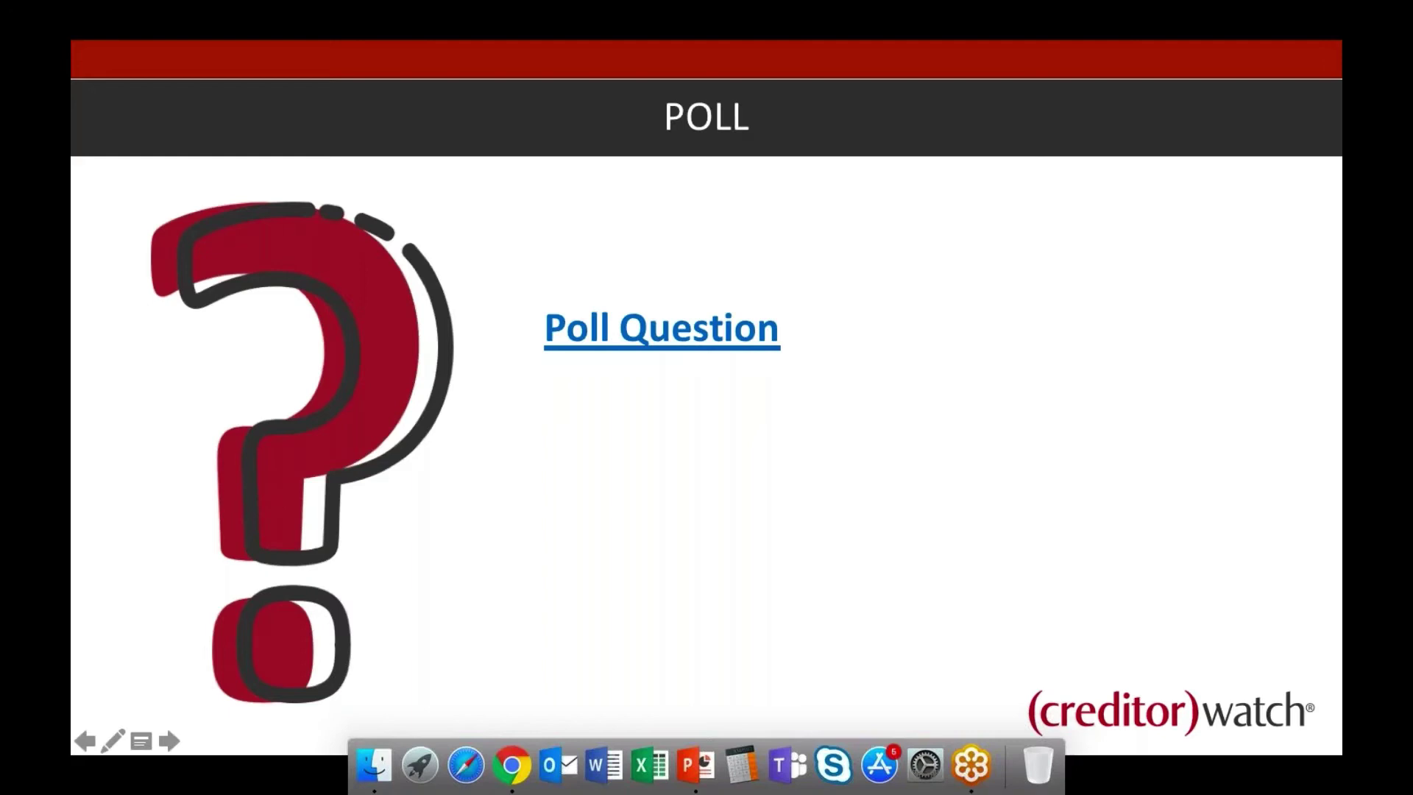
left_click(881, 413)
left_click(881, 414)
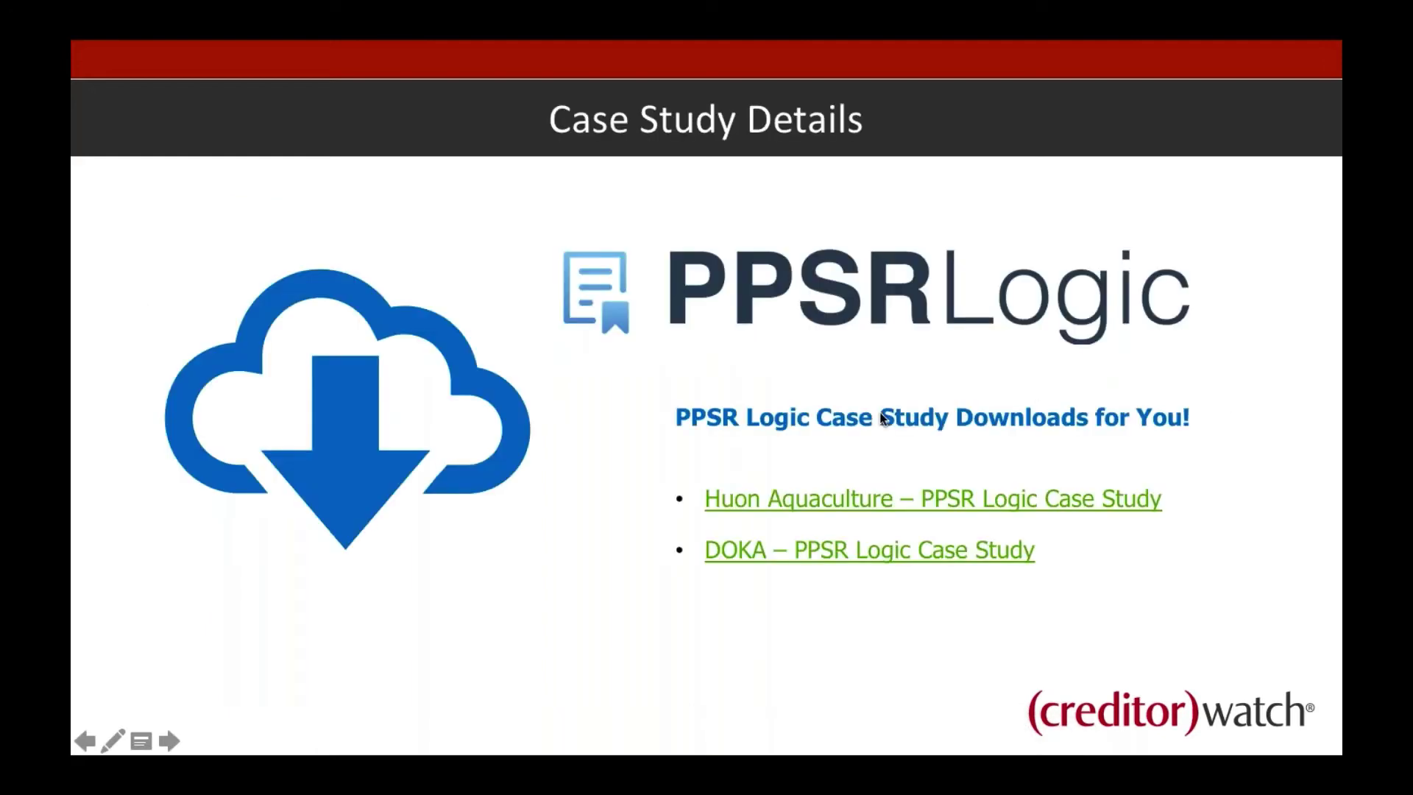